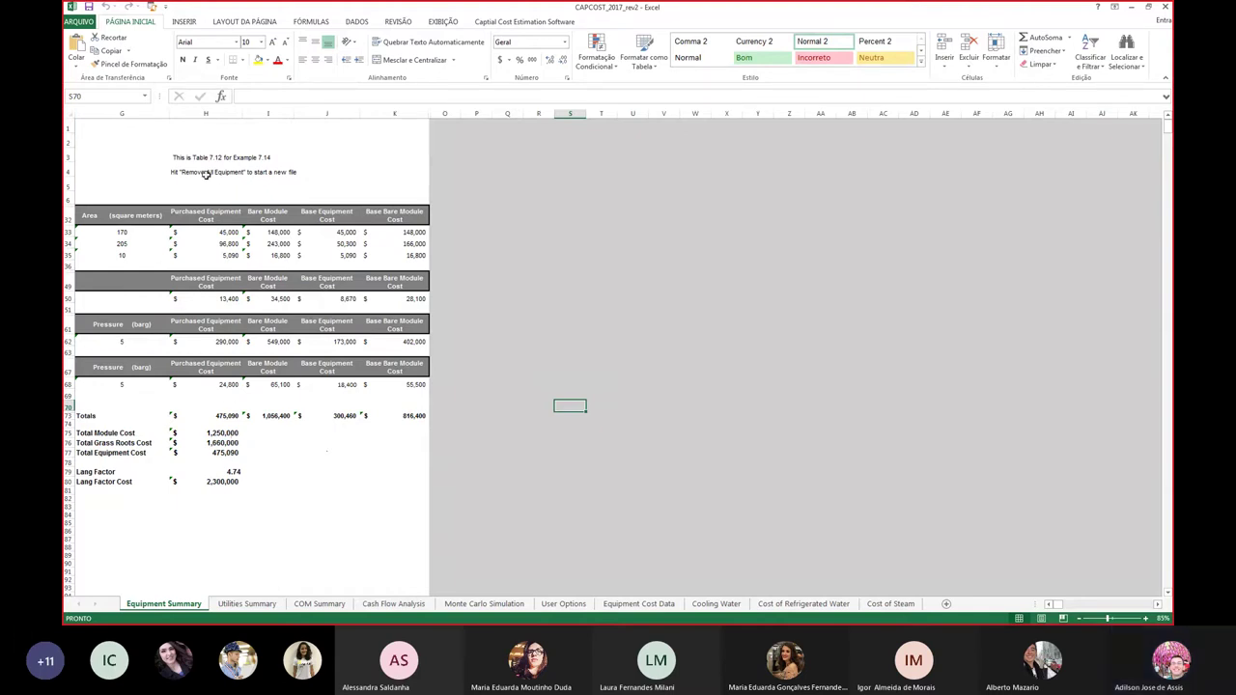
# - Examine the example equipment tables and the note about starting a new file on the Equipment Summary sheet
pyautogui.click(205, 174)
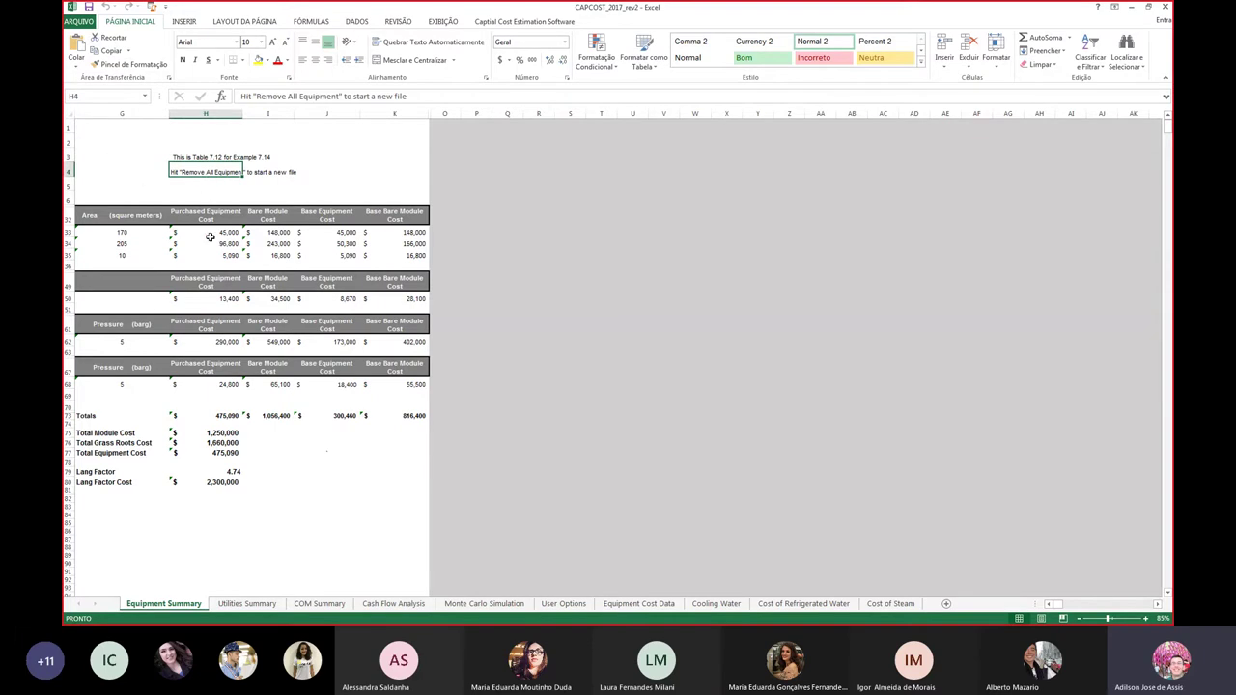
pyautogui.press('Left')
pyautogui.press('Left')
pyautogui.press('Left')
pyautogui.press('Left')
pyautogui.press('Left')
pyautogui.press('Left')
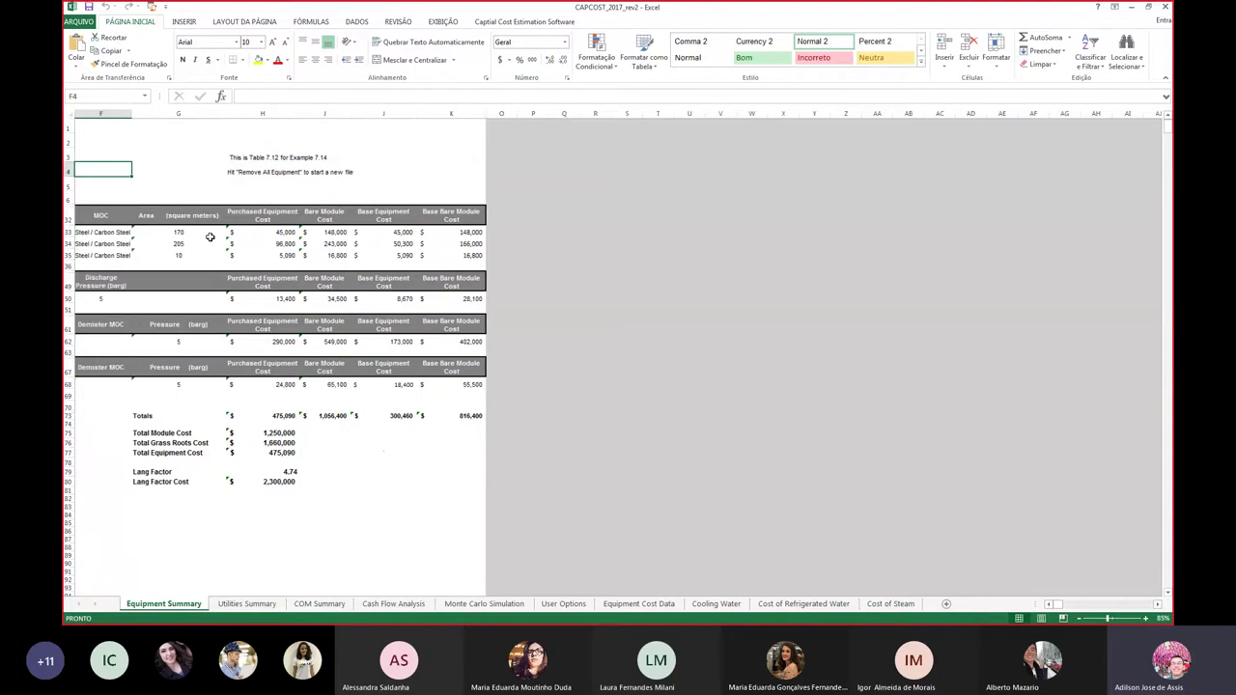
pyautogui.press('Left')
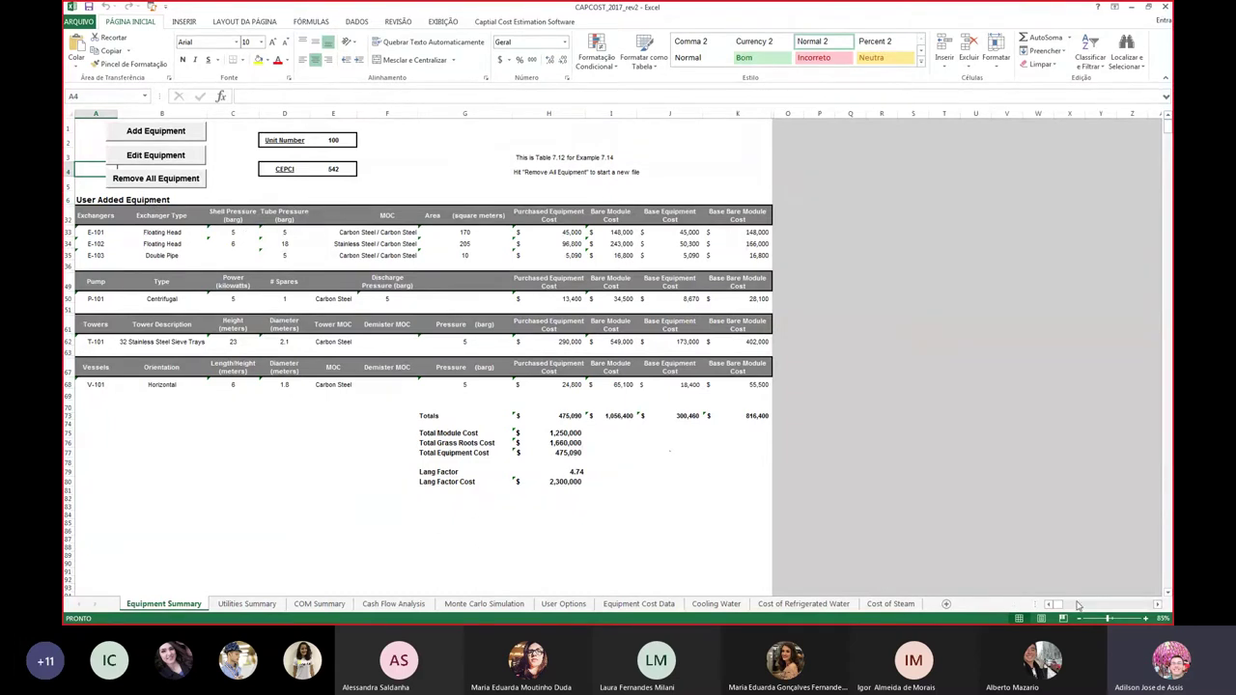
pyautogui.moveTo(1056, 606); pyautogui.dragTo(1029, 608)
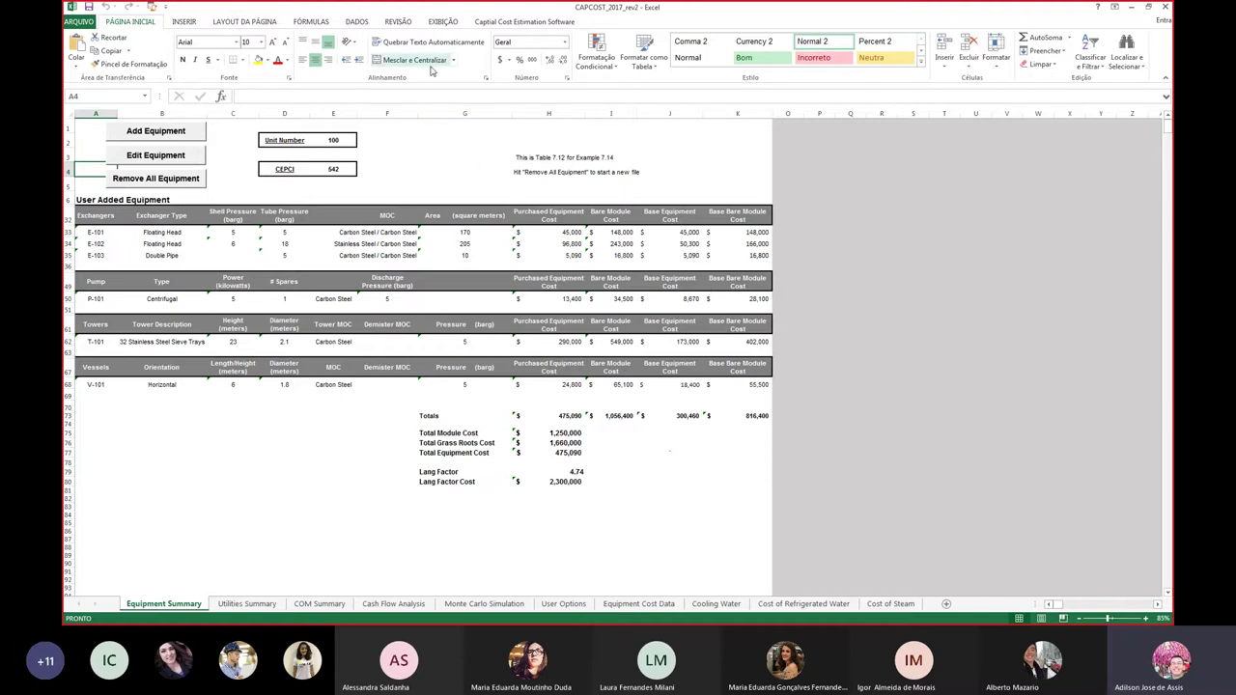
# - Set the Equipment Summary sheet to a custom zoom of 110%
pyautogui.click(442, 21)
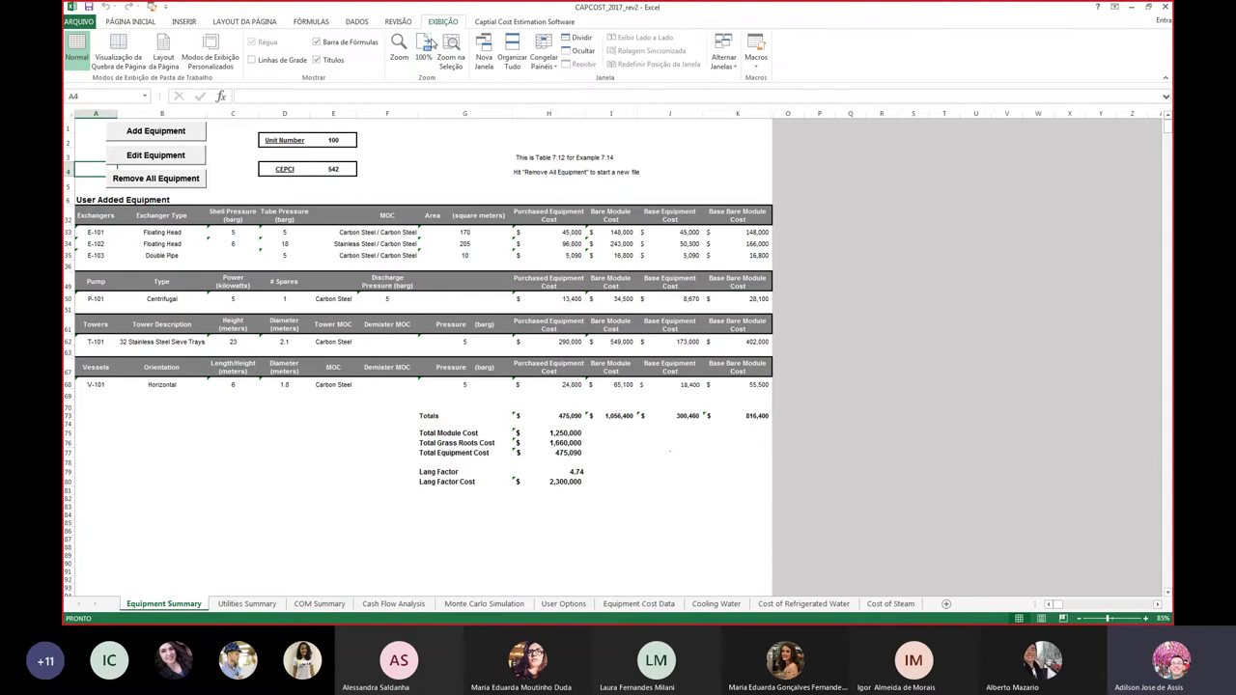
pyautogui.click(424, 48)
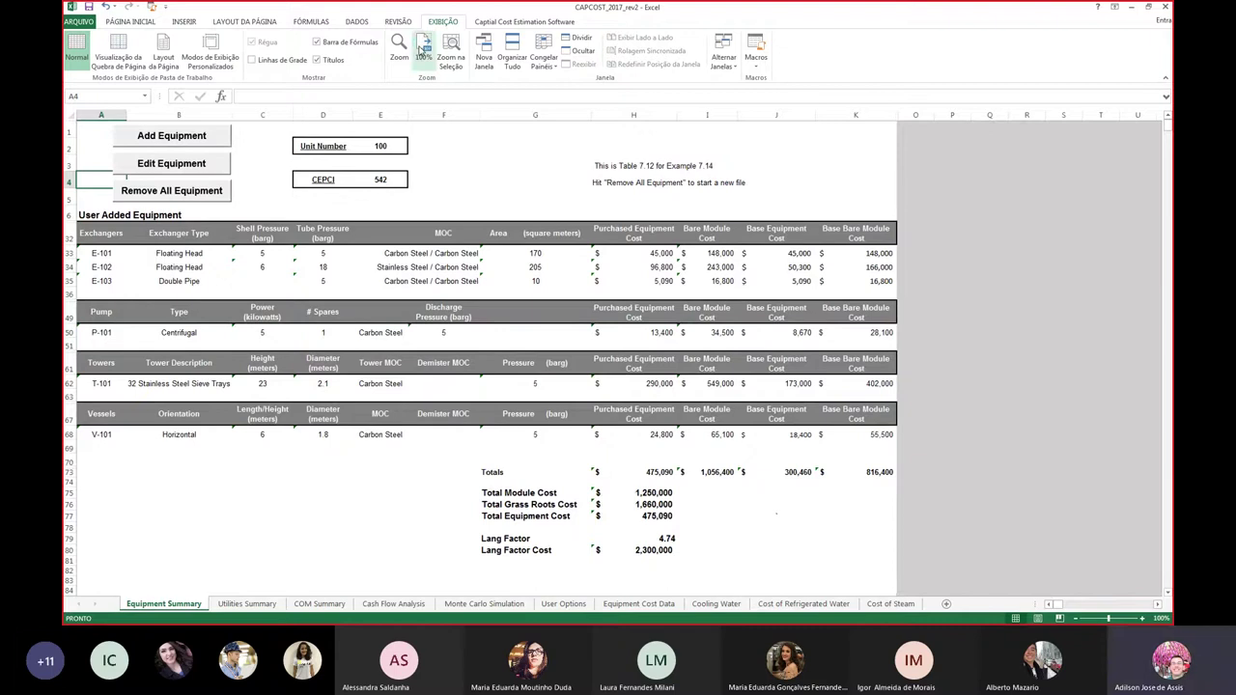
pyautogui.click(398, 50)
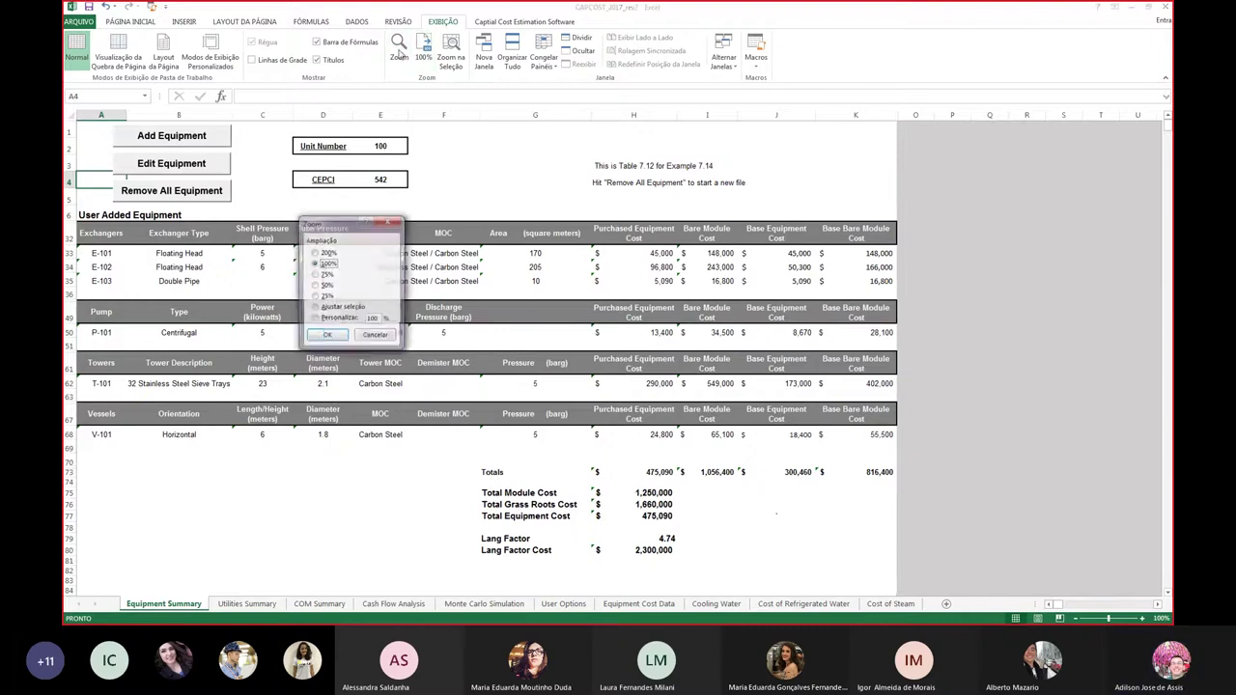
pyautogui.click(333, 319)
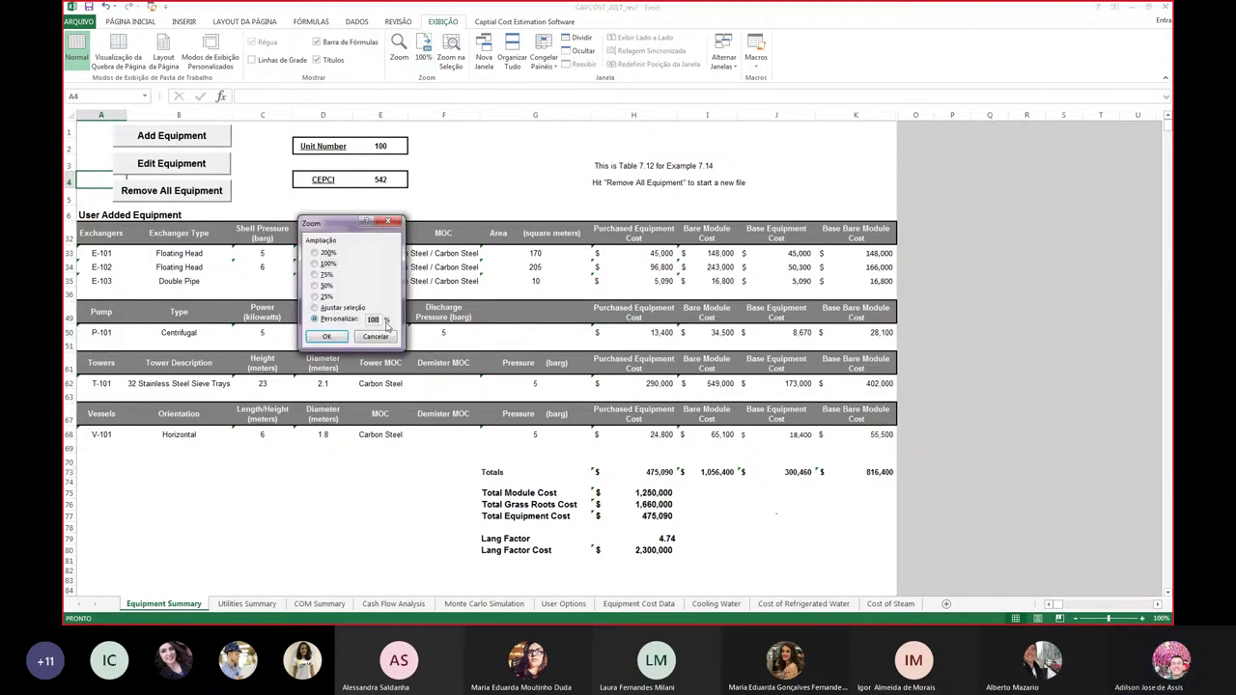
pyautogui.click(327, 336)
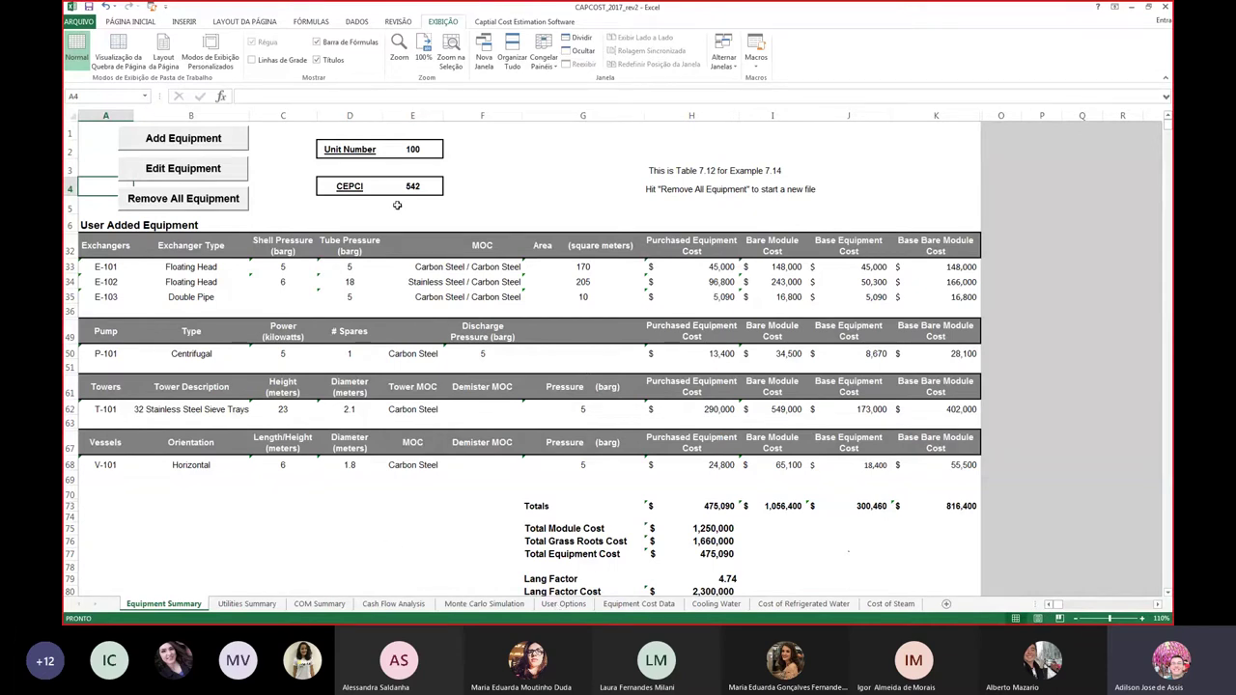
# - Select the unit number cell, switch to the CAPEX_2aParte PDF and examine the example's process flow diagram on page 56
pyautogui.click(427, 147)
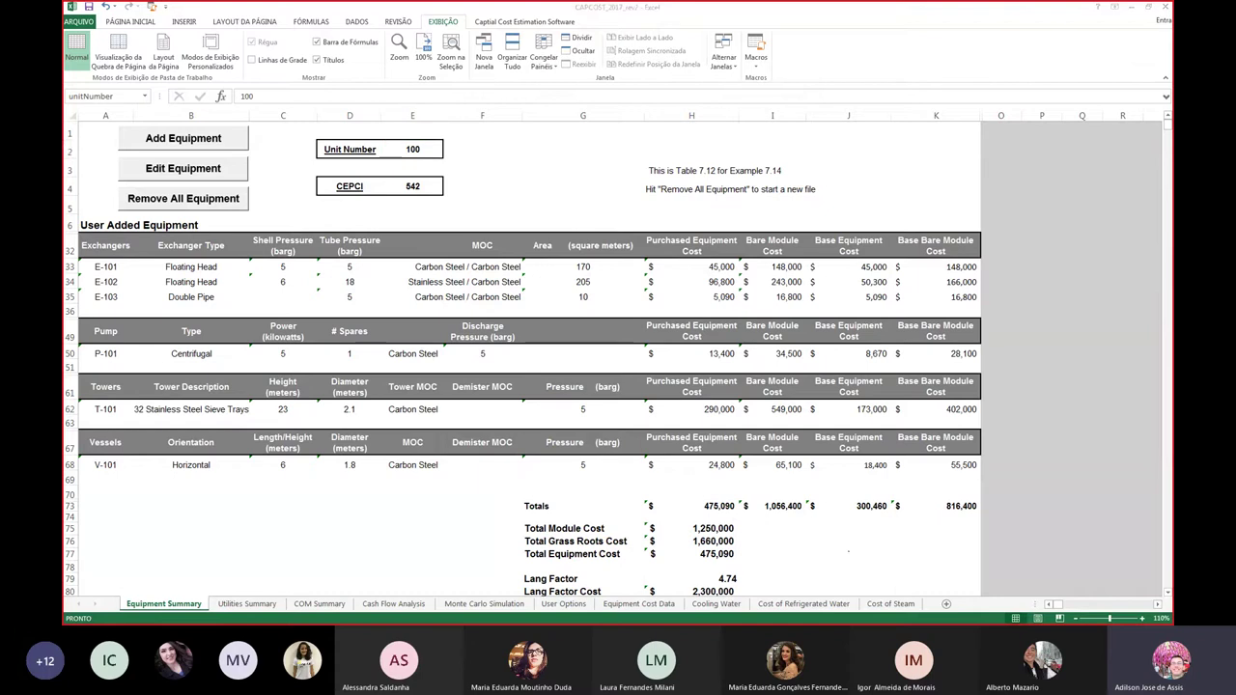
pyautogui.hotkey('alt', 'Tab')
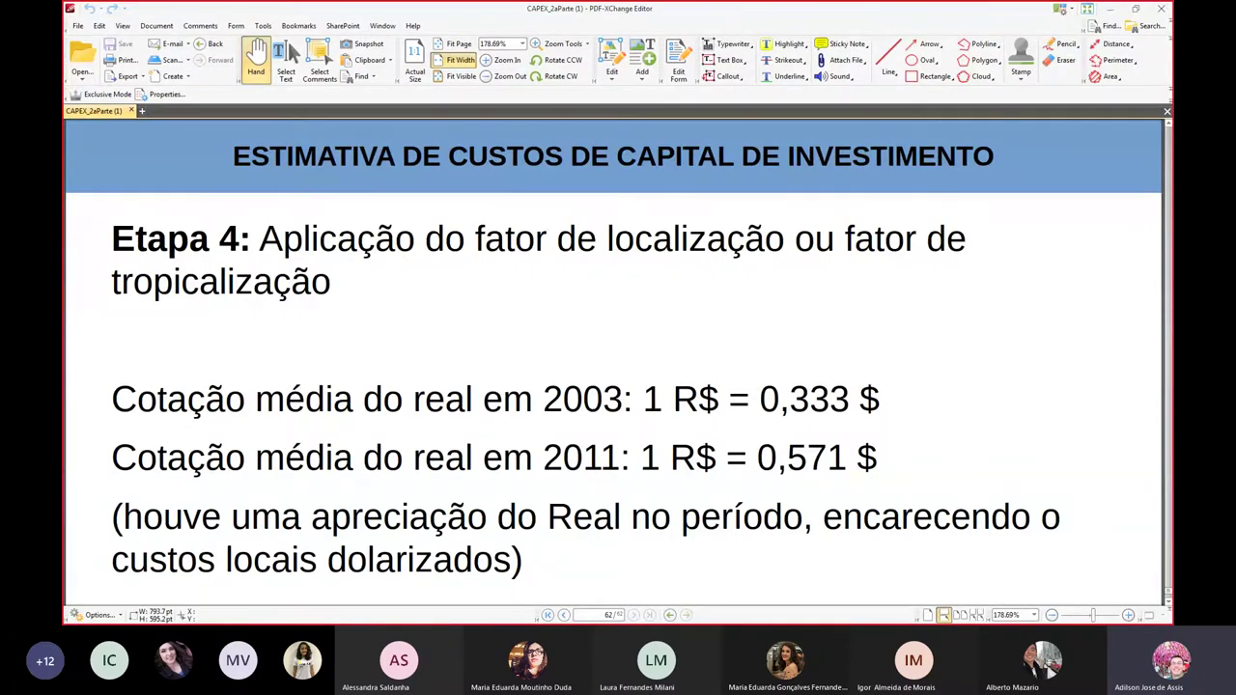
pyautogui.click(564, 616)
pyautogui.click(564, 616)
pyautogui.click(564, 616)
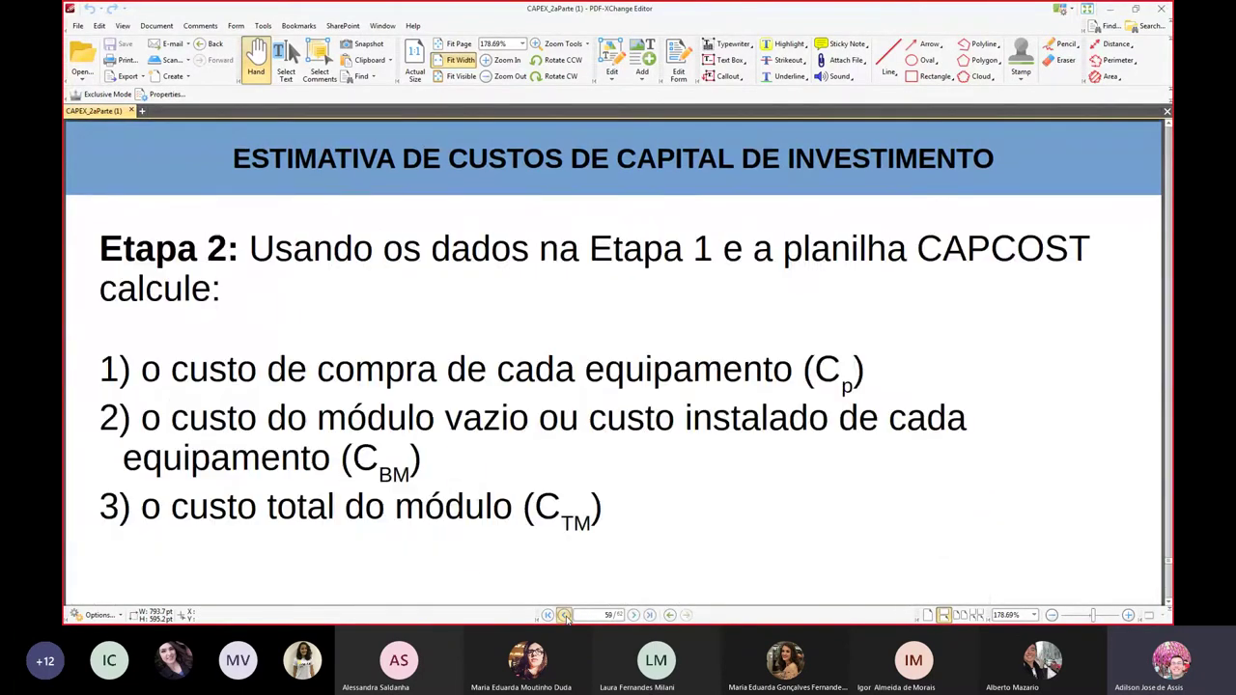
pyautogui.click(565, 616)
pyautogui.click(565, 616)
pyautogui.click(565, 616)
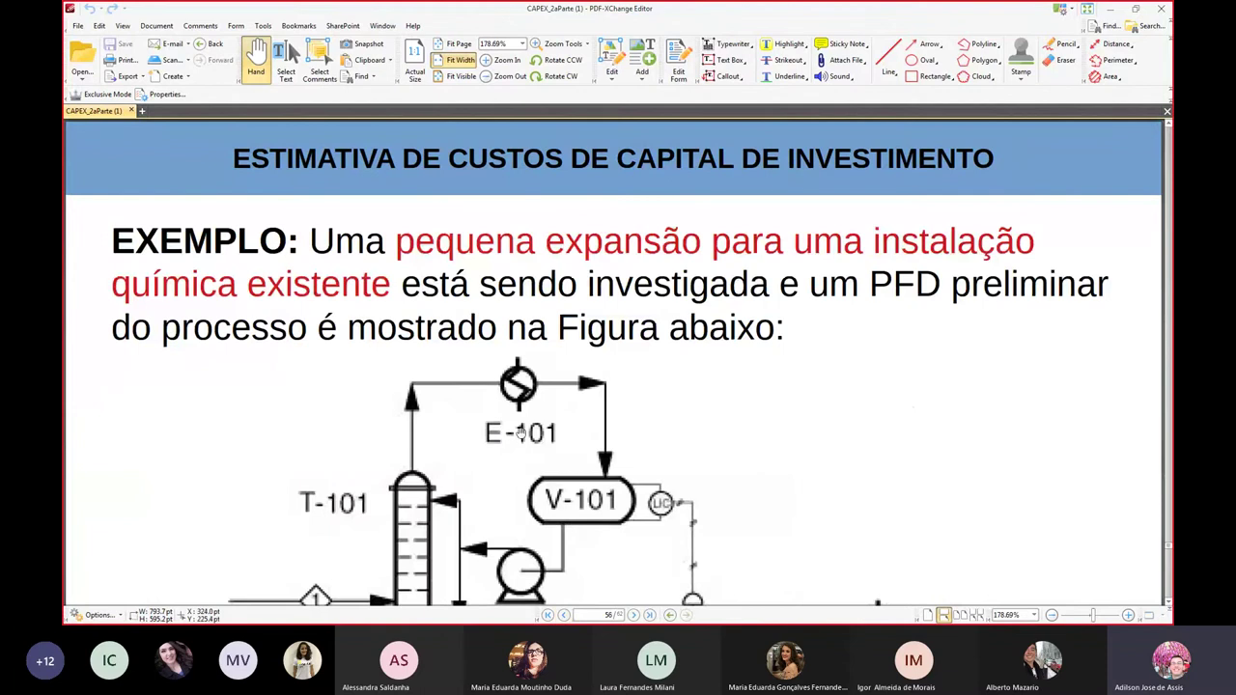
pyautogui.scroll(-2, 657, 454)
pyautogui.scroll(-1, 659, 452)
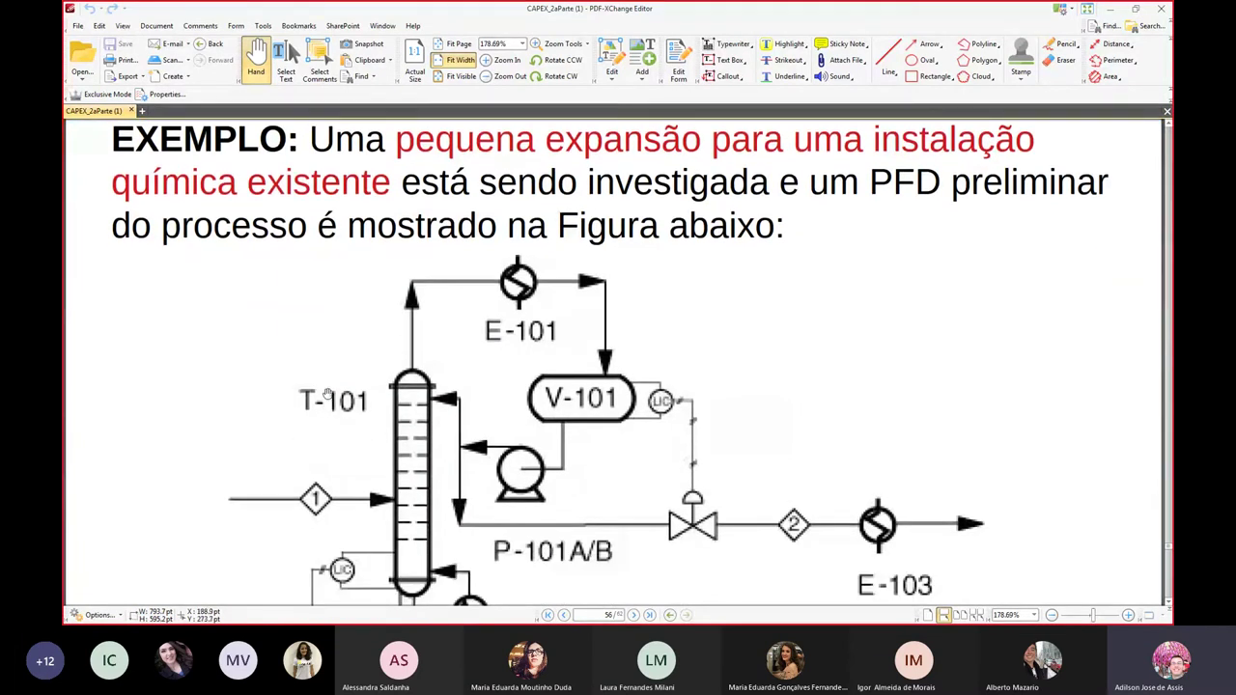
pyautogui.scroll(-1, 556, 435)
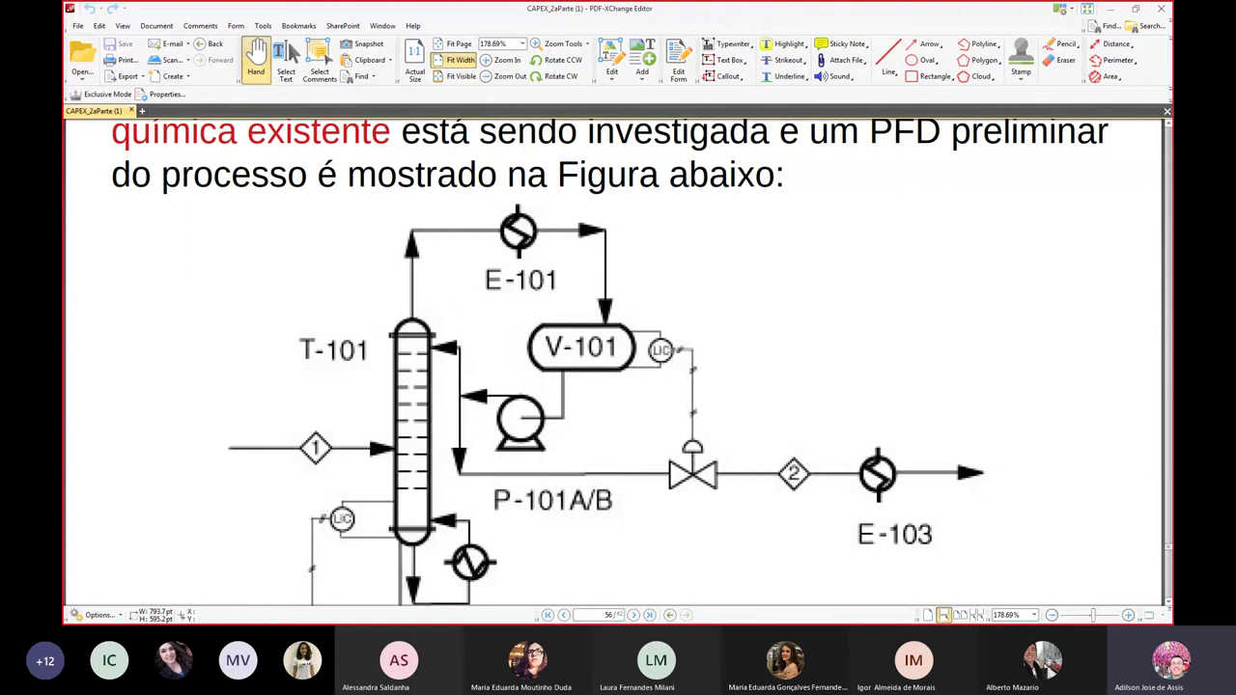
# - Switch back to the CAPCOST_2017_rev2 workbook, set the Unit Number to 200 and restore it to 100
pyautogui.hotkey('alt', 'Tab')
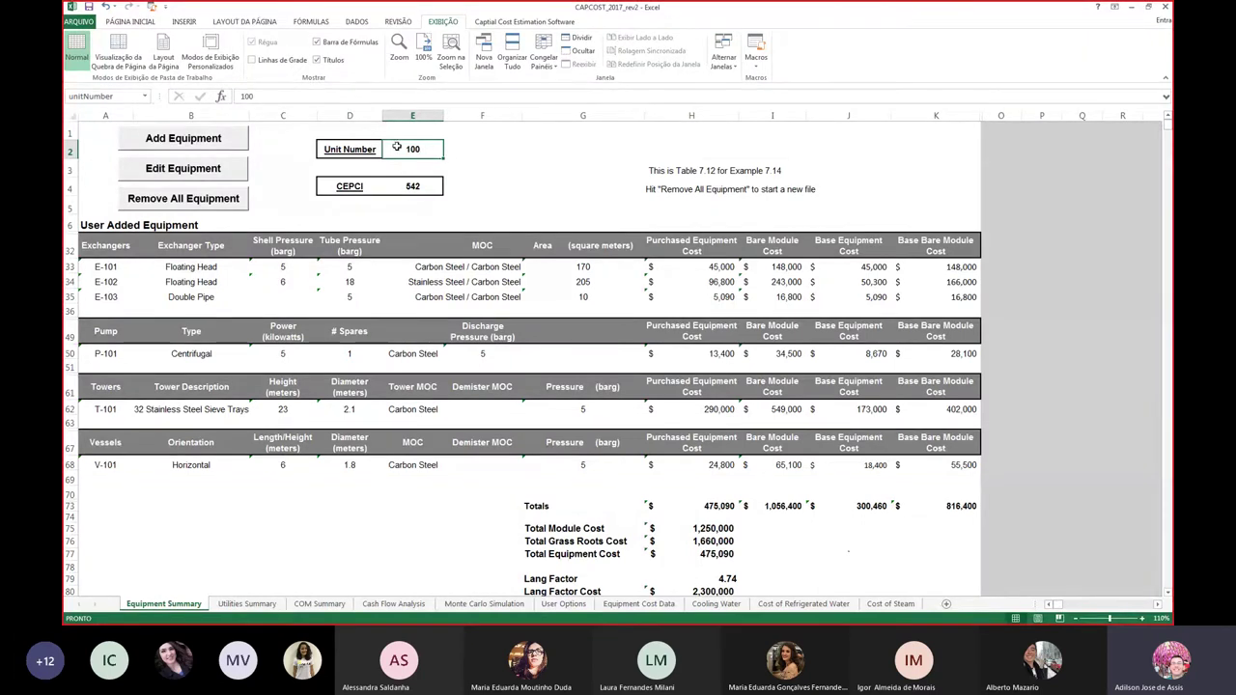
pyautogui.moveTo(291, 98); pyautogui.dragTo(146, 88)
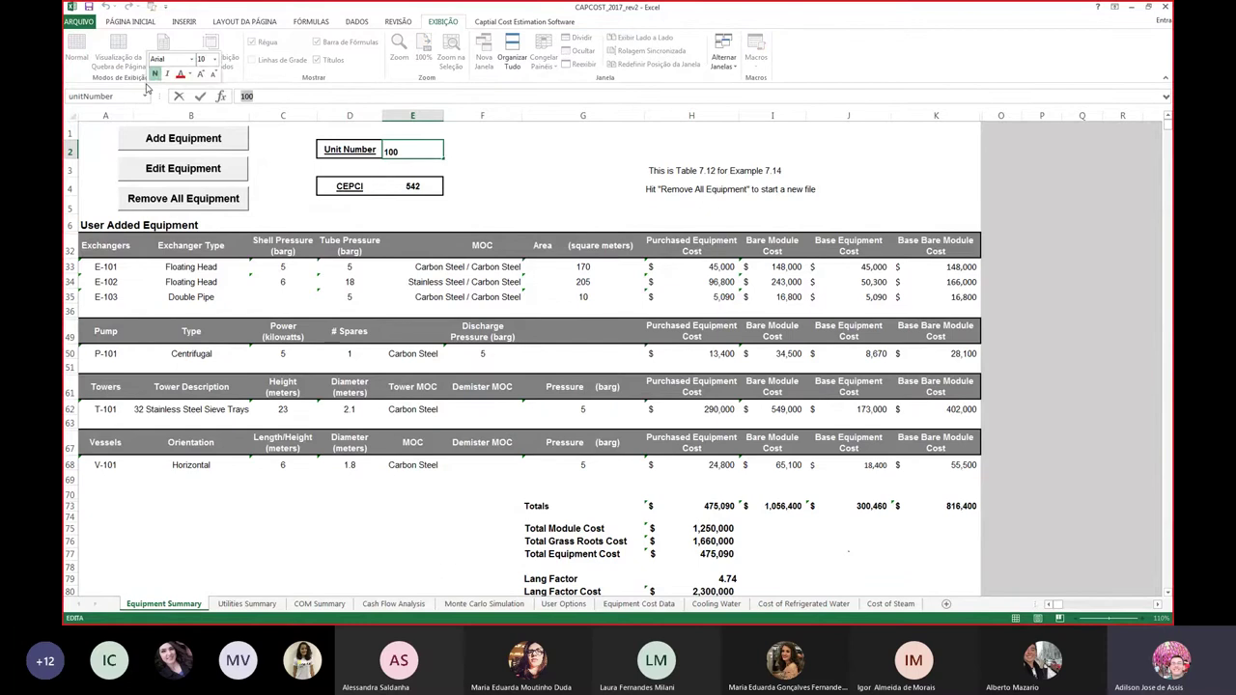
pyautogui.write('200')
pyautogui.press('Return')
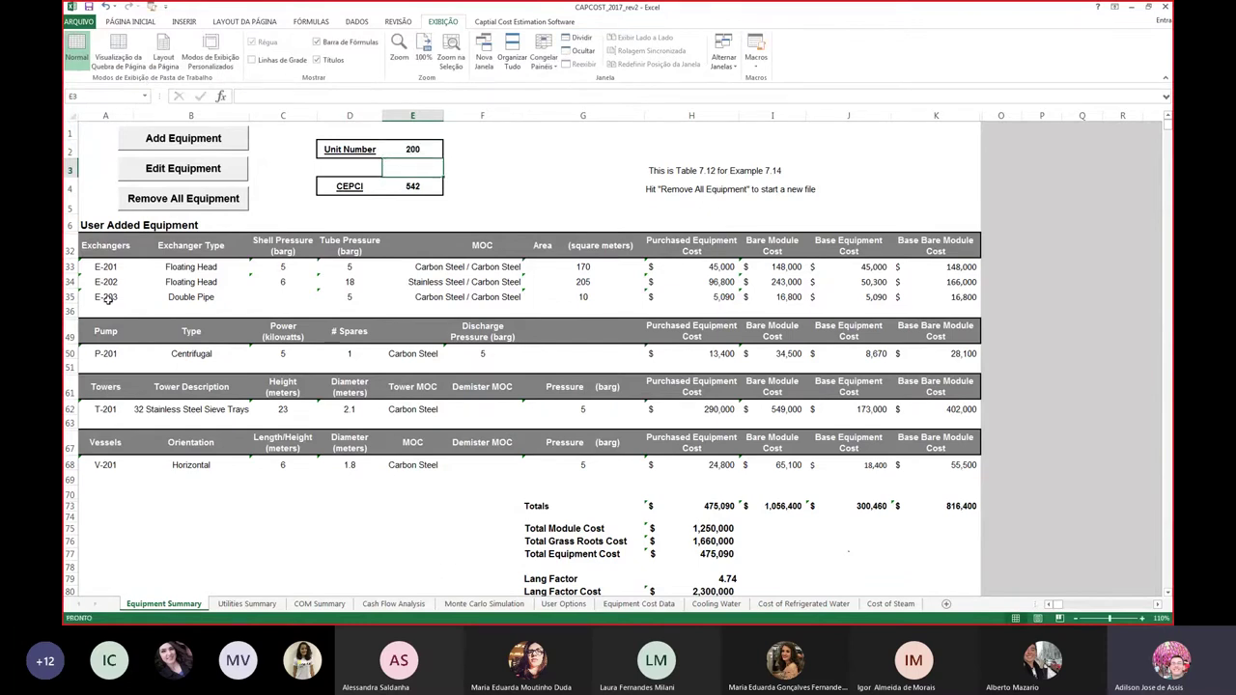
pyautogui.doubleClick(421, 156)
pyautogui.write('10')
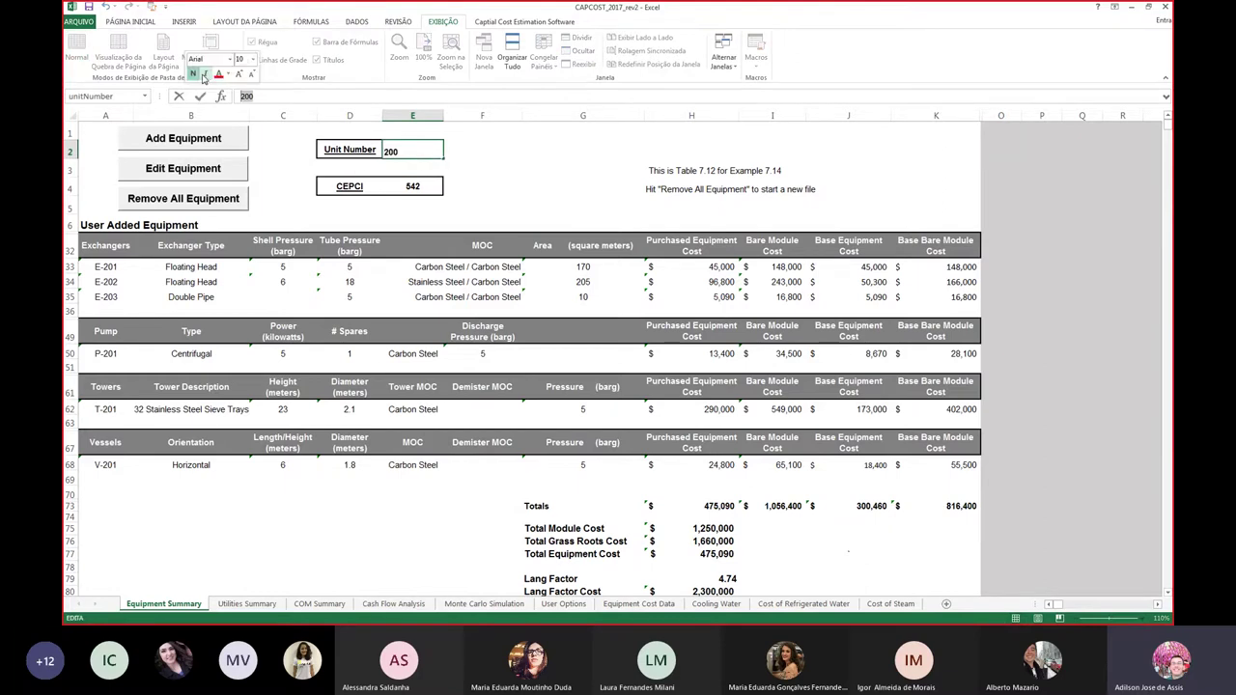
pyautogui.press('Return')
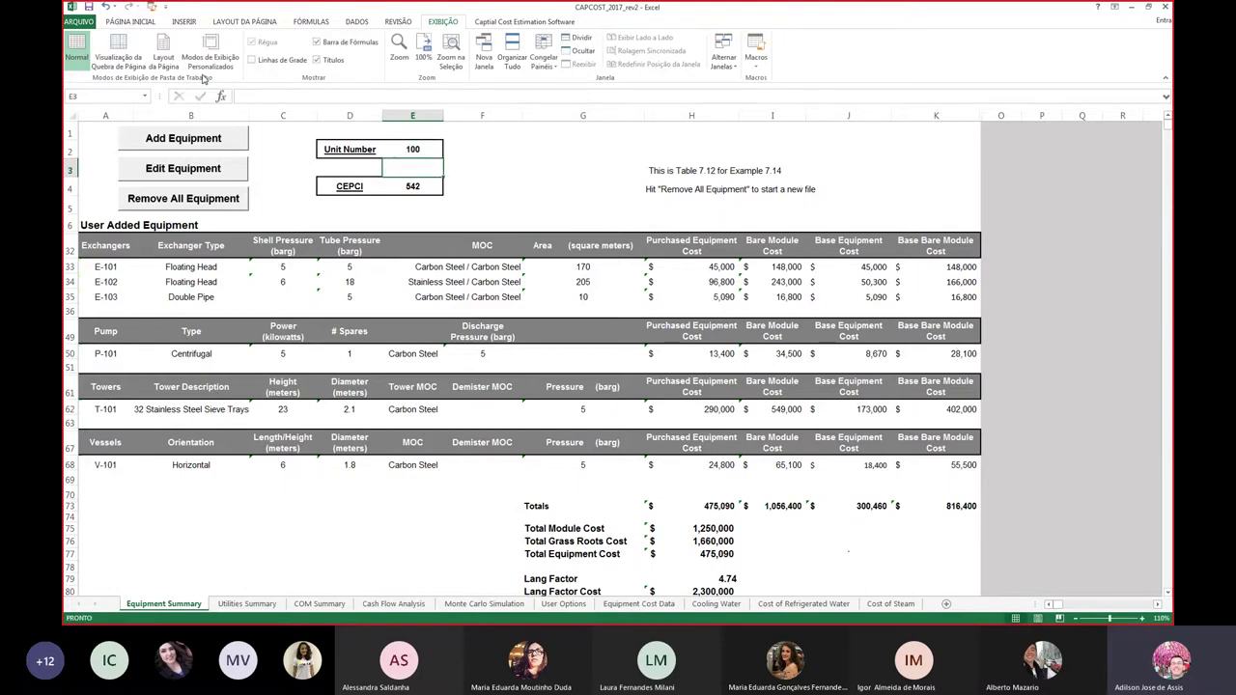
# - Select the CEPCI cell, switch to the CAPEX_2aParte PDF and read the index given in the problem statement on page 57
pyautogui.click(418, 187)
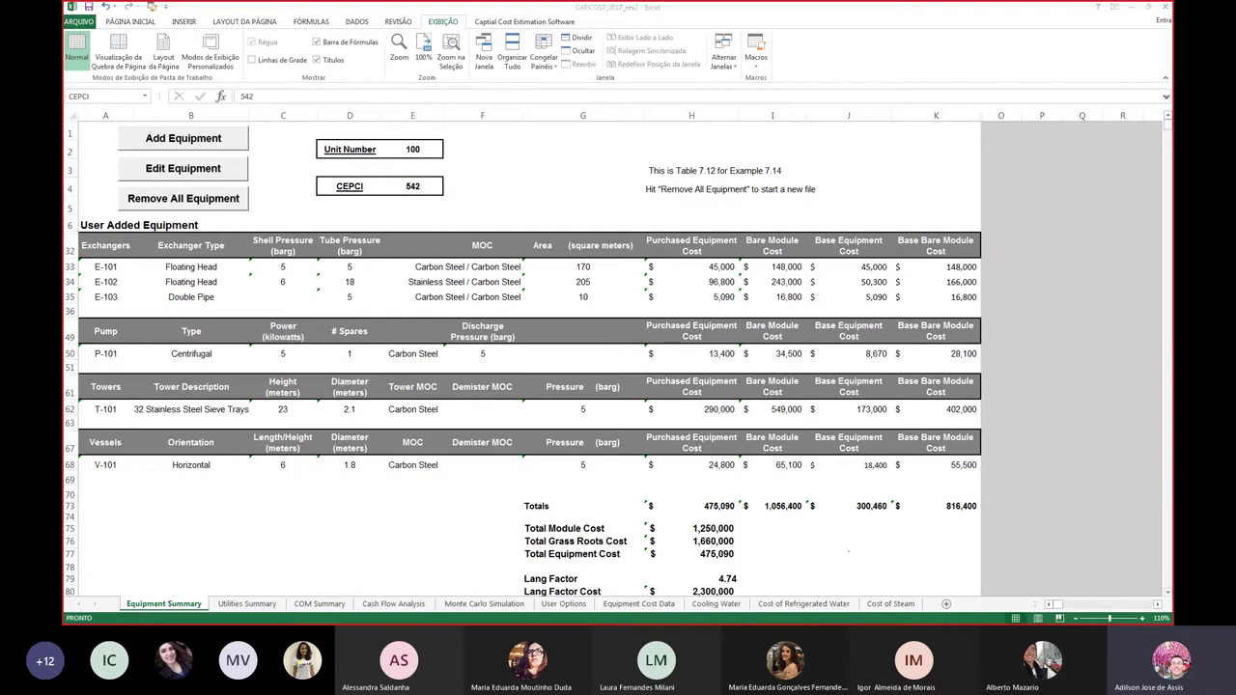
pyautogui.hotkey('alt', 'Tab')
pyautogui.scroll(-8, 665, 263)
pyautogui.scroll(-3, 666, 262)
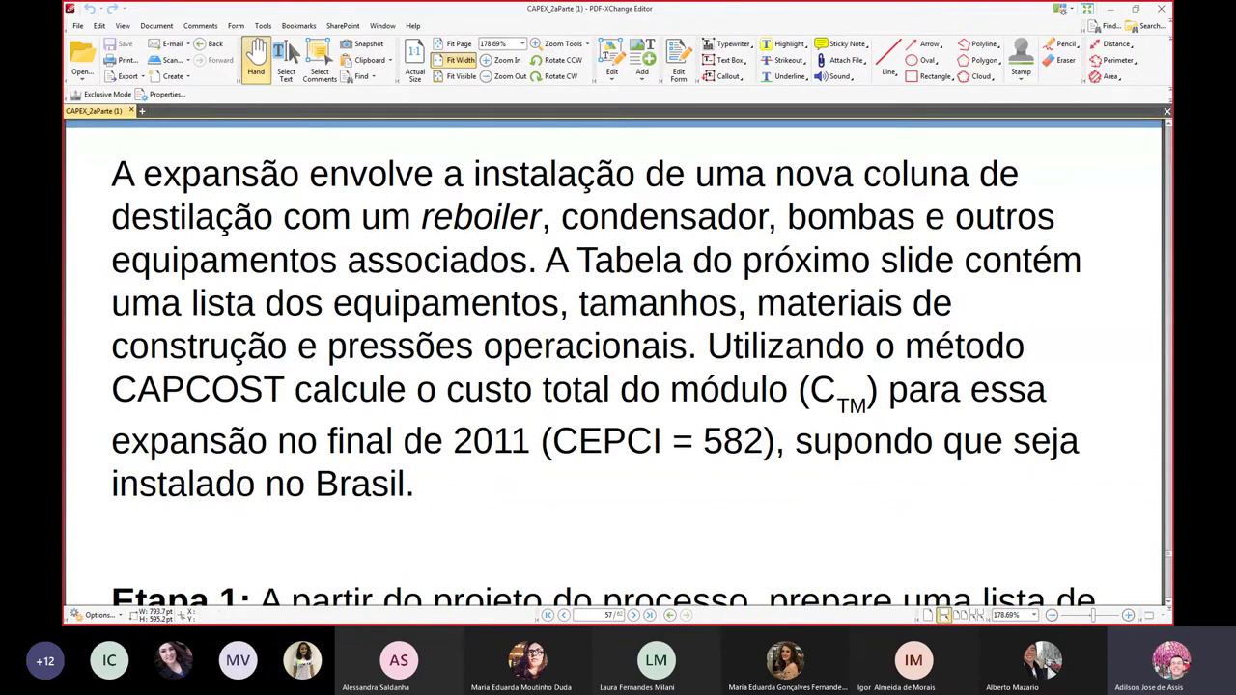
# - Switch back to the CAPCOST workbook and remove all of the example equipment from the Equipment Summary
pyautogui.hotkey('alt', 'Tab')
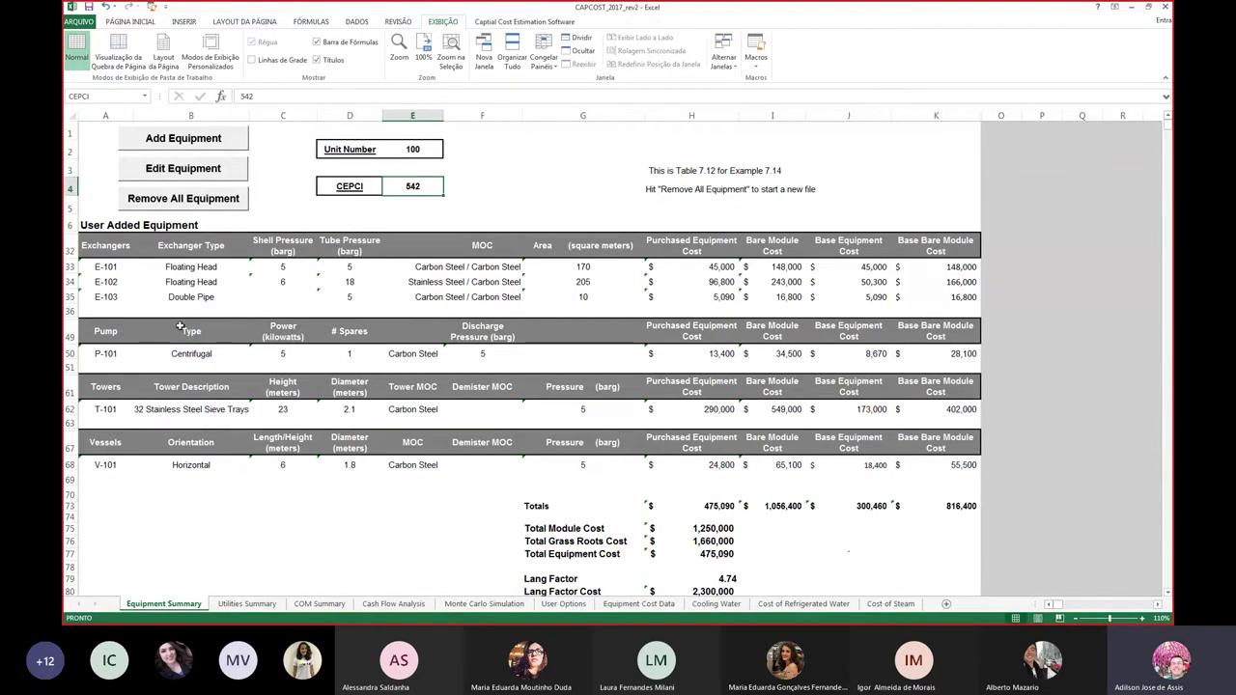
pyautogui.click(198, 203)
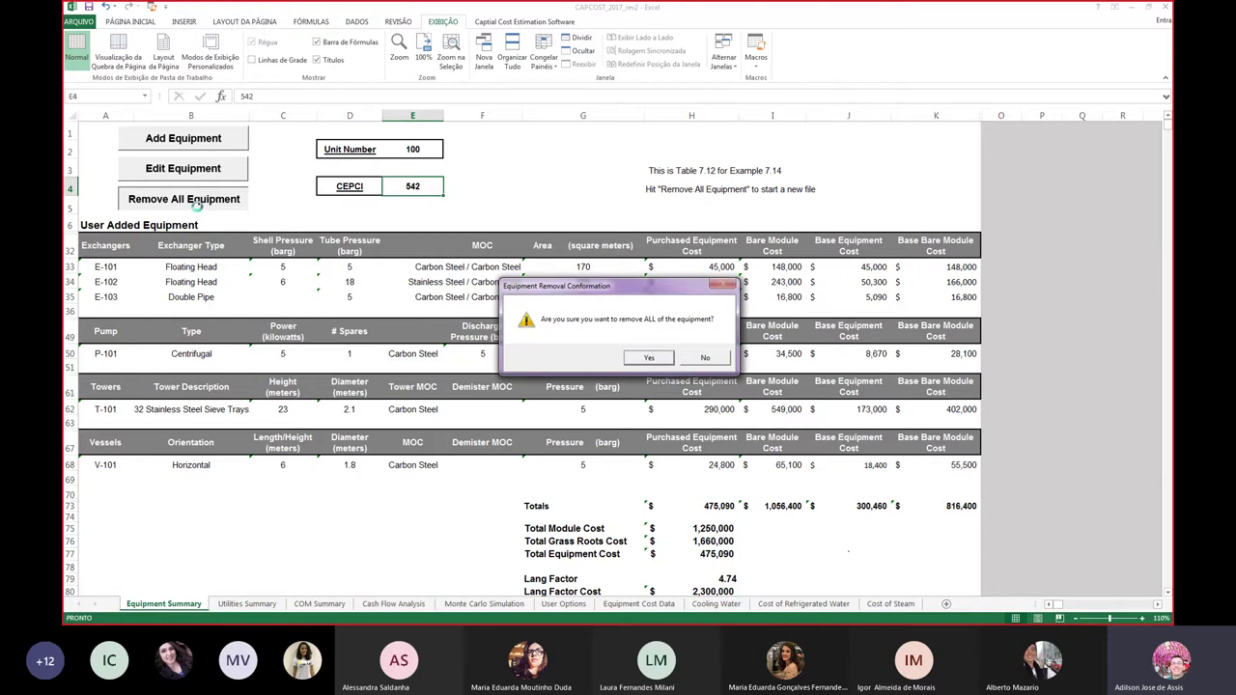
pyautogui.click(643, 358)
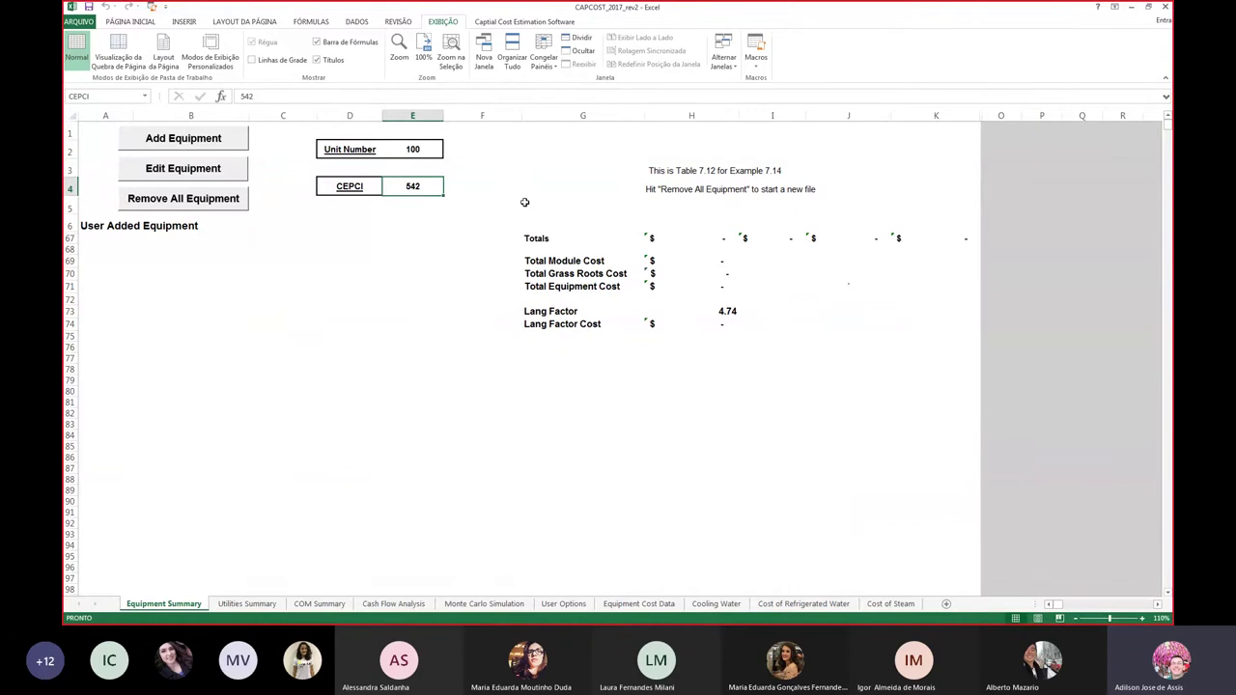
# - Delete the example table note in H3 and the "Remove All Equipment" note in H4
pyautogui.click(662, 174)
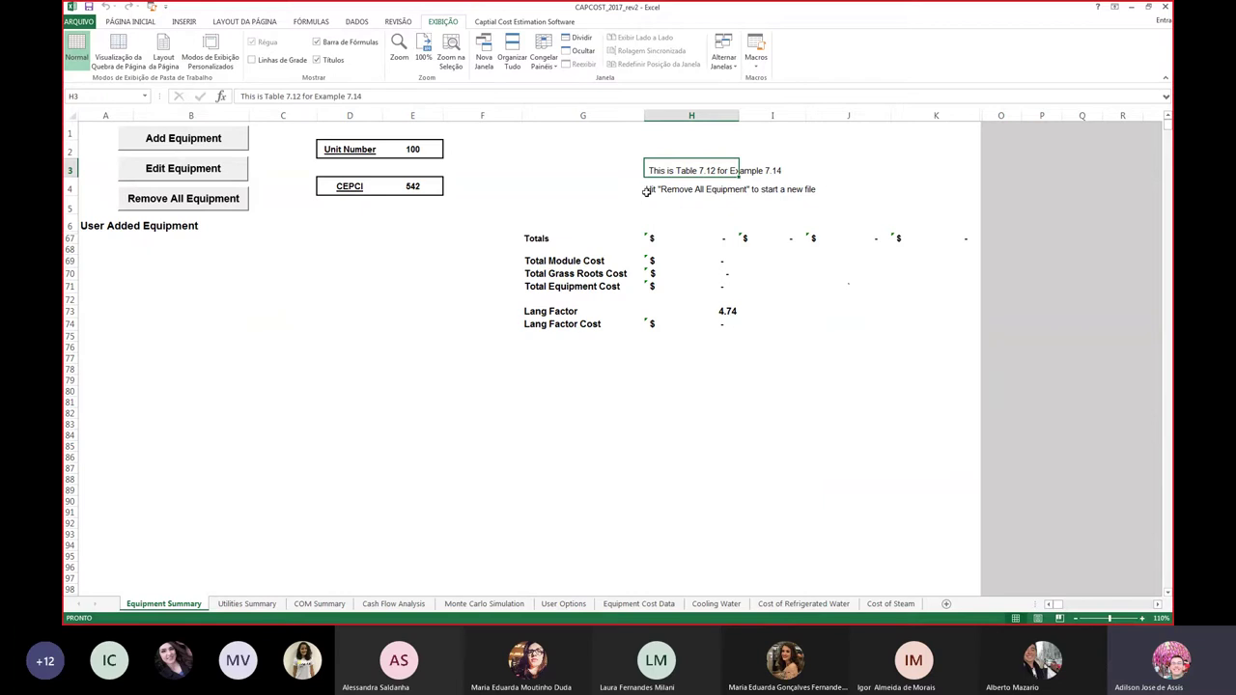
pyautogui.press('Delete')
pyautogui.click(684, 190)
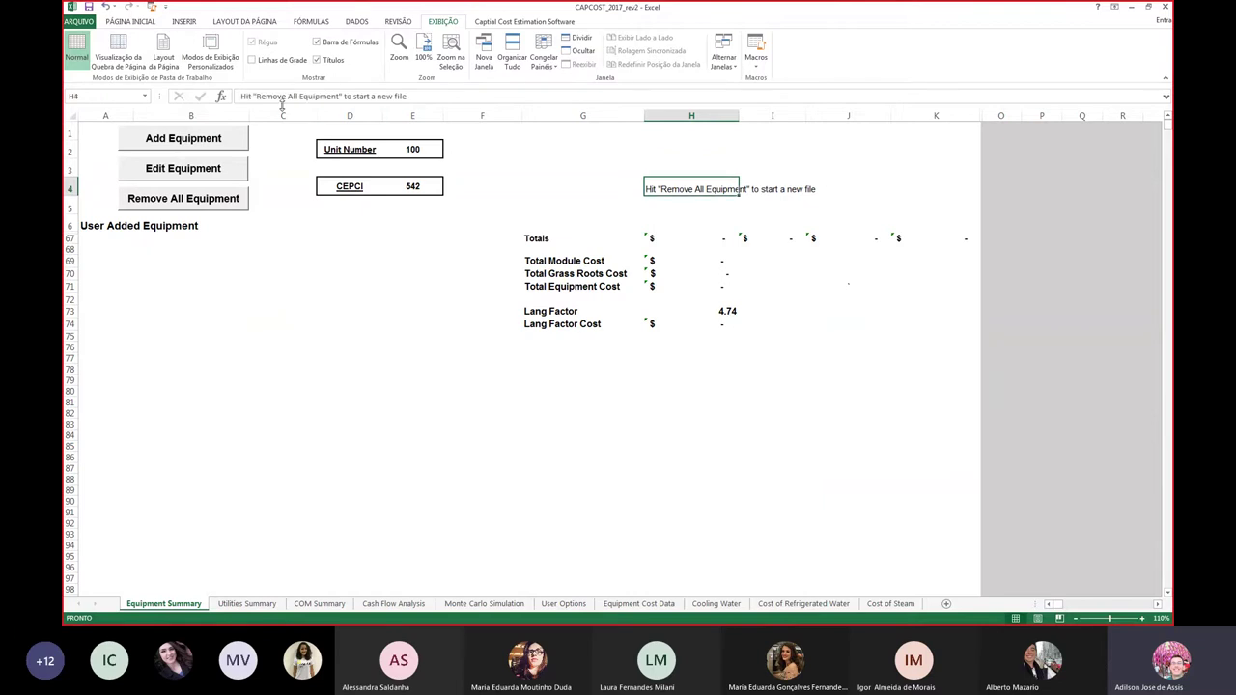
pyautogui.press('Delete')
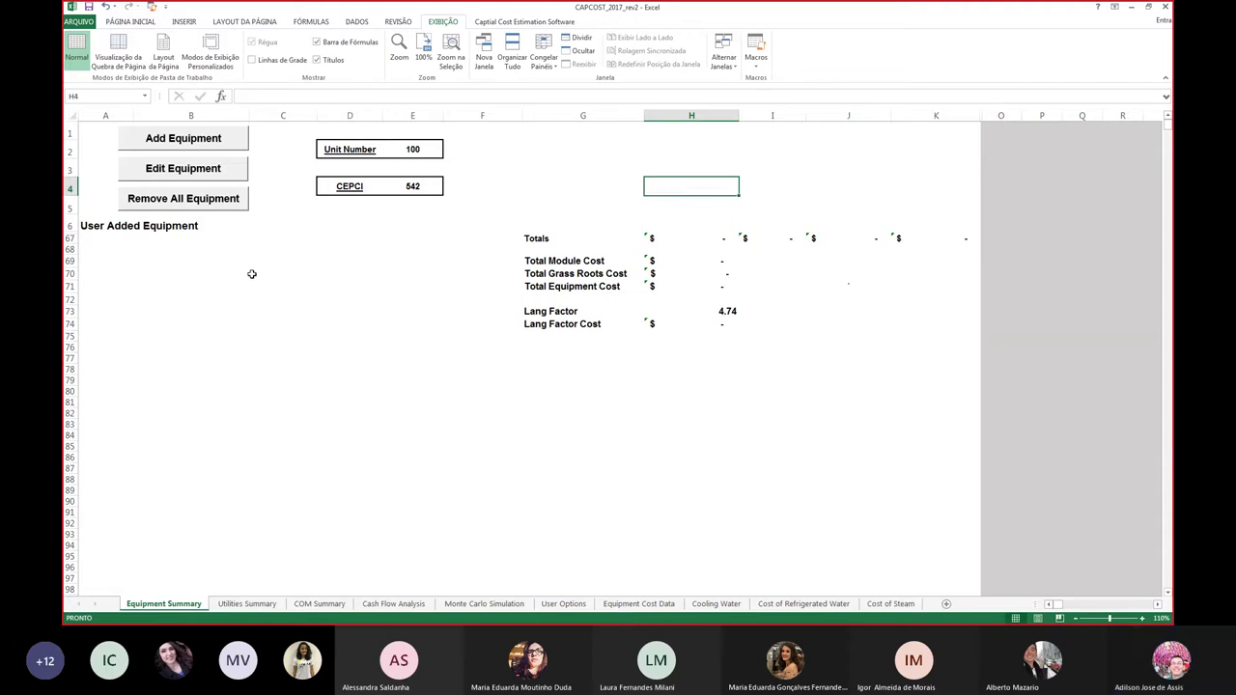
# - Select the CEPCI cell, switch to the PDF and examine the equipment table on page 58 for sizes, materials and operating pressures
pyautogui.click(412, 187)
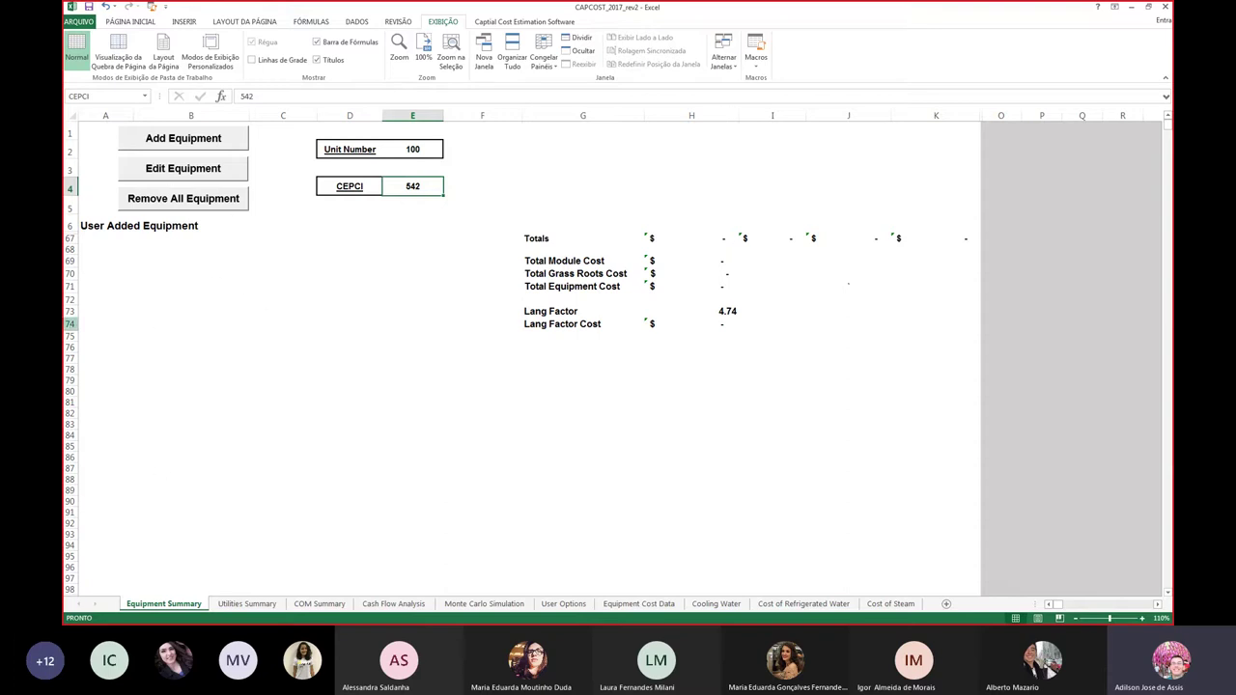
pyautogui.hotkey('alt', 'Tab')
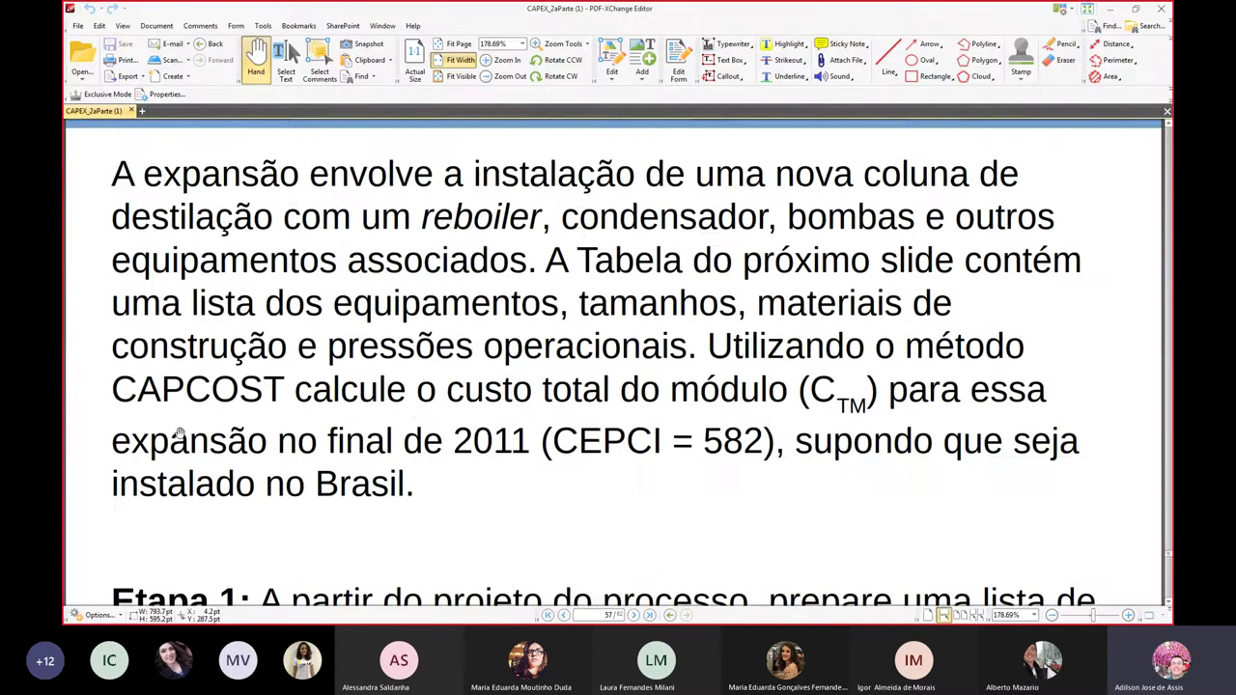
pyautogui.scroll(-10, 383, 452)
pyautogui.scroll(-4, 383, 452)
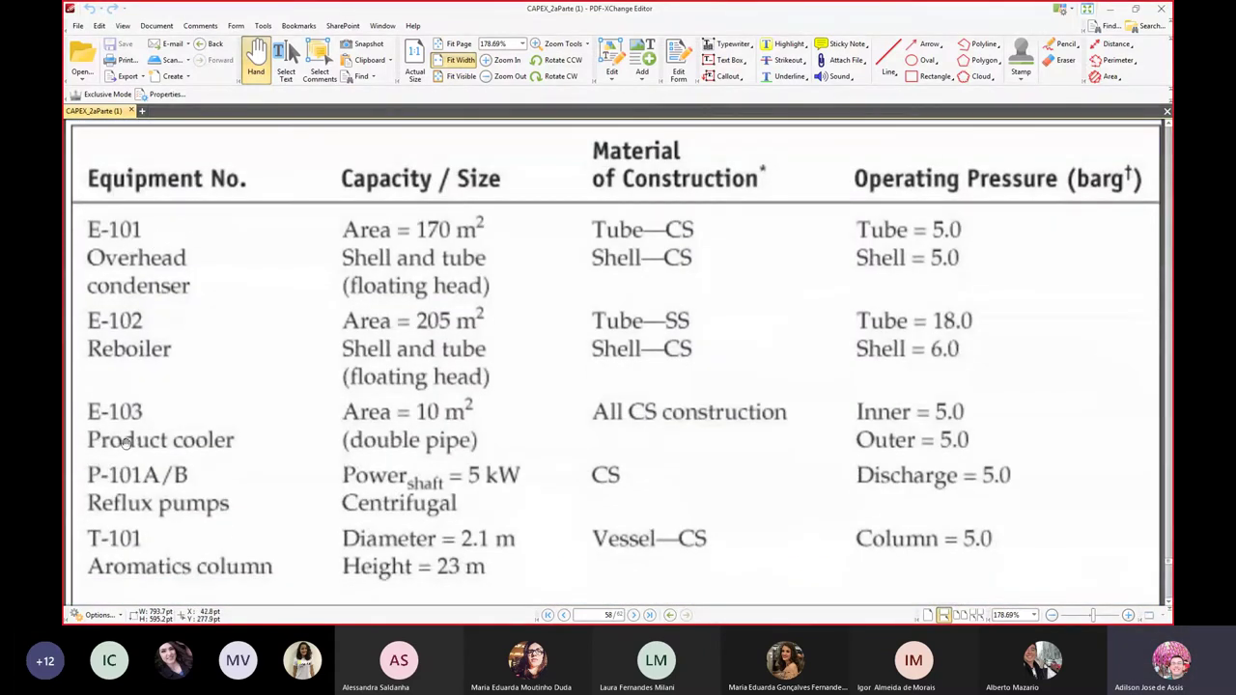
pyautogui.scroll(-3, 131, 527)
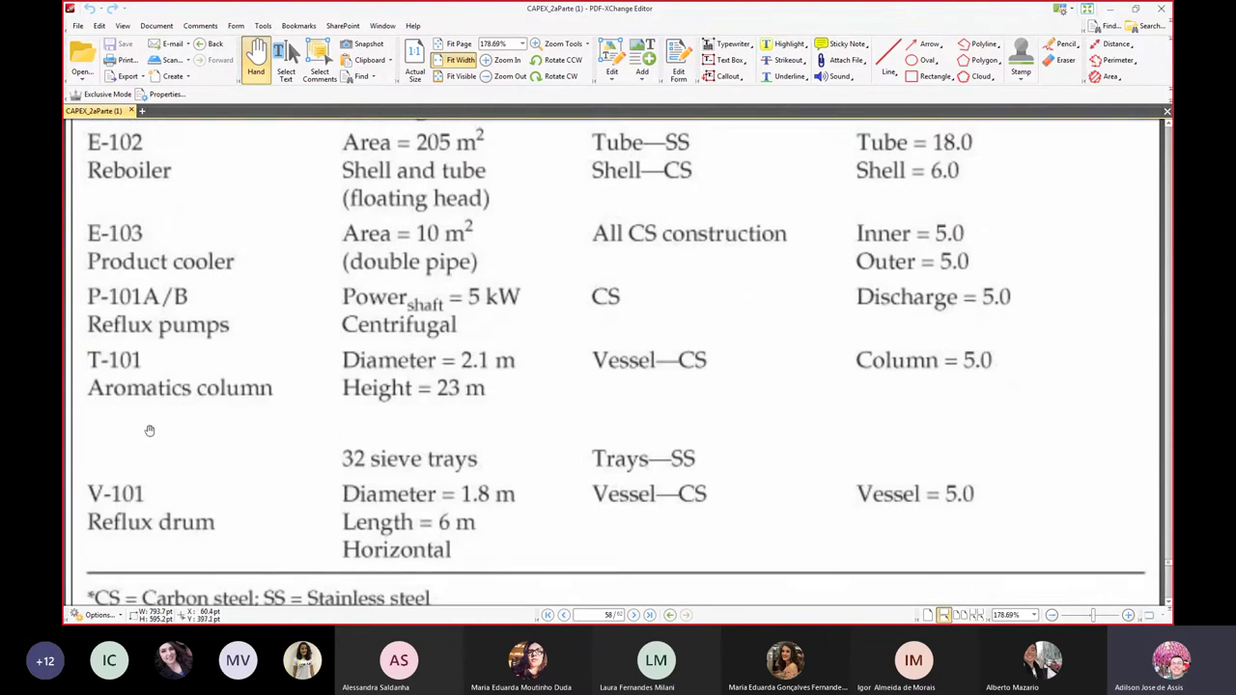
pyautogui.scroll(3, 146, 431)
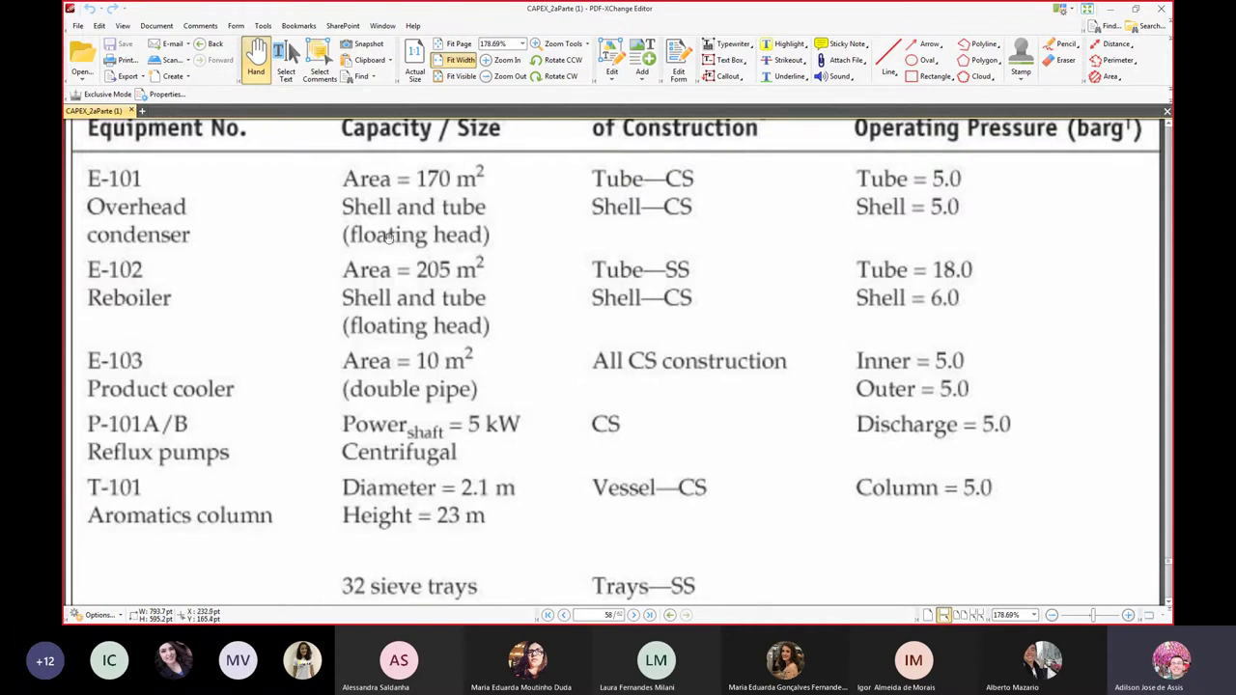
# - Switch back to the CAPCOST workbook and start adding a heat exchanger of the S/T Floating Head type
pyautogui.hotkey('alt', 'Tab')
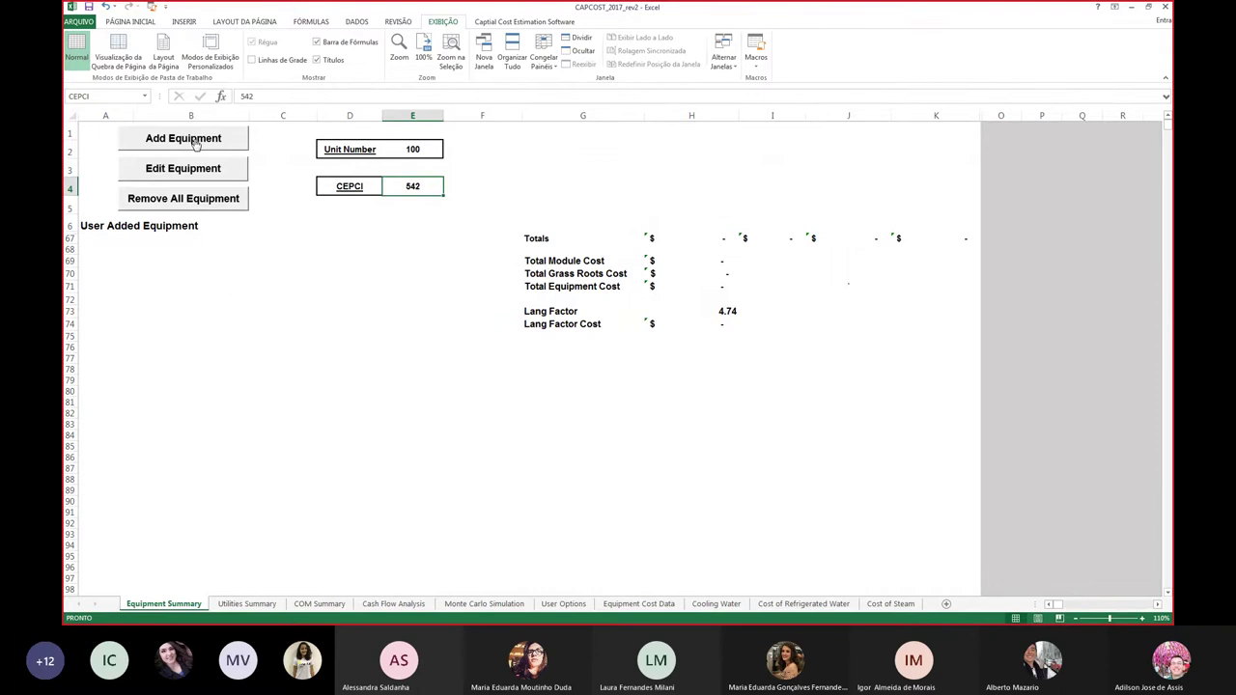
pyautogui.click(195, 142)
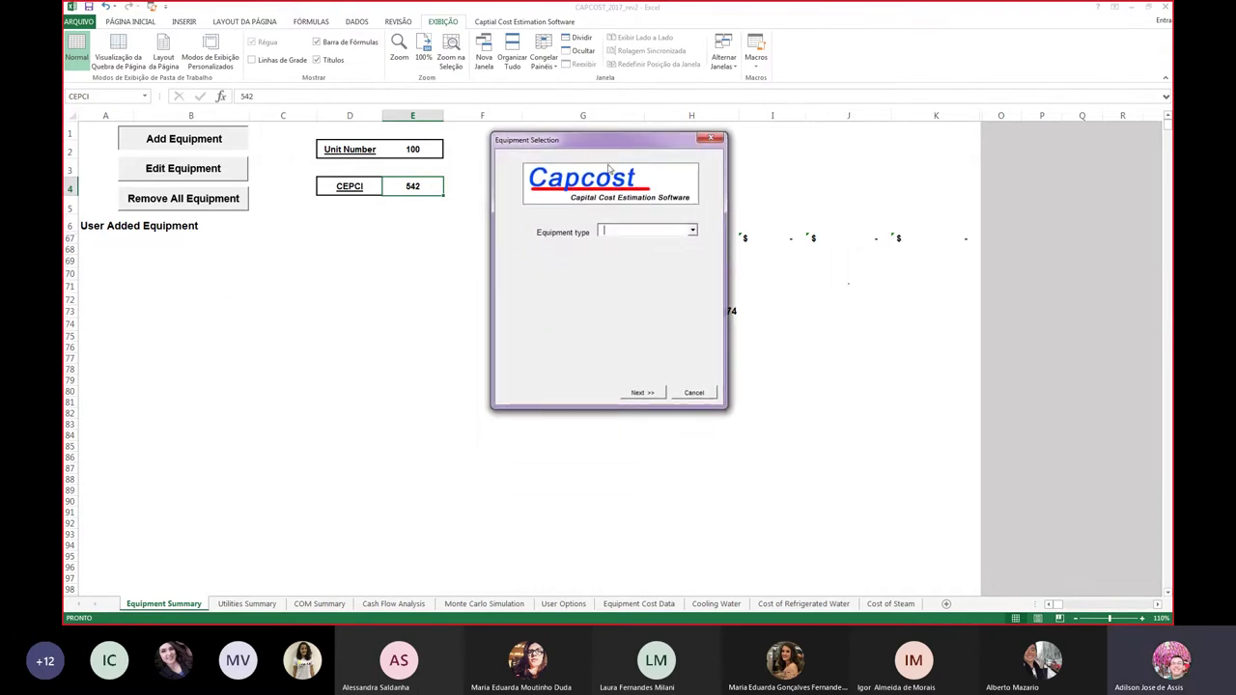
pyautogui.click(692, 232)
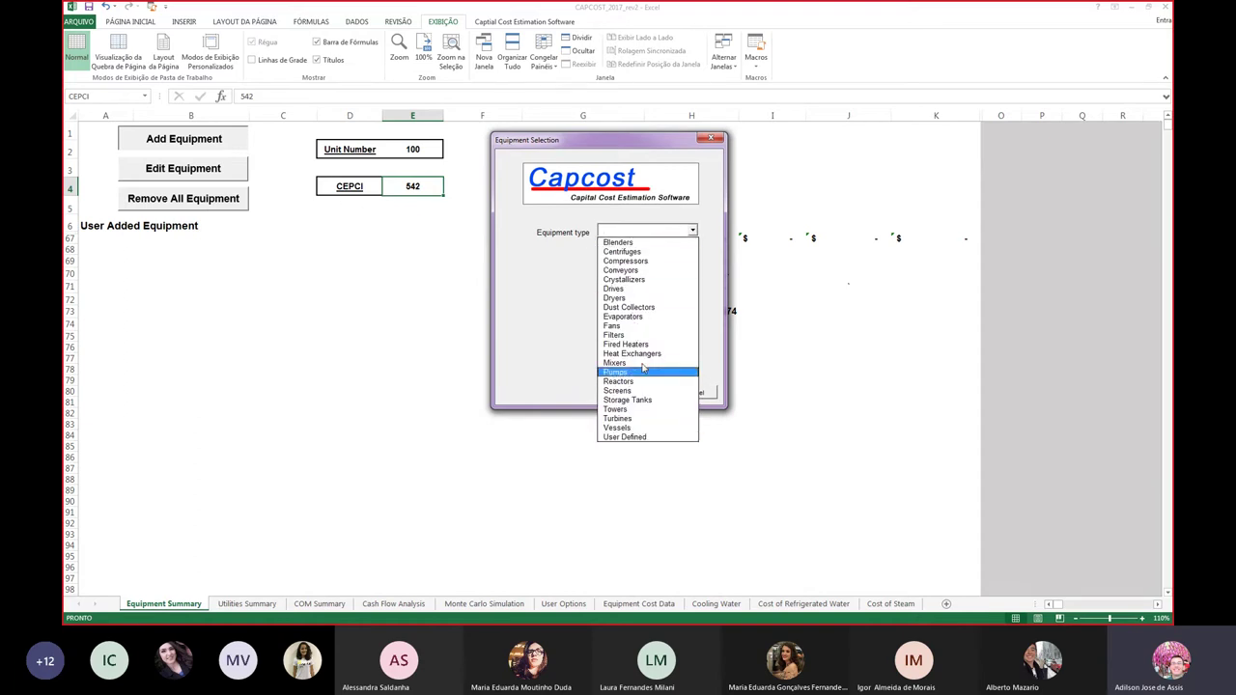
pyautogui.click(637, 353)
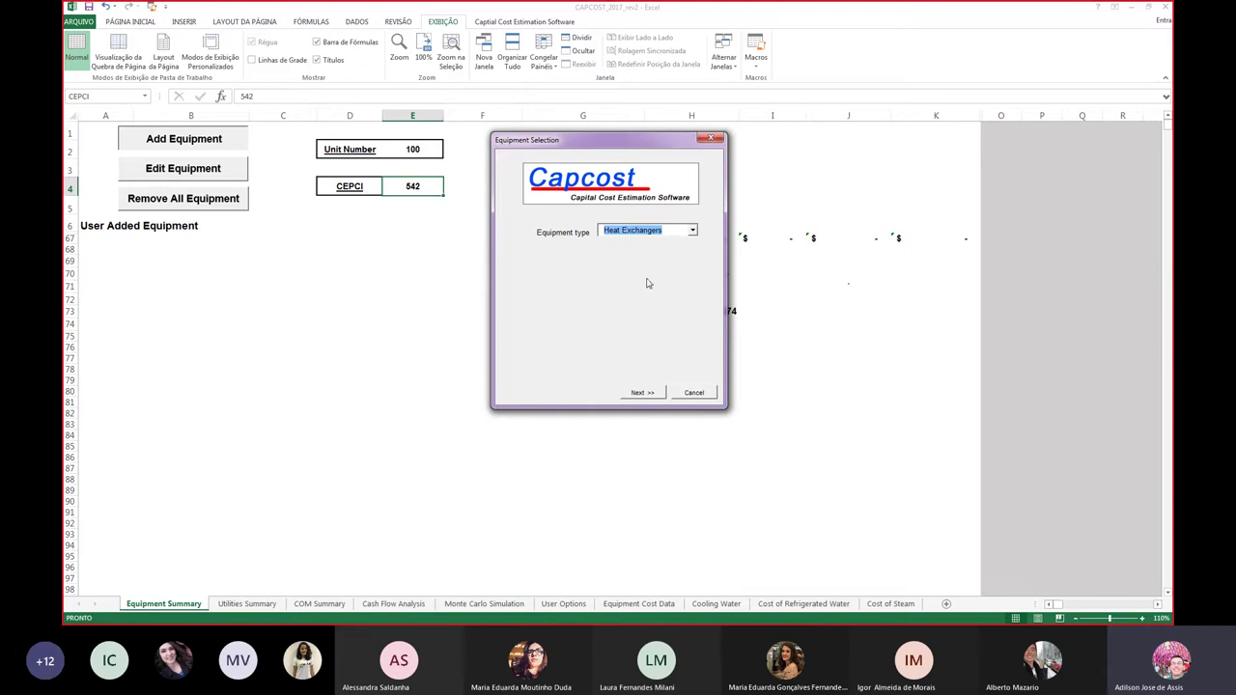
pyautogui.click(653, 394)
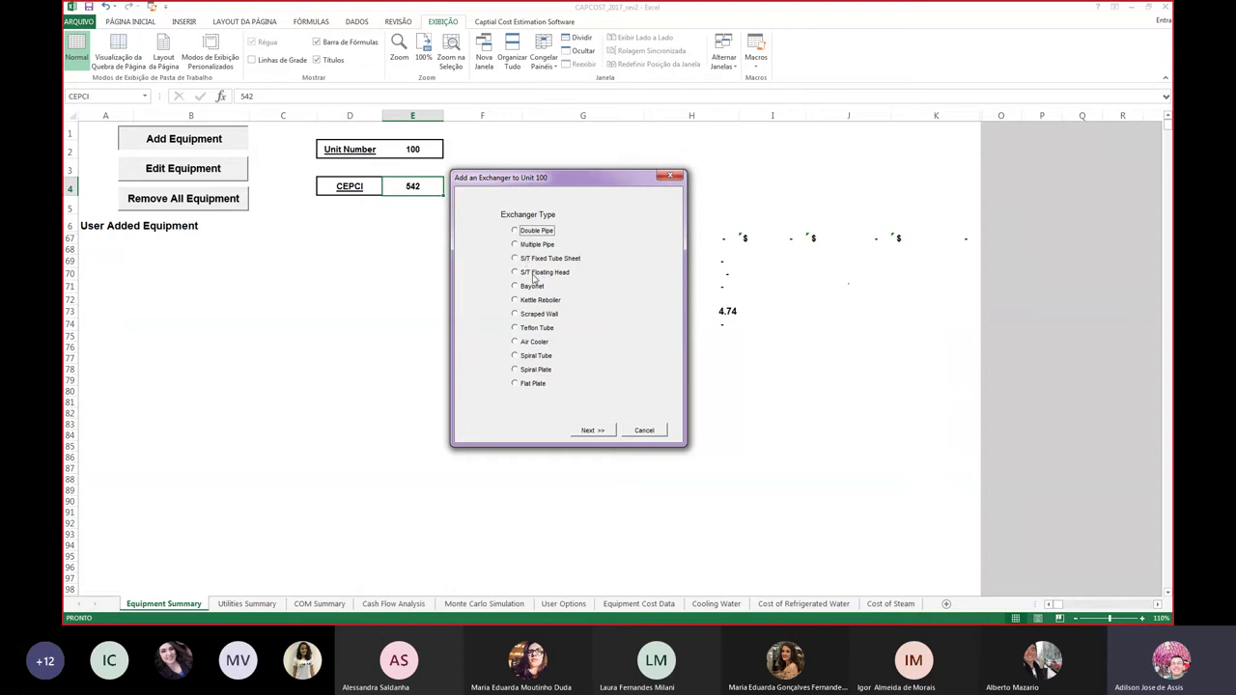
pyautogui.click(545, 276)
pyautogui.click(593, 431)
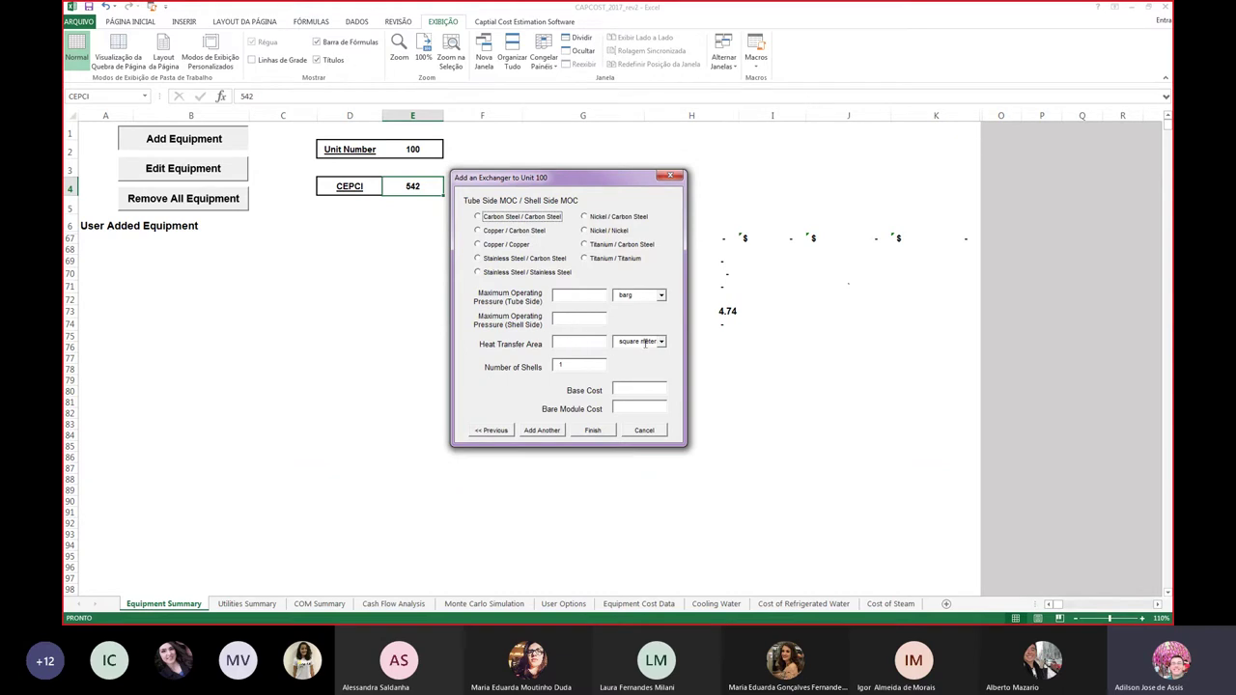
# - Set the new exchanger's pressure unit to barg and its heat transfer area unit to square meters
pyautogui.click(663, 295)
pyautogui.click(663, 295)
pyautogui.click(661, 295)
pyautogui.click(661, 295)
pyautogui.click(661, 342)
pyautogui.click(662, 343)
# - Consult the E-101 row in the CAPEX_2aParte PDF and choose Carbon Steel / Carbon Steel as the tube and shell material
pyautogui.hotkey('alt', 'Tab')
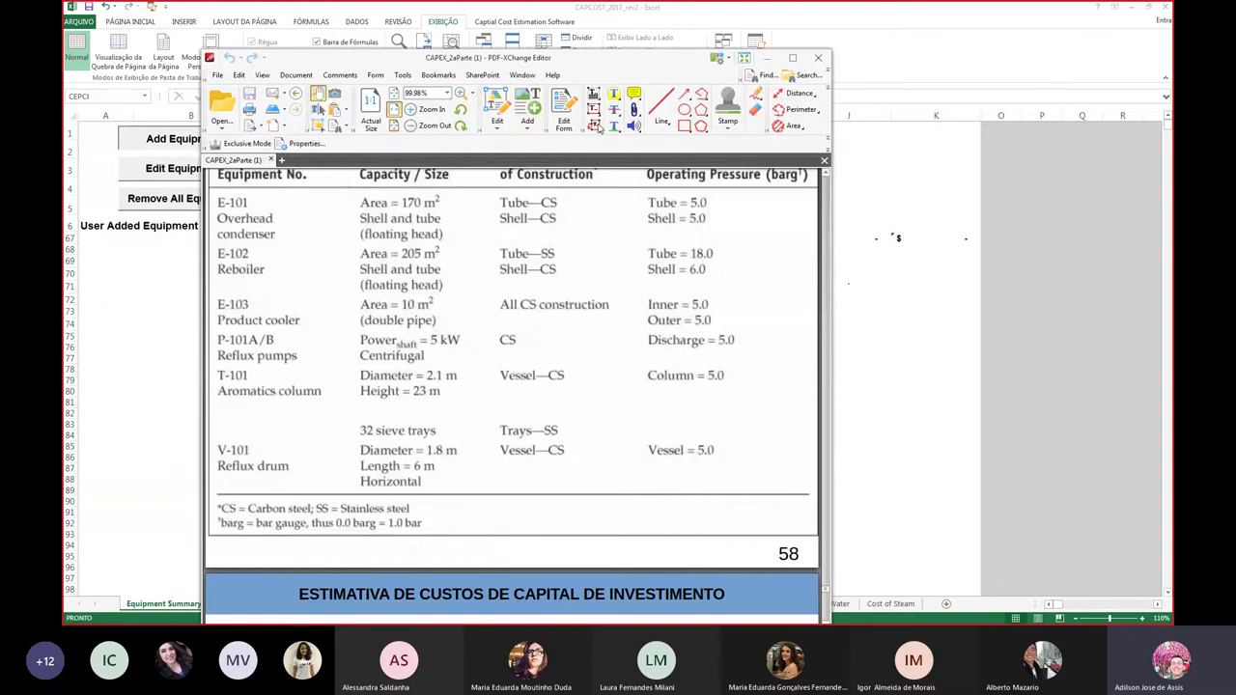
pyautogui.moveTo(621, 64); pyautogui.dragTo(62, 63)
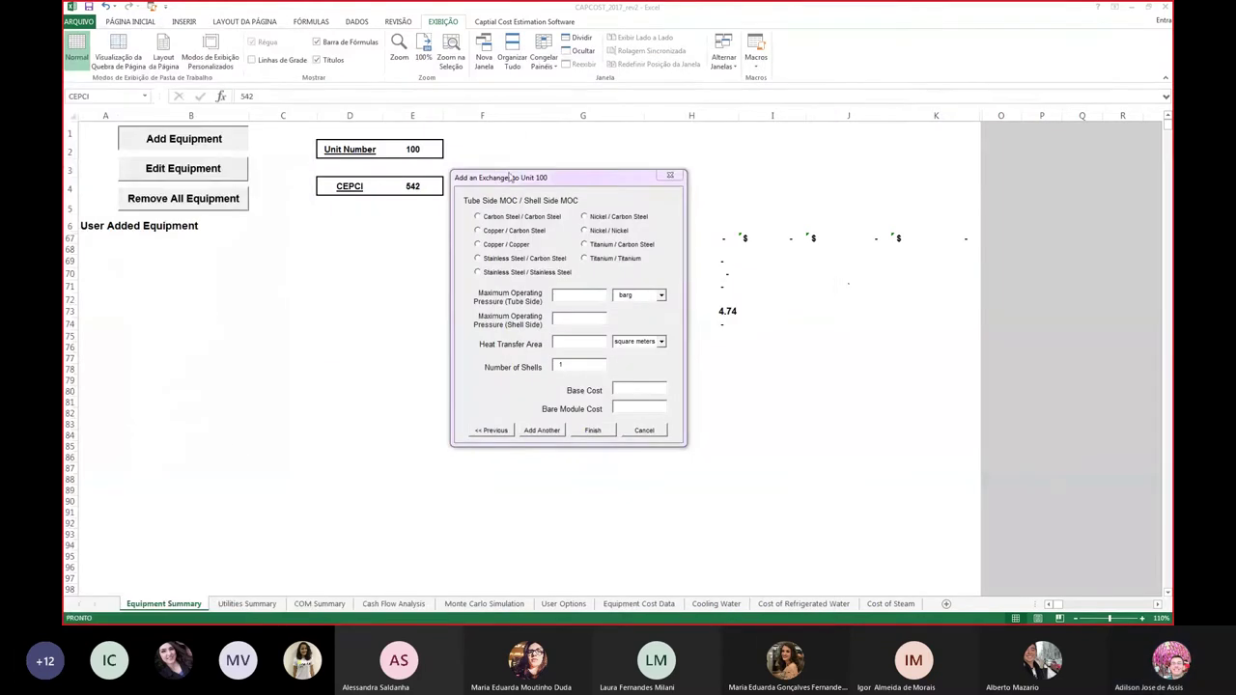
pyautogui.click(479, 218)
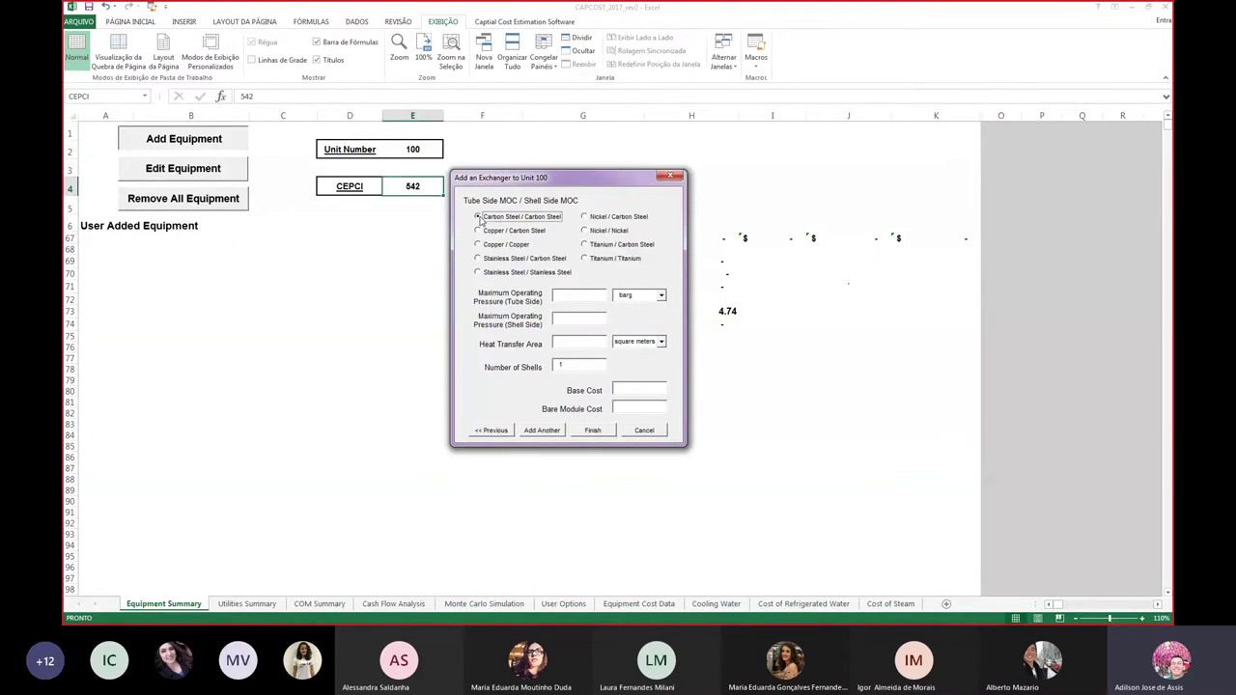
pyautogui.click(580, 296)
pyautogui.moveTo(62, 123); pyautogui.dragTo(580, 124)
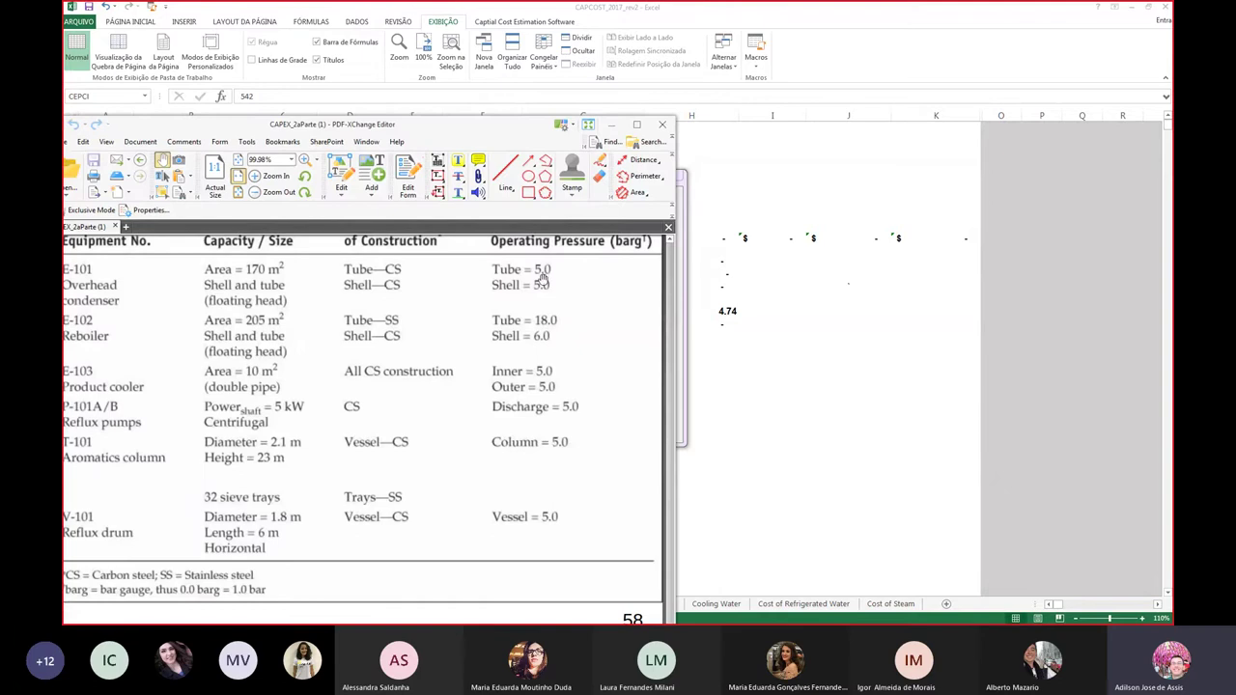
pyautogui.moveTo(493, 126); pyautogui.dragTo(0, 129)
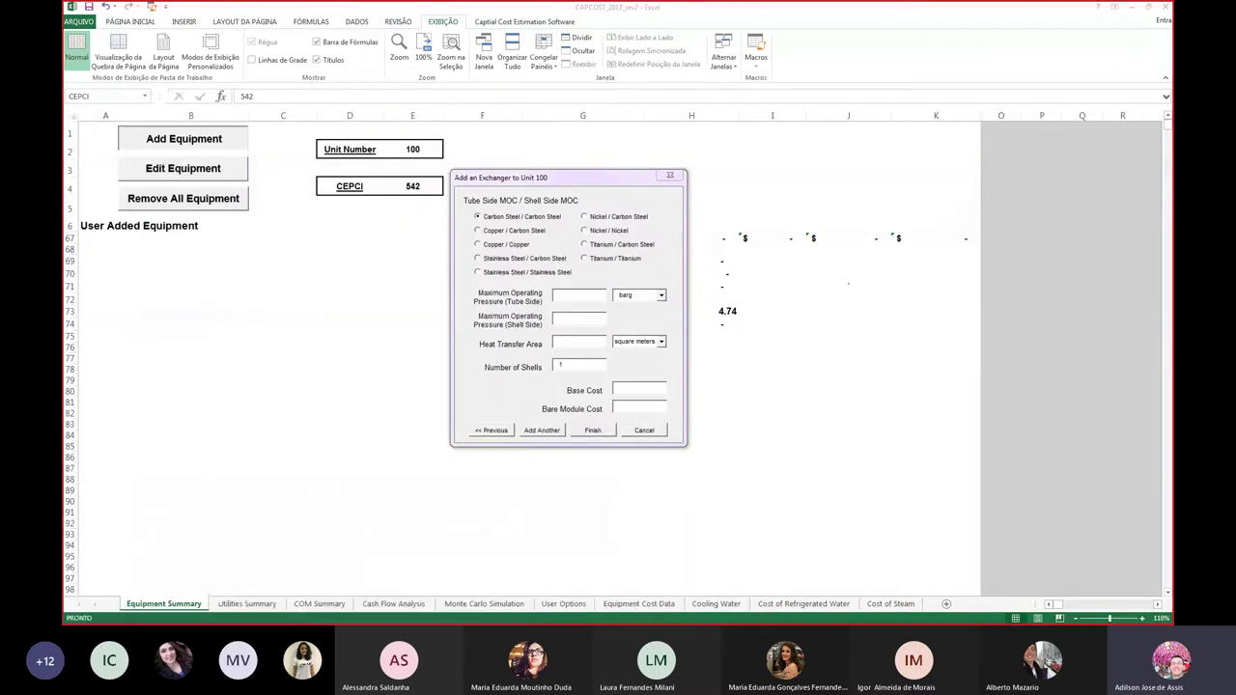
# - Enter 5 barg for both tube-side and shell-side pressures and 170 square meters of area, and finish adding the exchanger
pyautogui.click(585, 295)
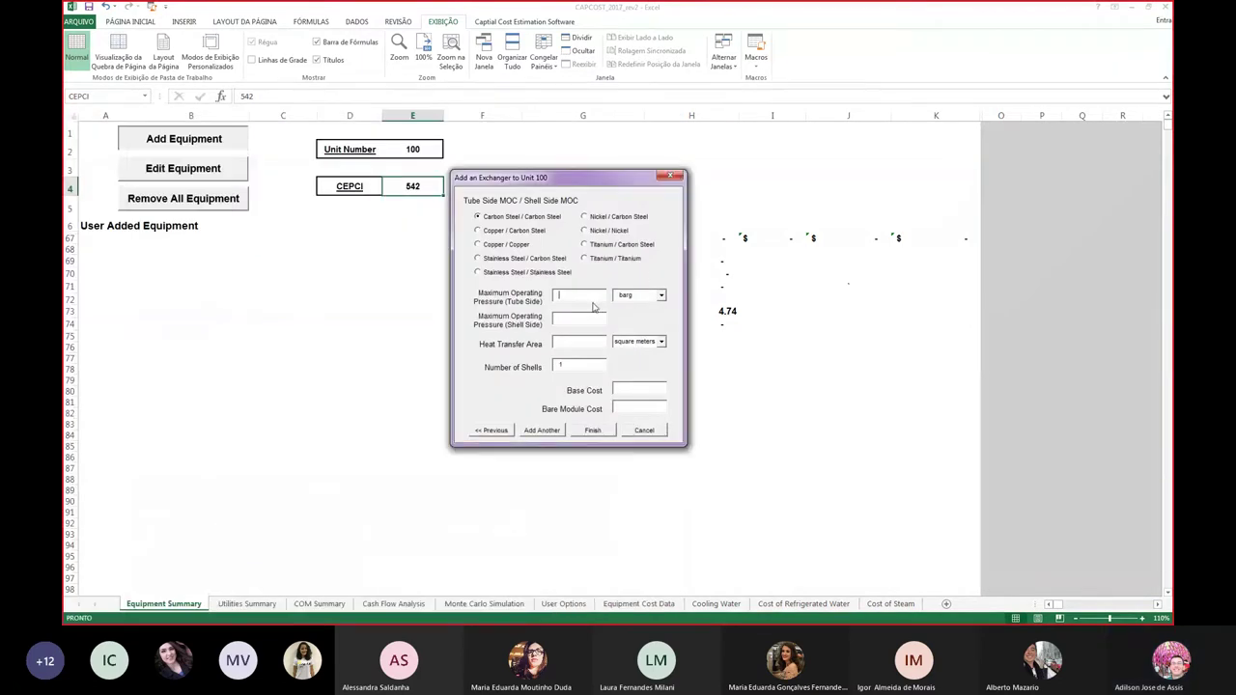
pyautogui.write('5')
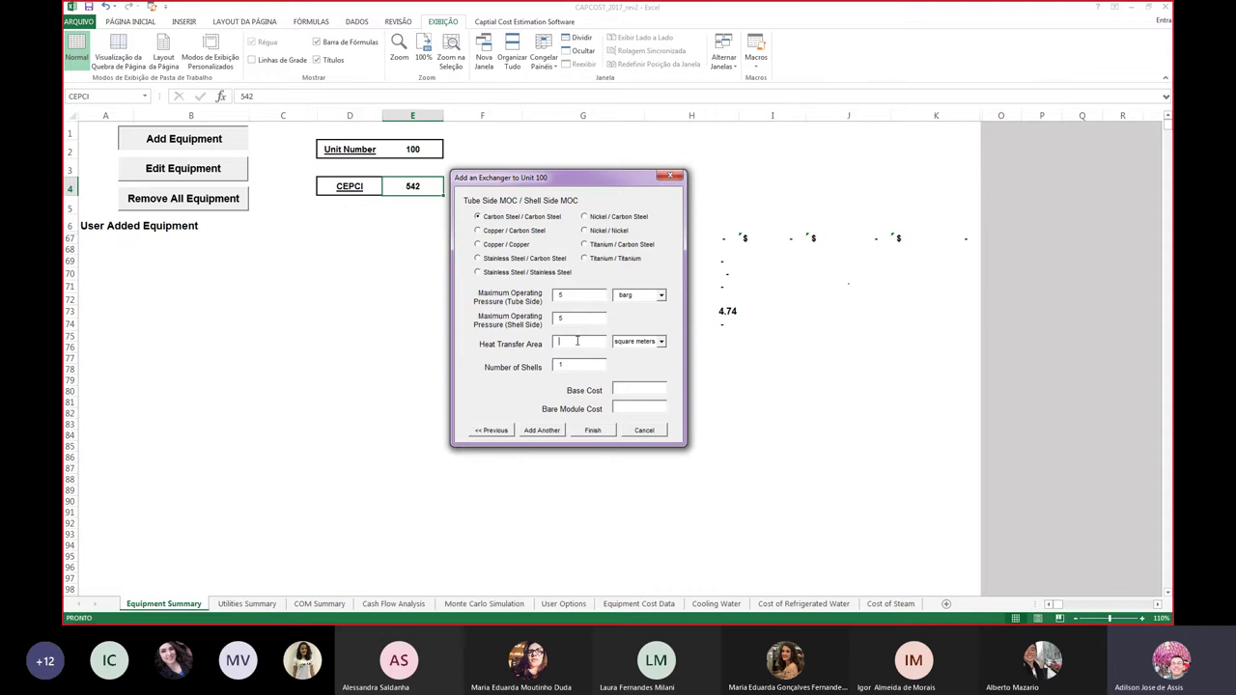
pyautogui.write('170')
pyautogui.click(594, 431)
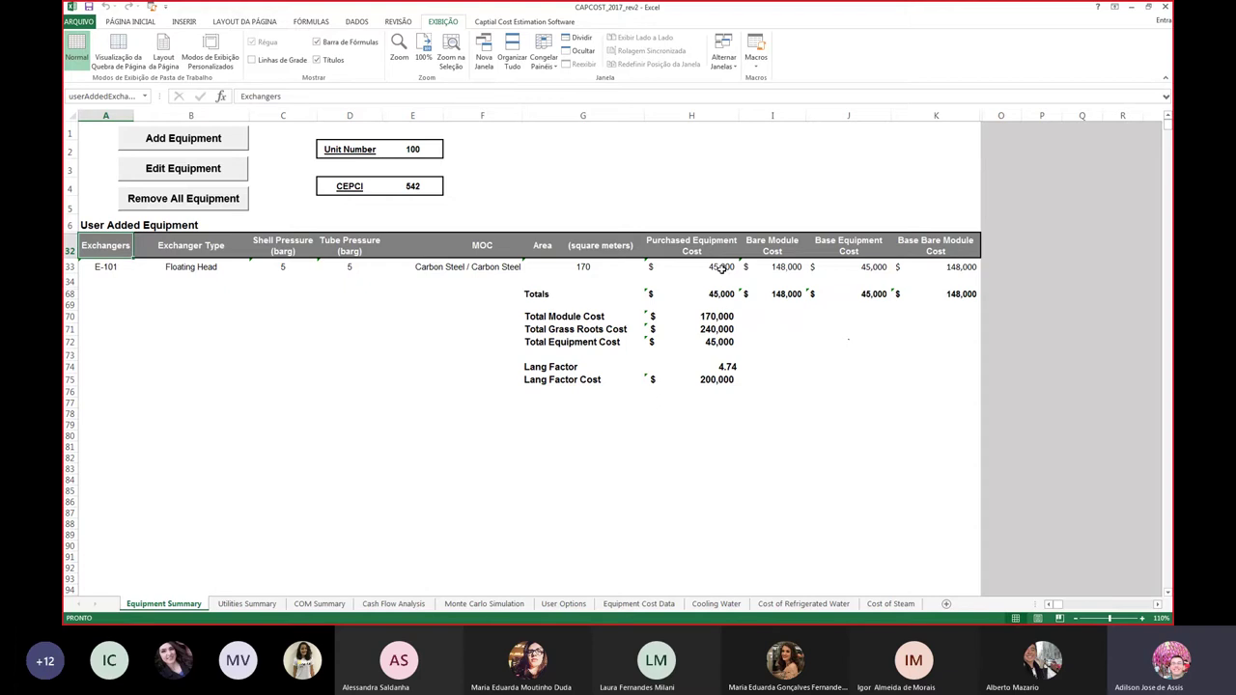
# - Inspect E-101's bare module and base equipment cost cells, and check the E-102 reboiler data in the PDF table
pyautogui.click(788, 266)
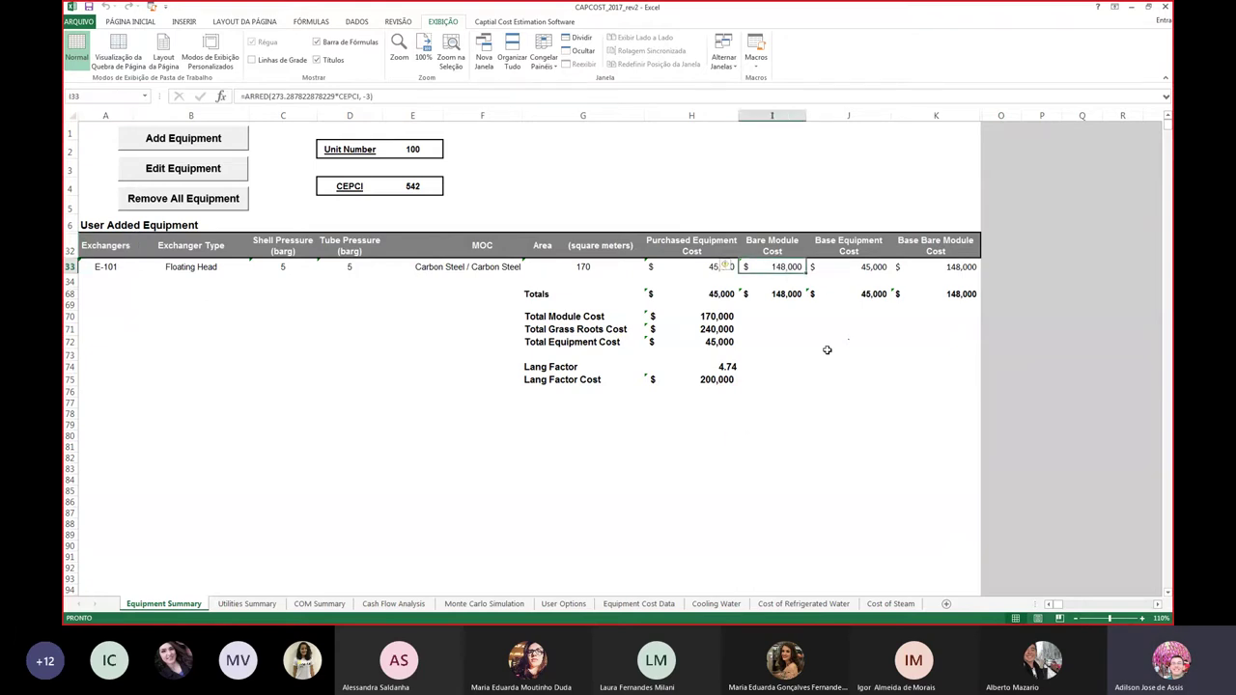
pyautogui.click(874, 271)
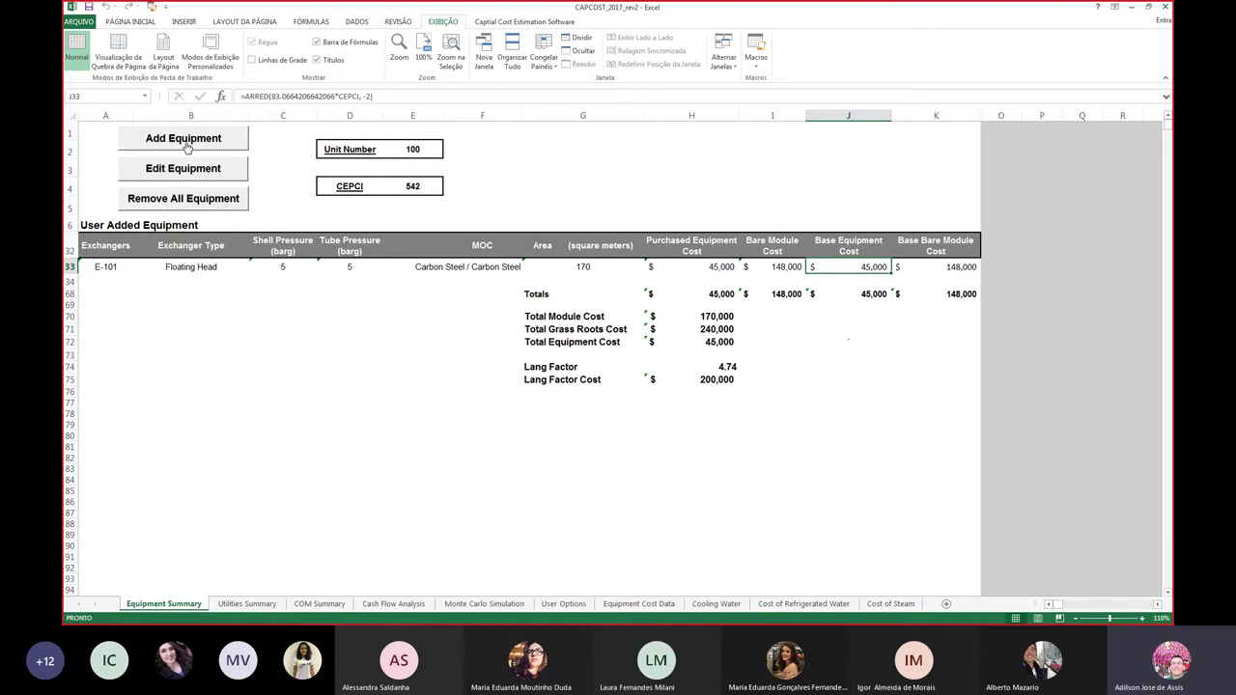
pyautogui.hotkey('alt', 'Tab')
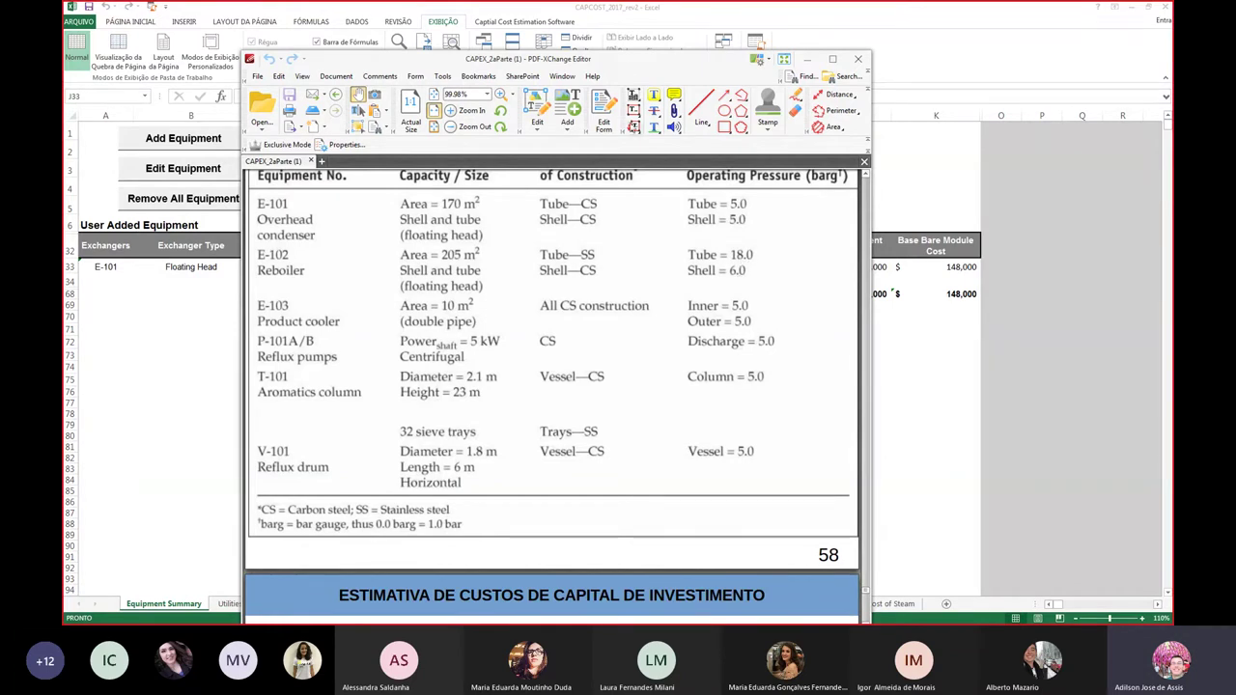
pyautogui.hotkey('alt', 'Tab')
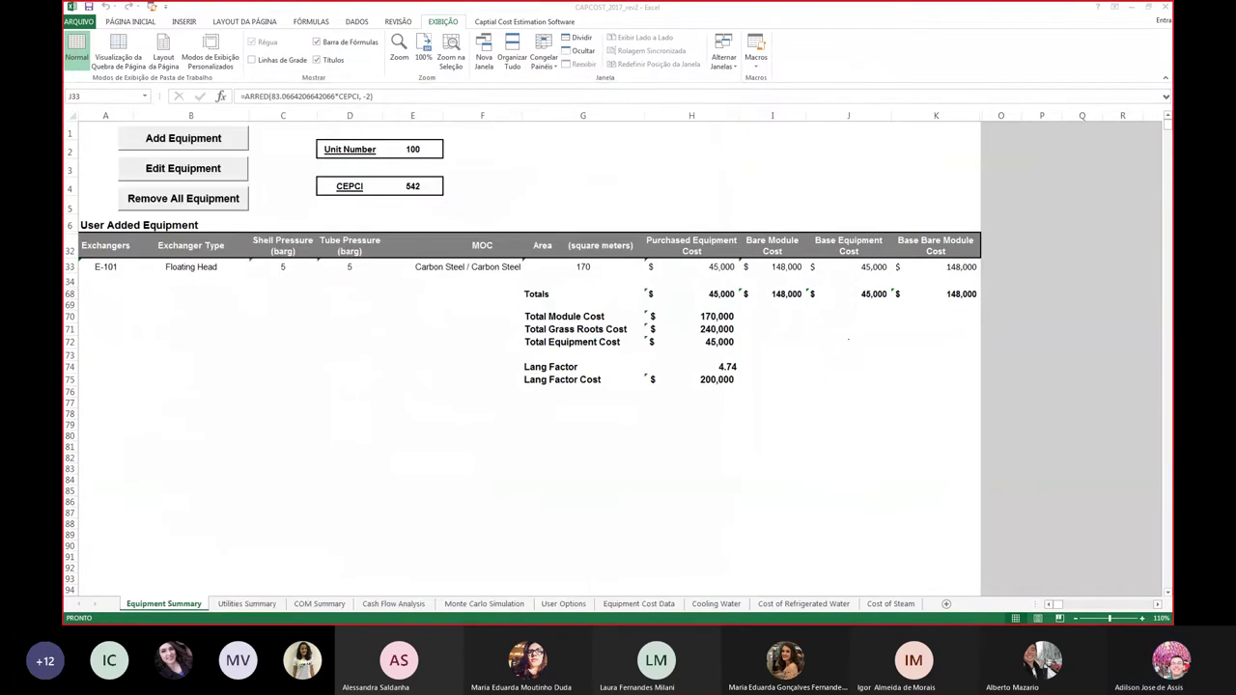
# - Start adding a second heat exchanger to Unit 100 with the S/T Floating Head type
pyautogui.click(185, 139)
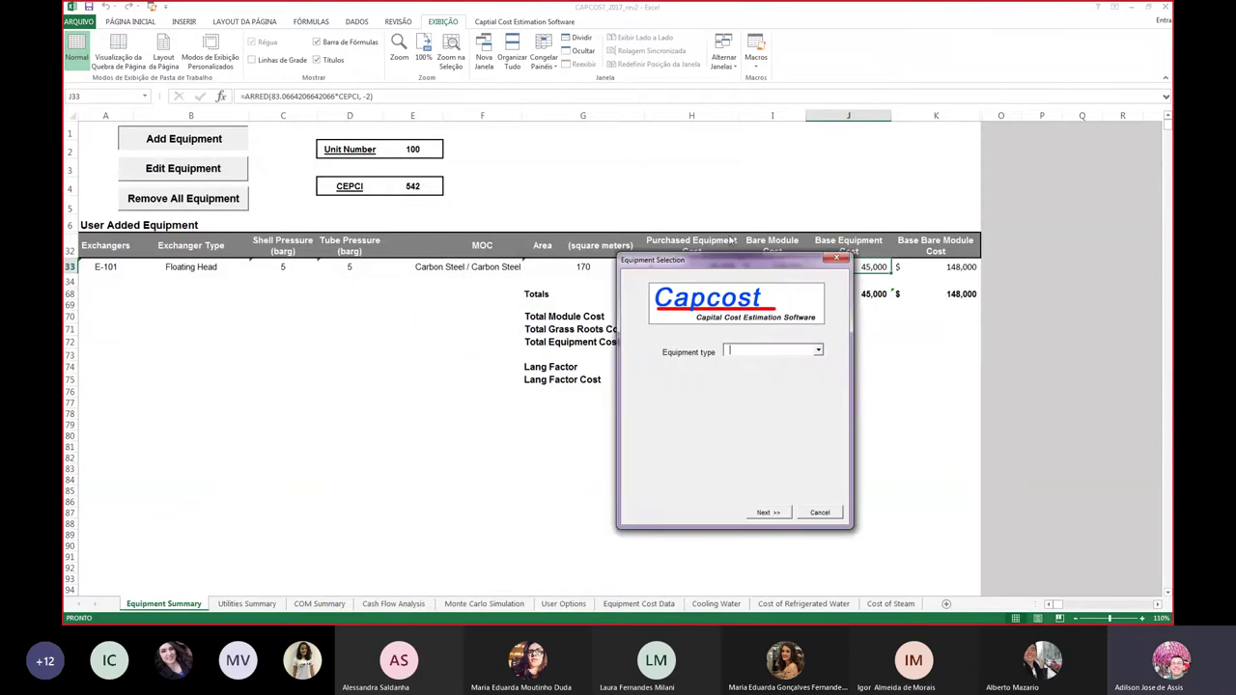
pyautogui.click(822, 263)
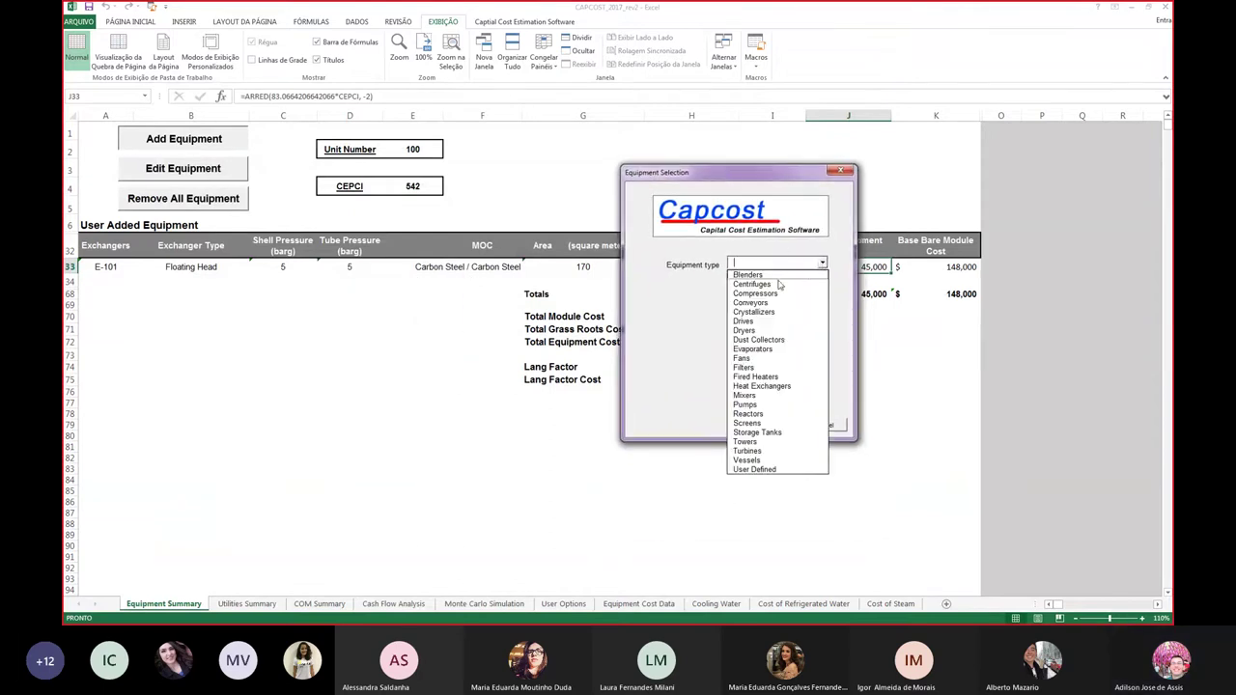
pyautogui.click(774, 386)
pyautogui.click(768, 426)
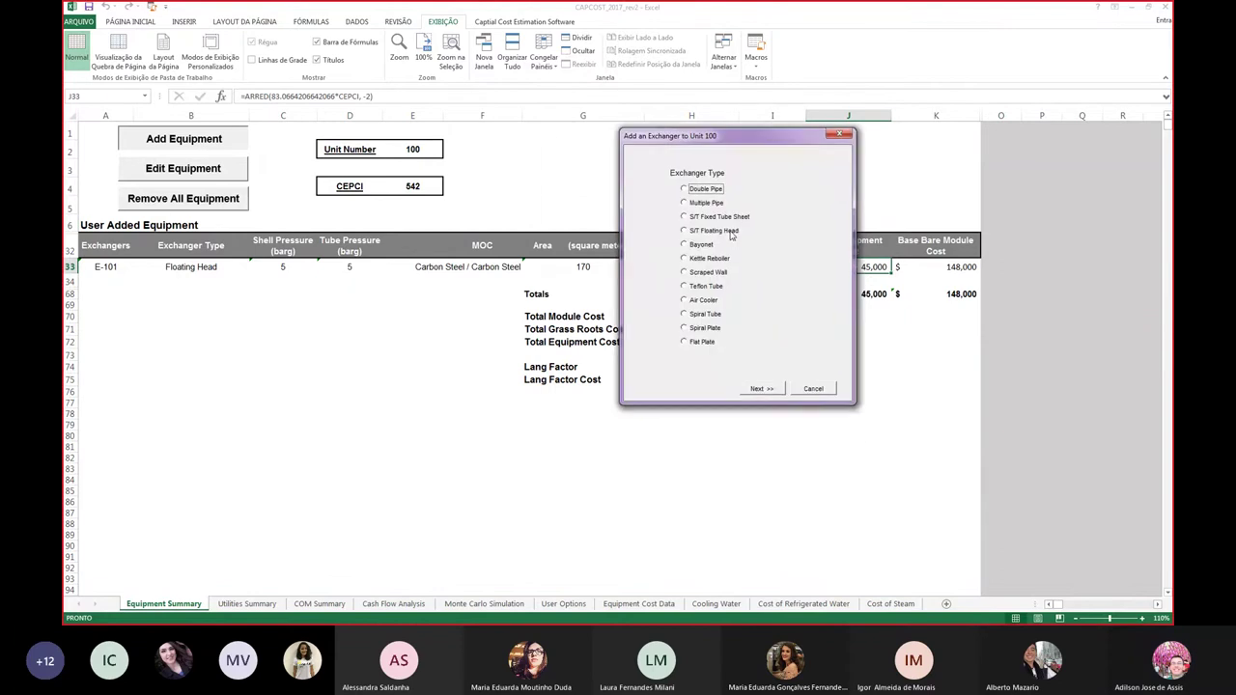
pyautogui.click(715, 233)
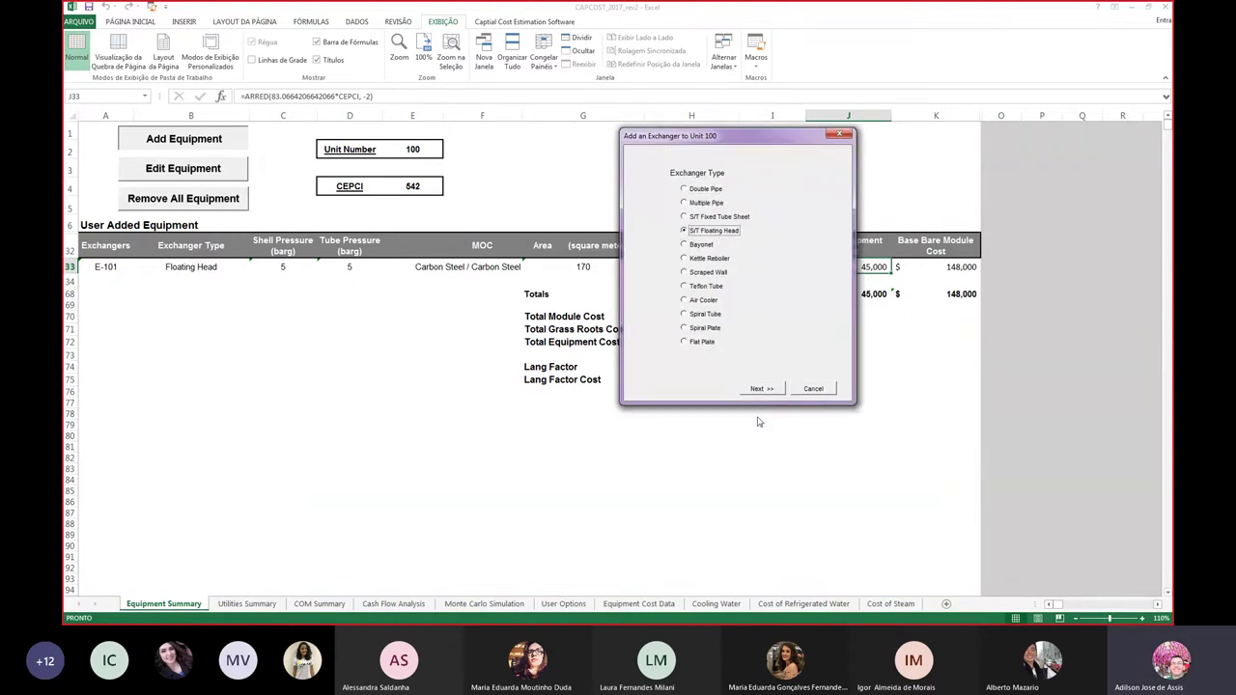
pyautogui.click(760, 388)
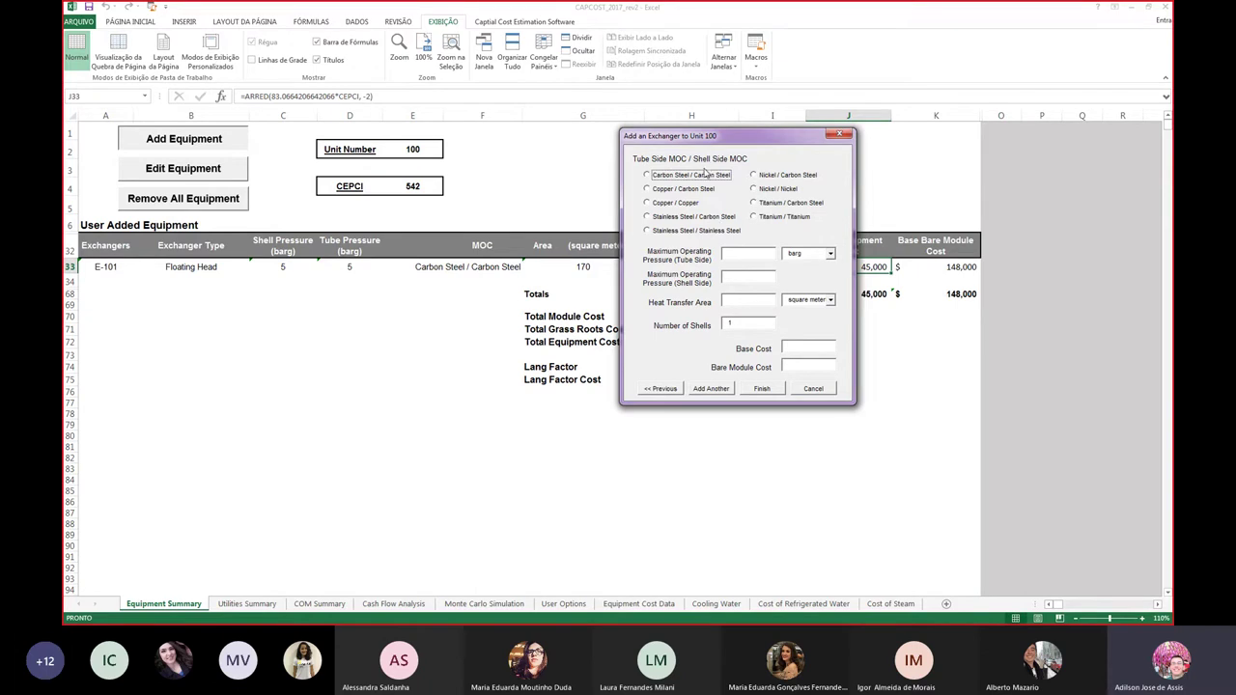
# - Specify the reboiler as Stainless Steel / Carbon Steel, 18 barg tube side, 6 barg shell side, 205 square meters, and finish adding it
pyautogui.click(647, 216)
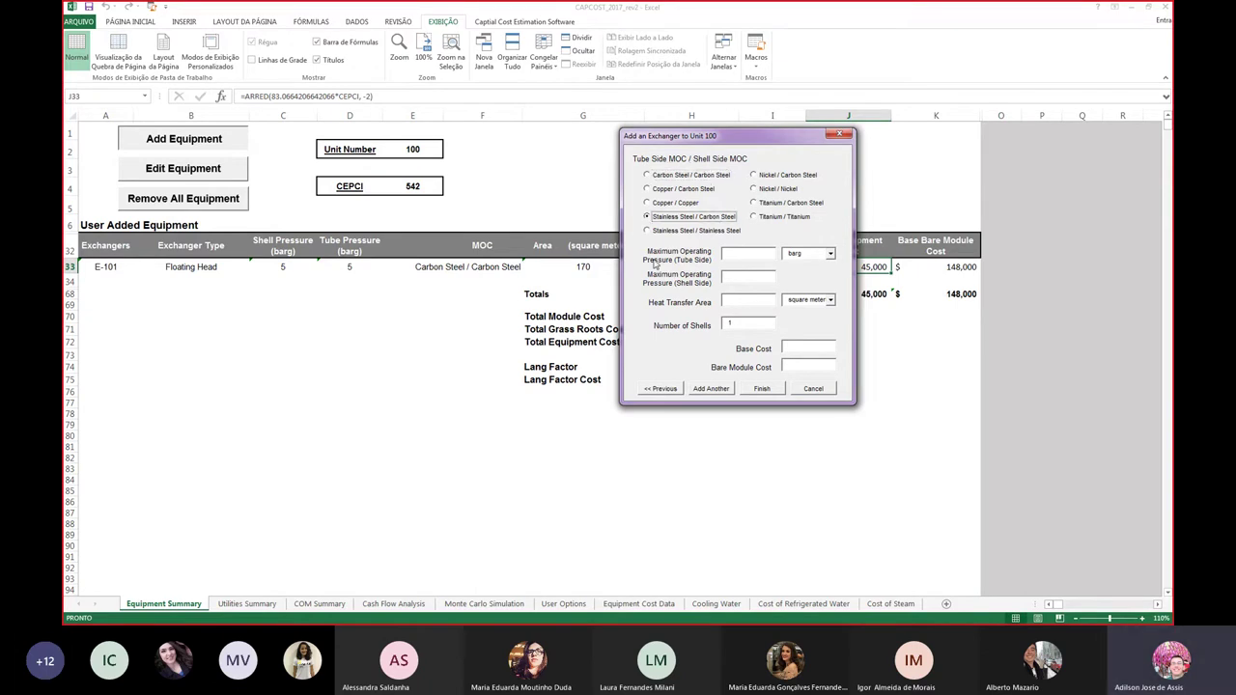
pyautogui.click(741, 254)
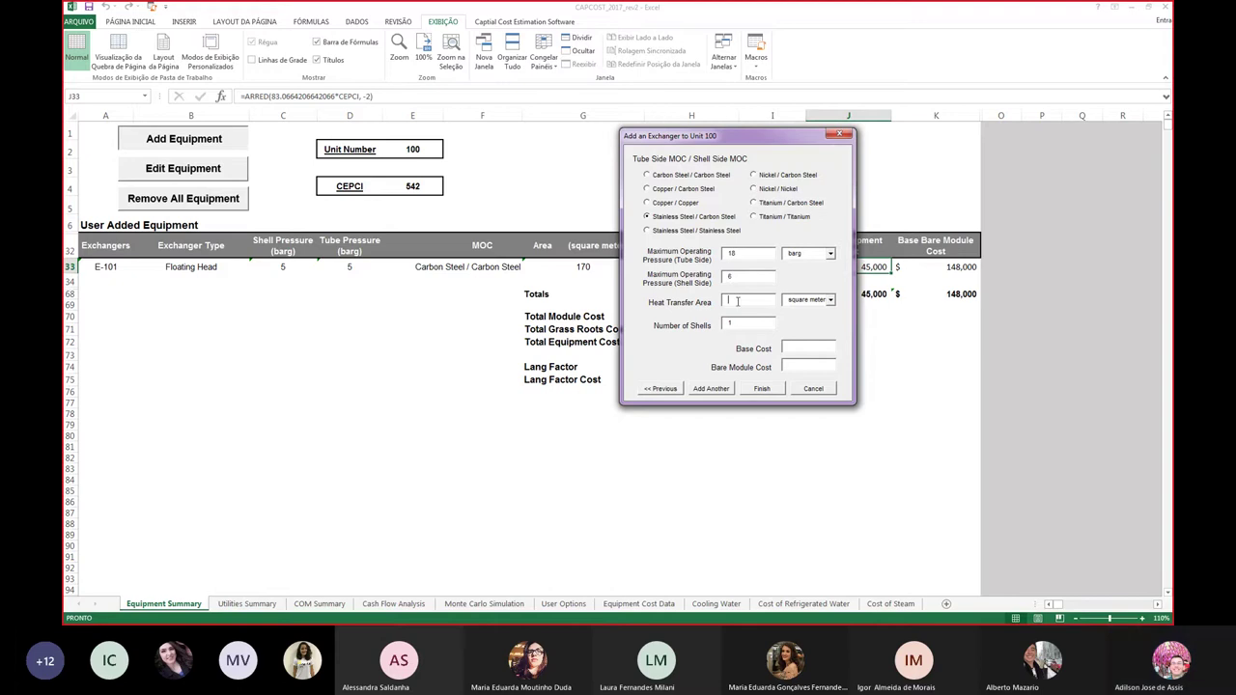
pyautogui.write('205')
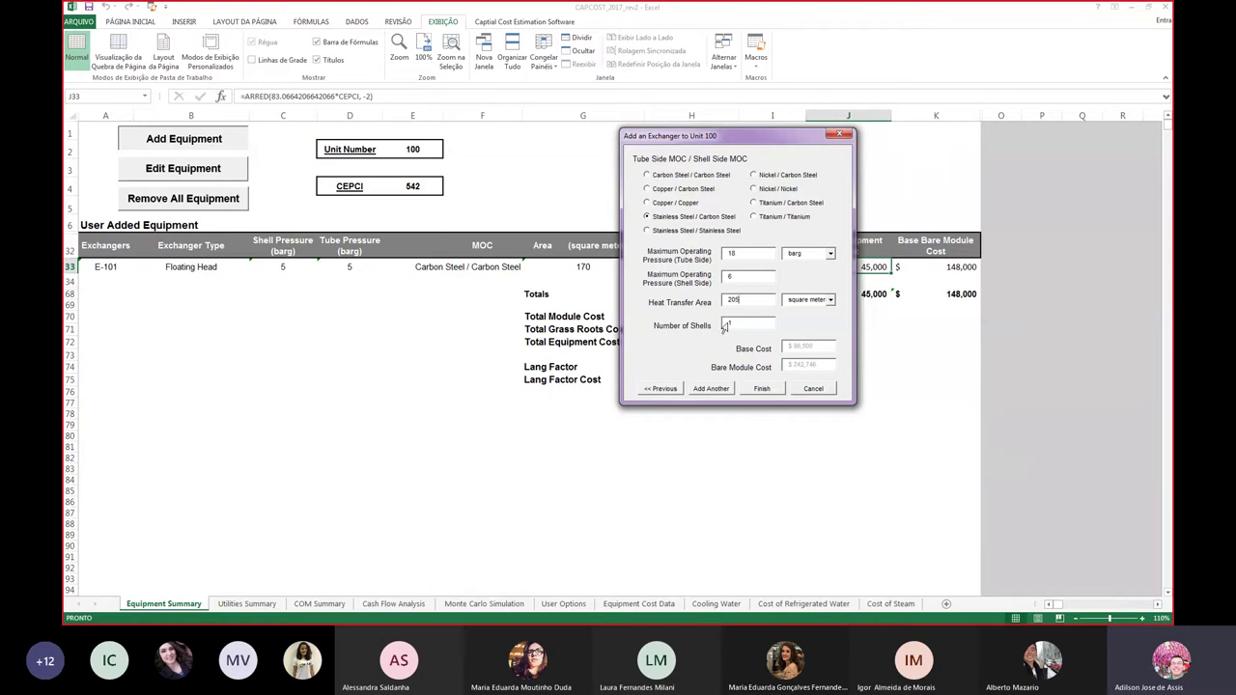
pyautogui.click(755, 390)
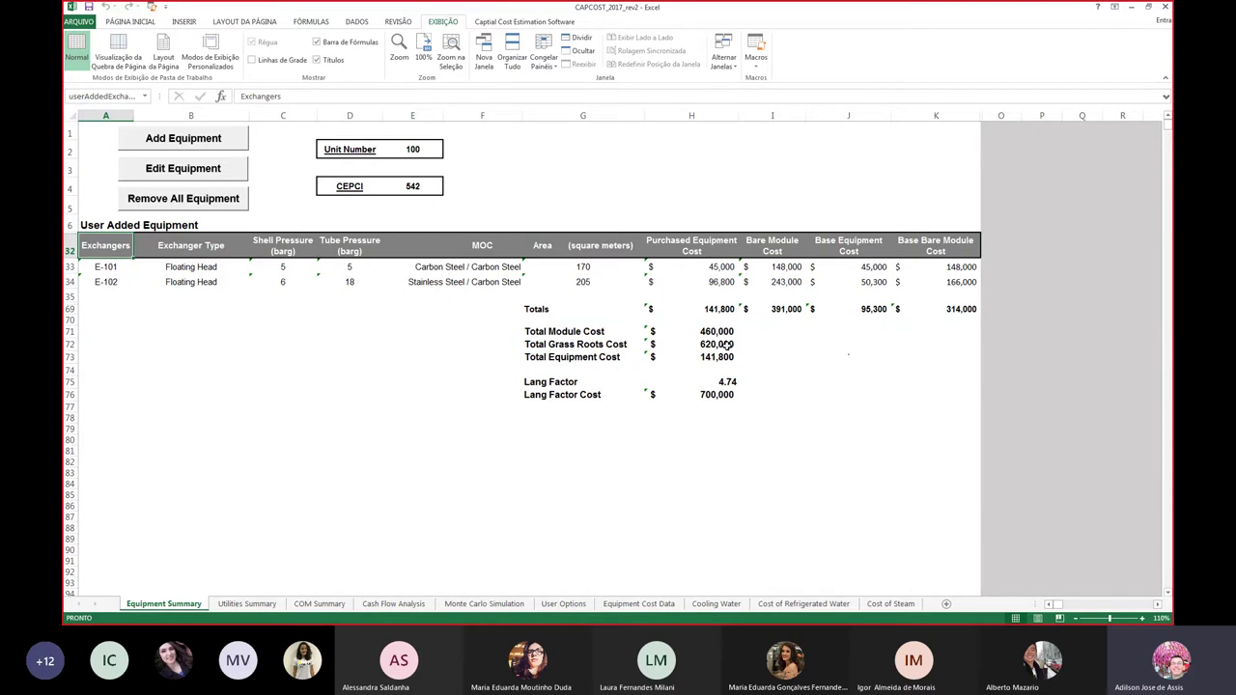
# - Check the E-103 product cooler in the PDF table and start adding a double-pipe heat exchanger in CAPCOST
pyautogui.hotkey('alt', 'Tab')
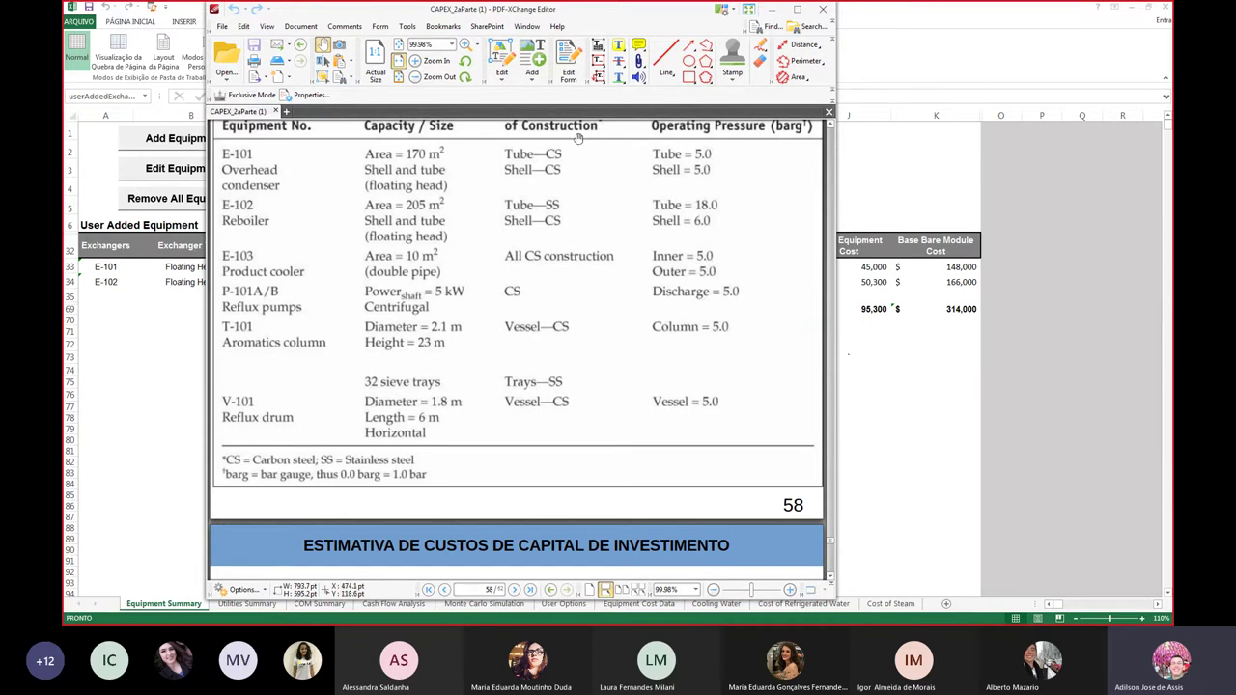
pyautogui.hotkey('alt', 'Tab')
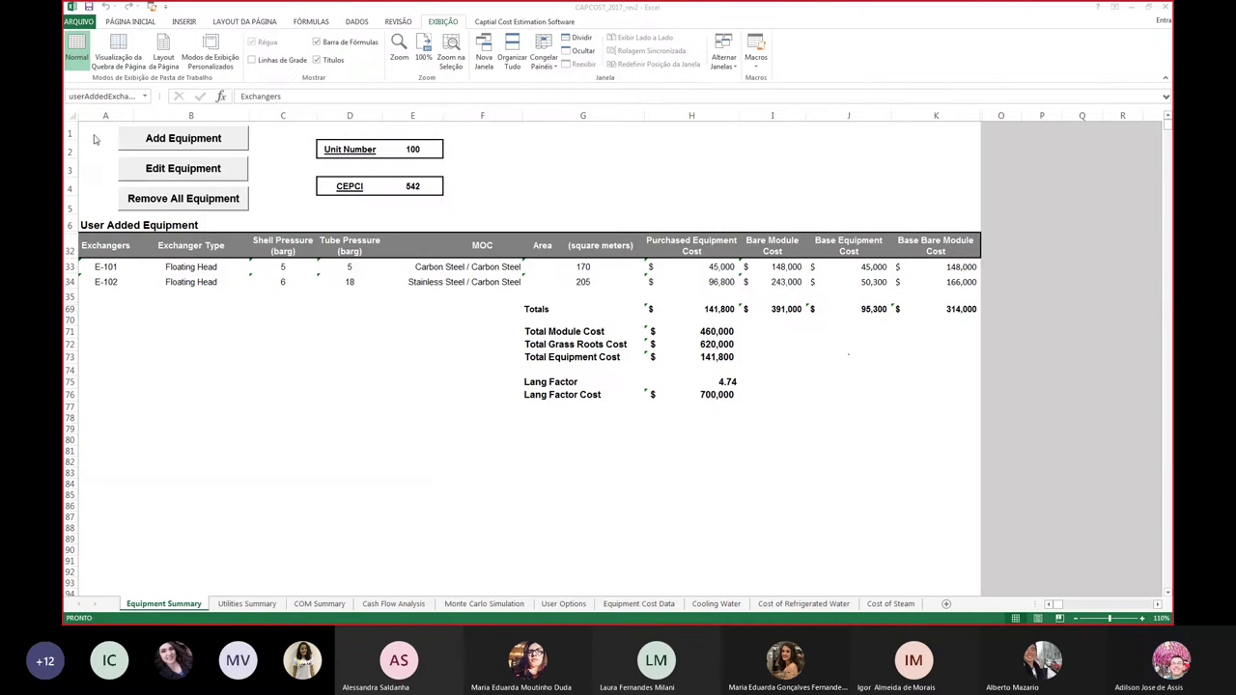
pyautogui.click(193, 142)
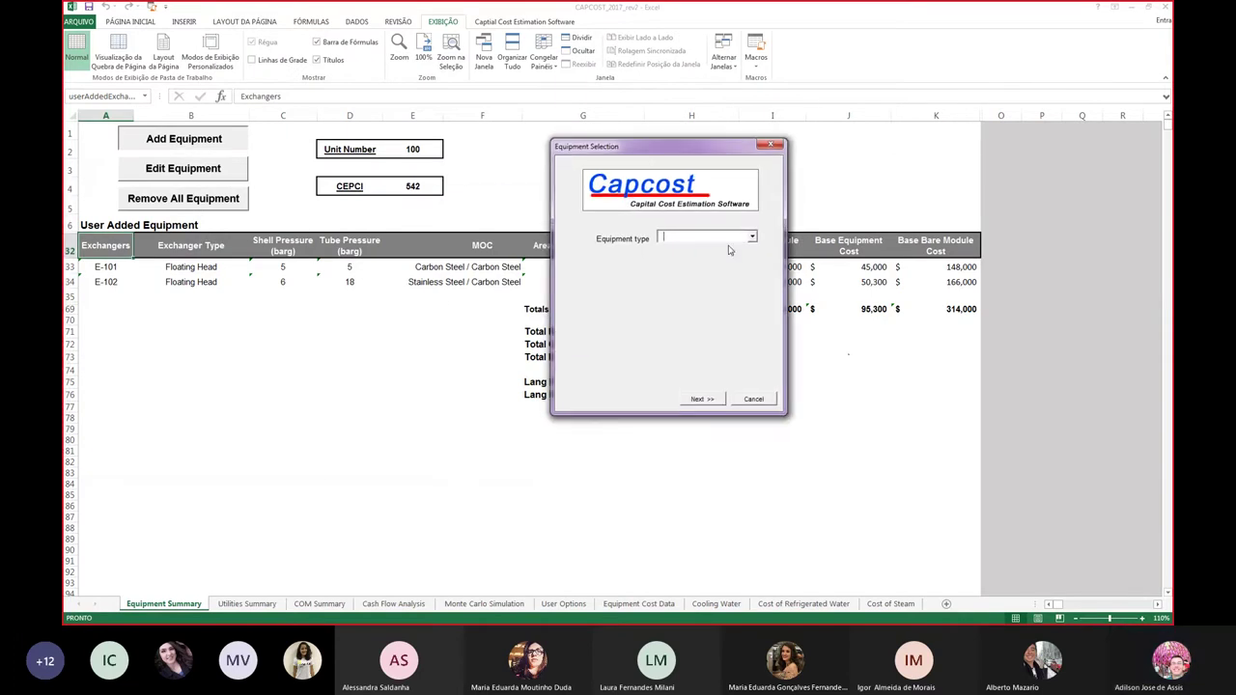
pyautogui.click(752, 237)
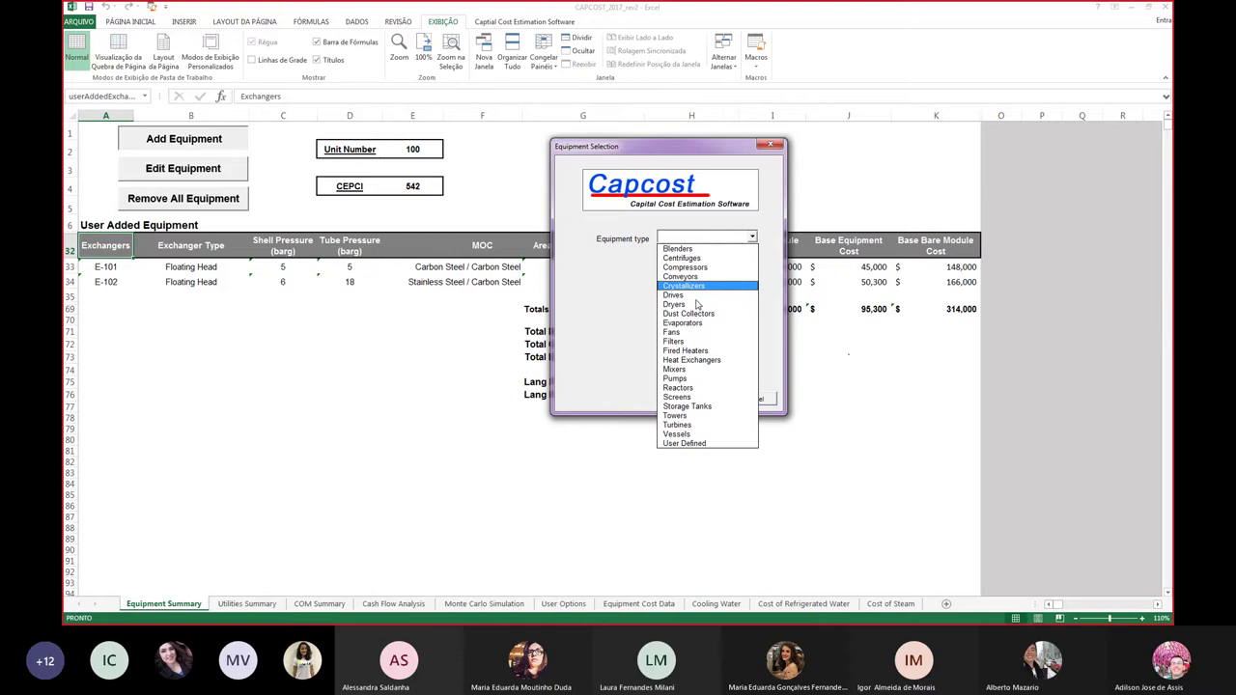
pyautogui.click(710, 358)
pyautogui.click(713, 400)
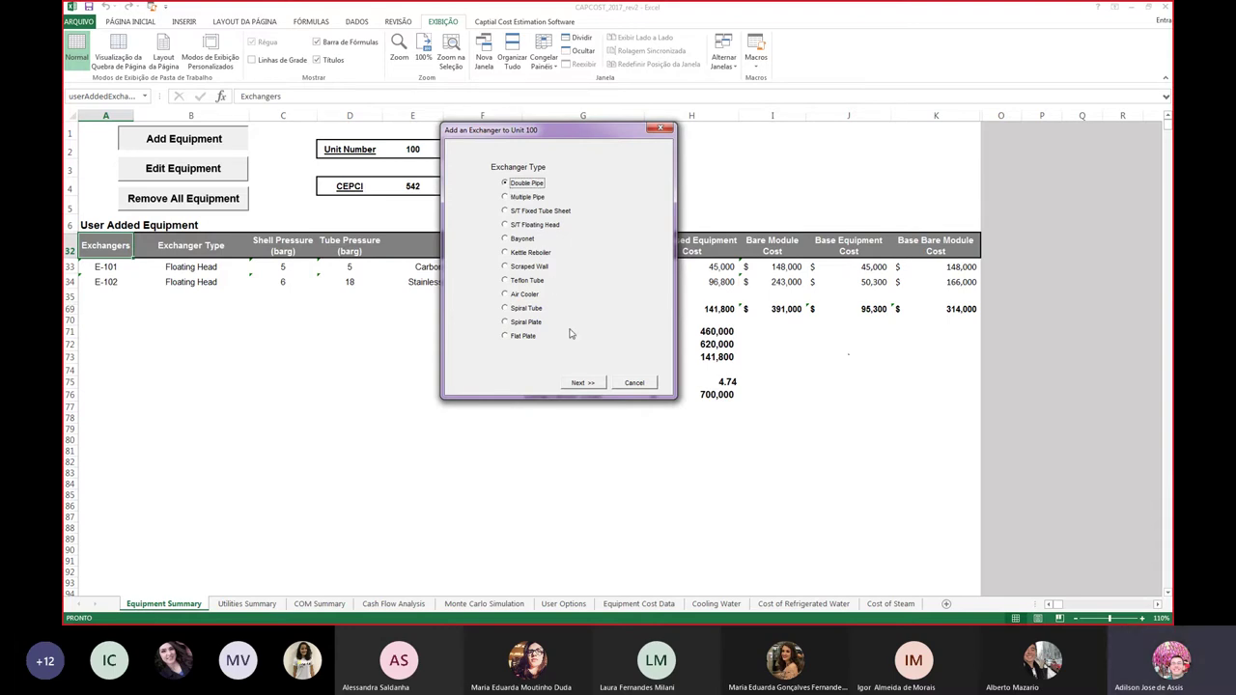
# - Specify the product cooler as Carbon Steel / Carbon Steel, 5 barg maximum pressure and 10 square meters, and finish adding it
pyautogui.click(582, 384)
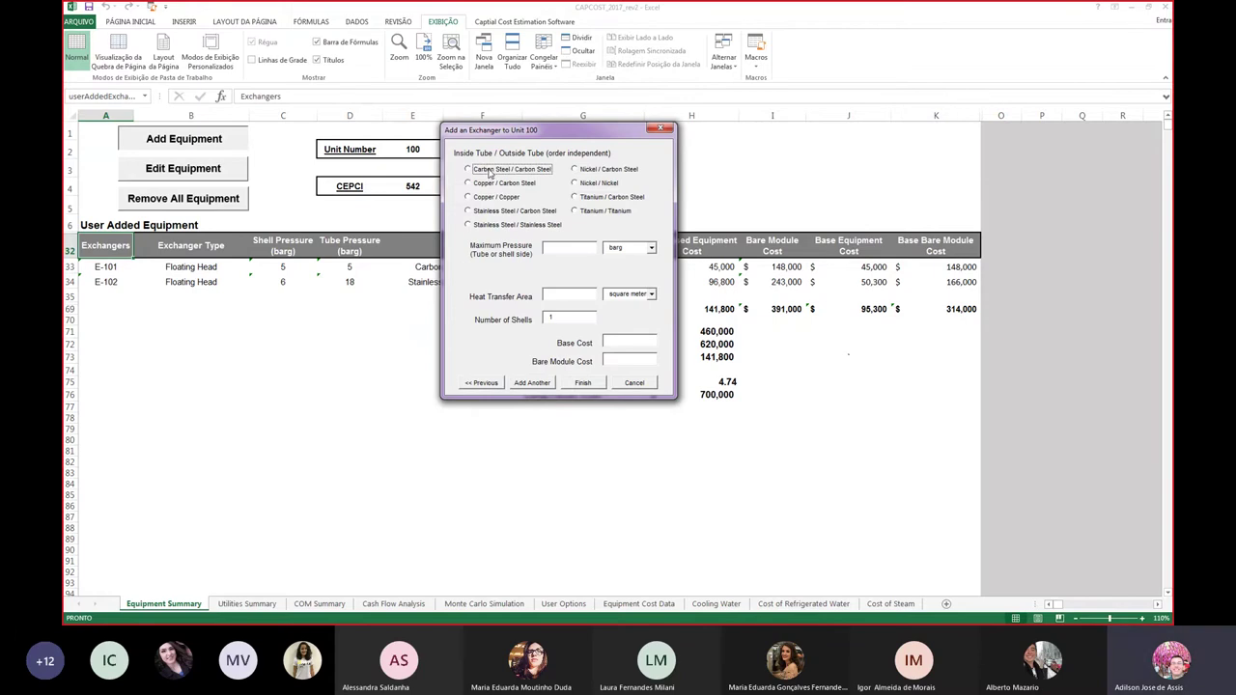
pyautogui.click(558, 247)
pyautogui.click(584, 384)
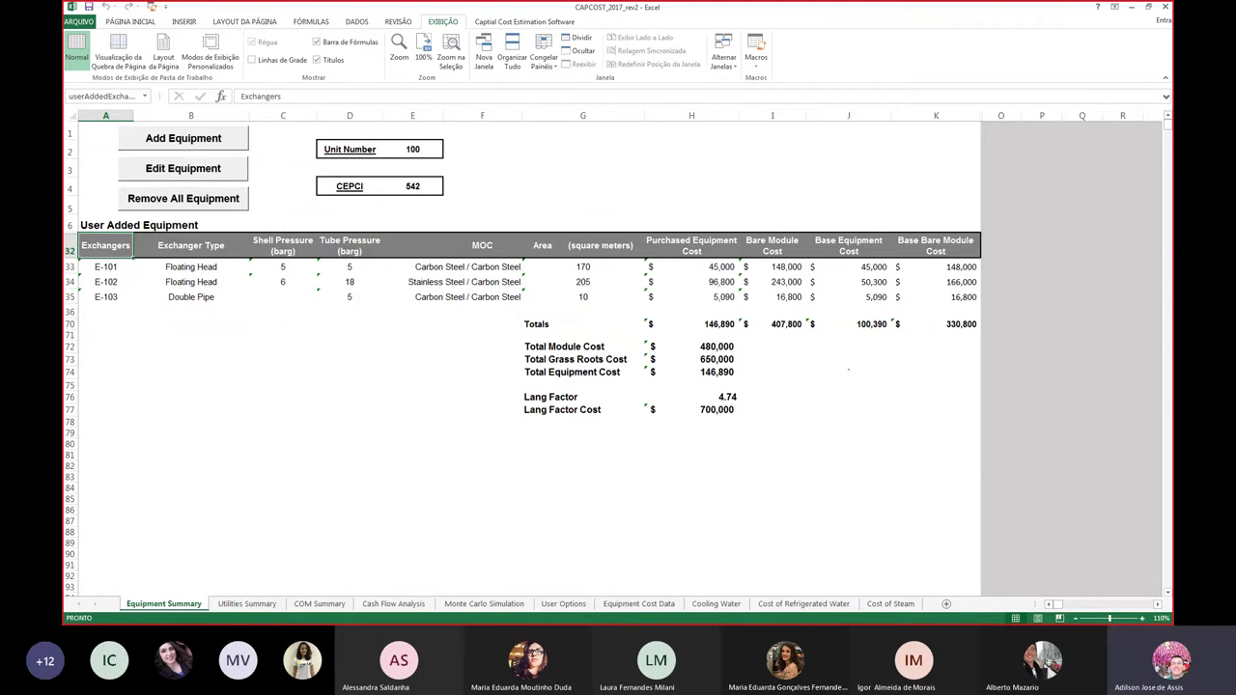
# - Check the P-101A/B reflux pumps in the PDF table and start adding a pump to Unit 100 in CAPCOST
pyautogui.hotkey('alt', 'Tab')
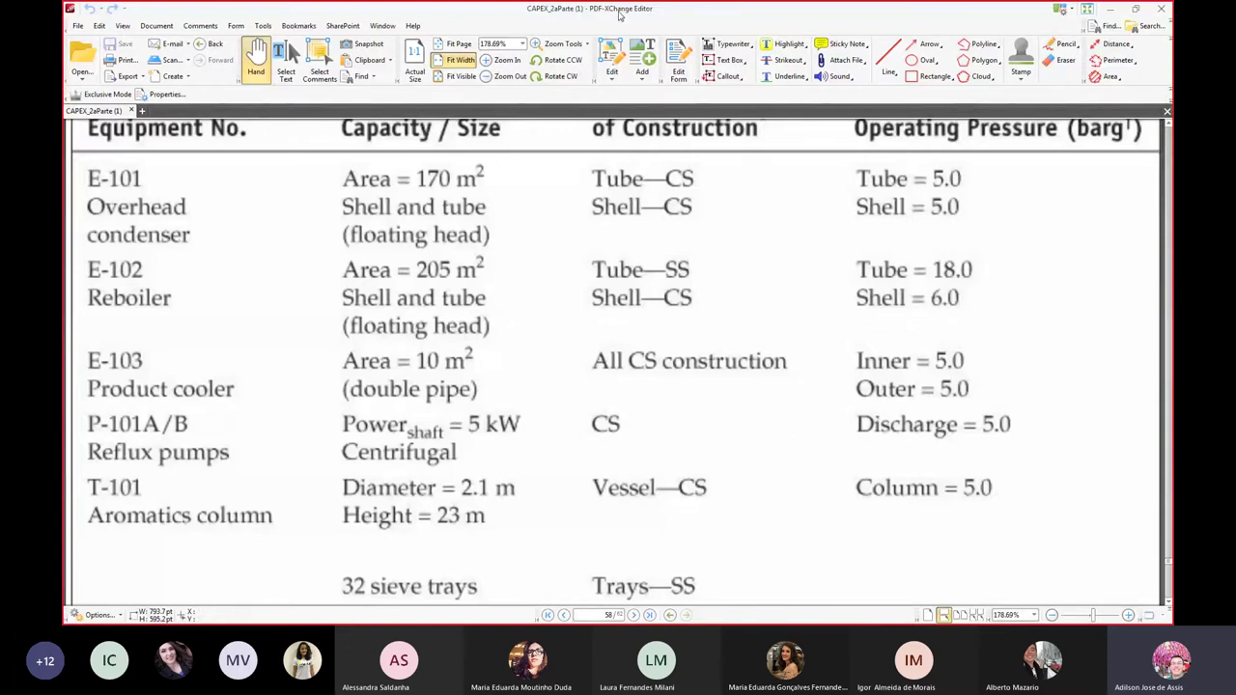
pyautogui.doubleClick(650, 9)
pyautogui.hotkey('alt', 'Tab')
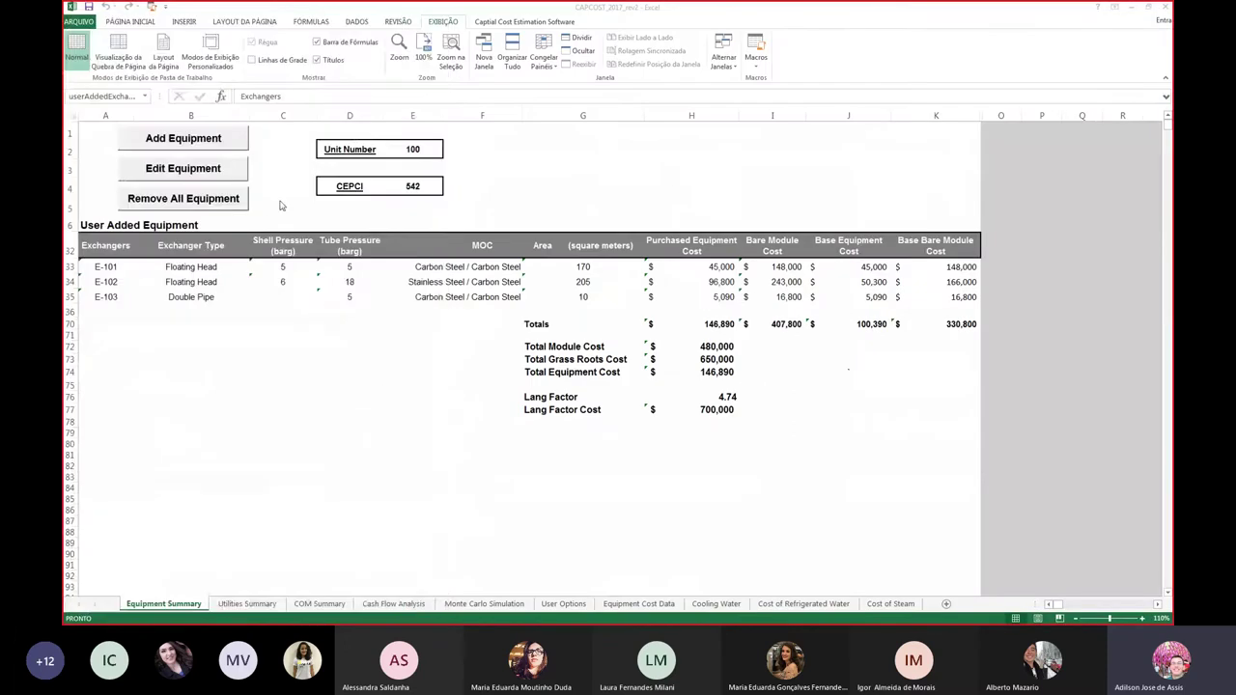
pyautogui.click(197, 142)
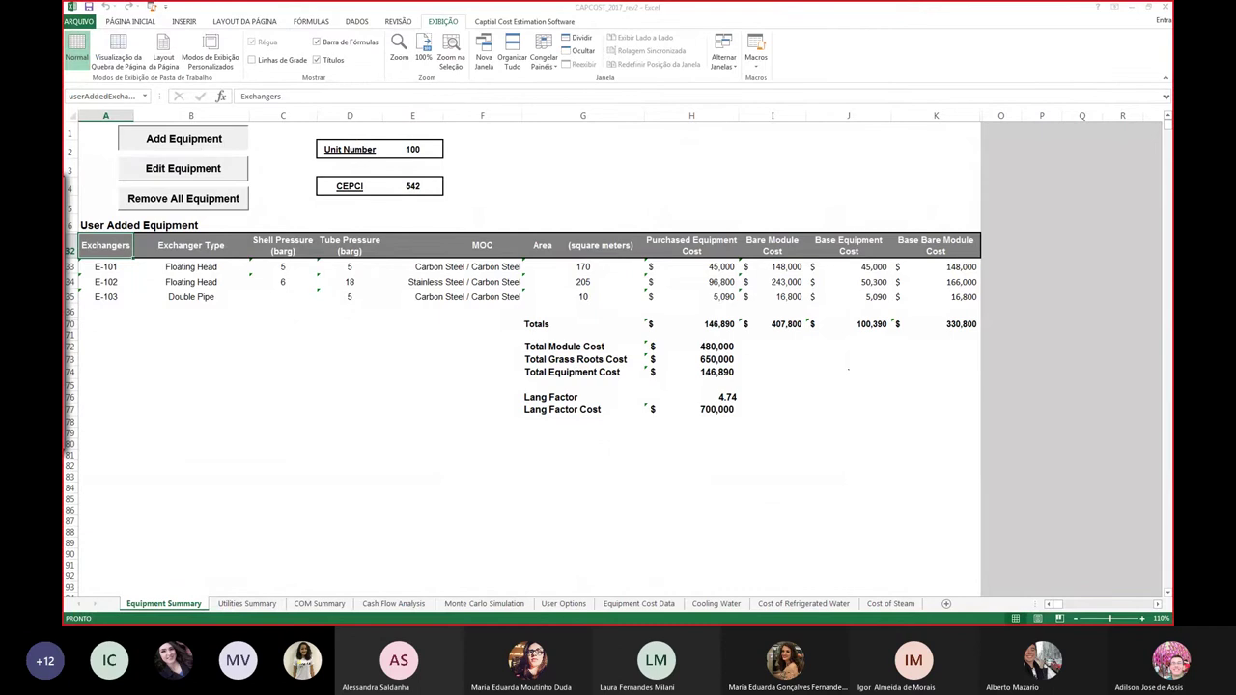
pyautogui.click(686, 263)
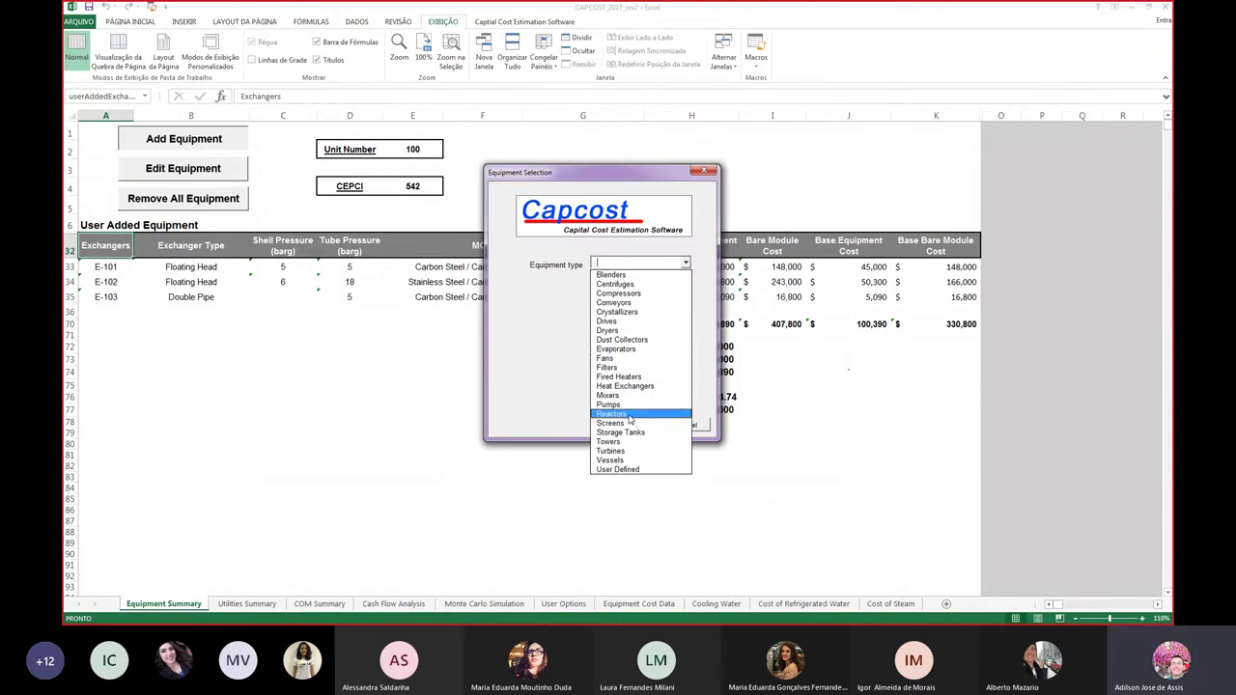
pyautogui.click(625, 405)
pyautogui.click(635, 427)
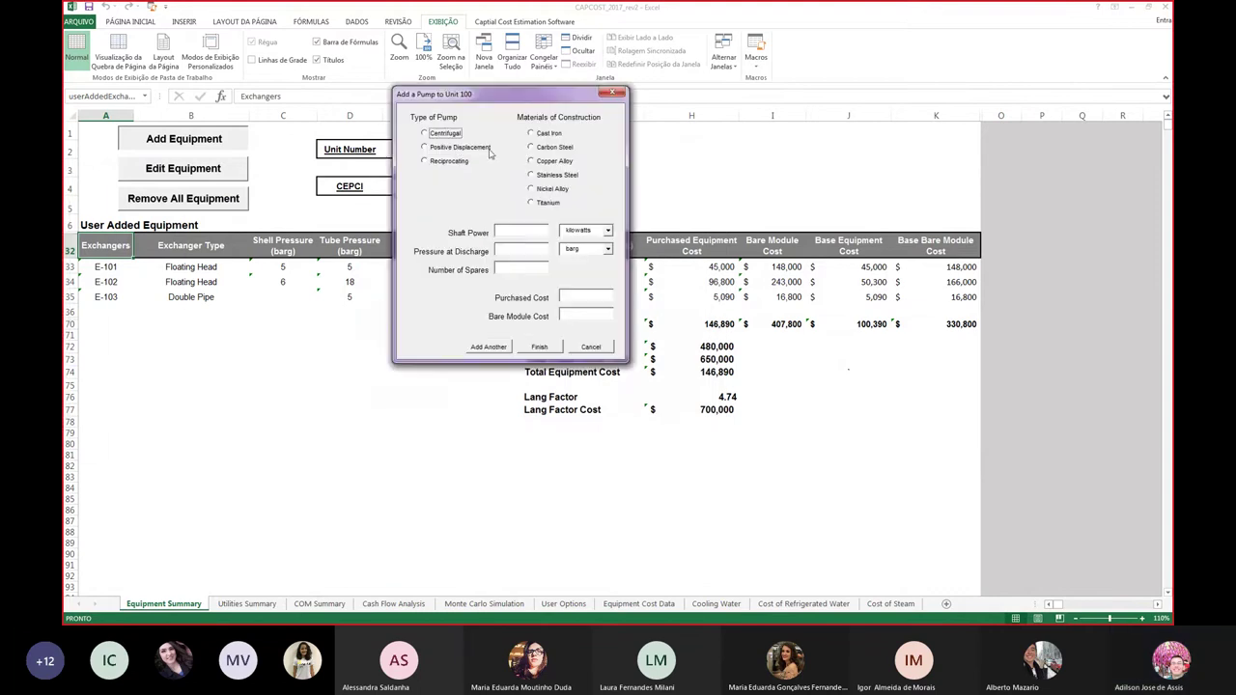
# - Specify the pump as Centrifugal, Carbon Steel, 5 kilowatts shaft power, 5 barg discharge pressure and 1 spare, and finish adding it
pyautogui.click(445, 136)
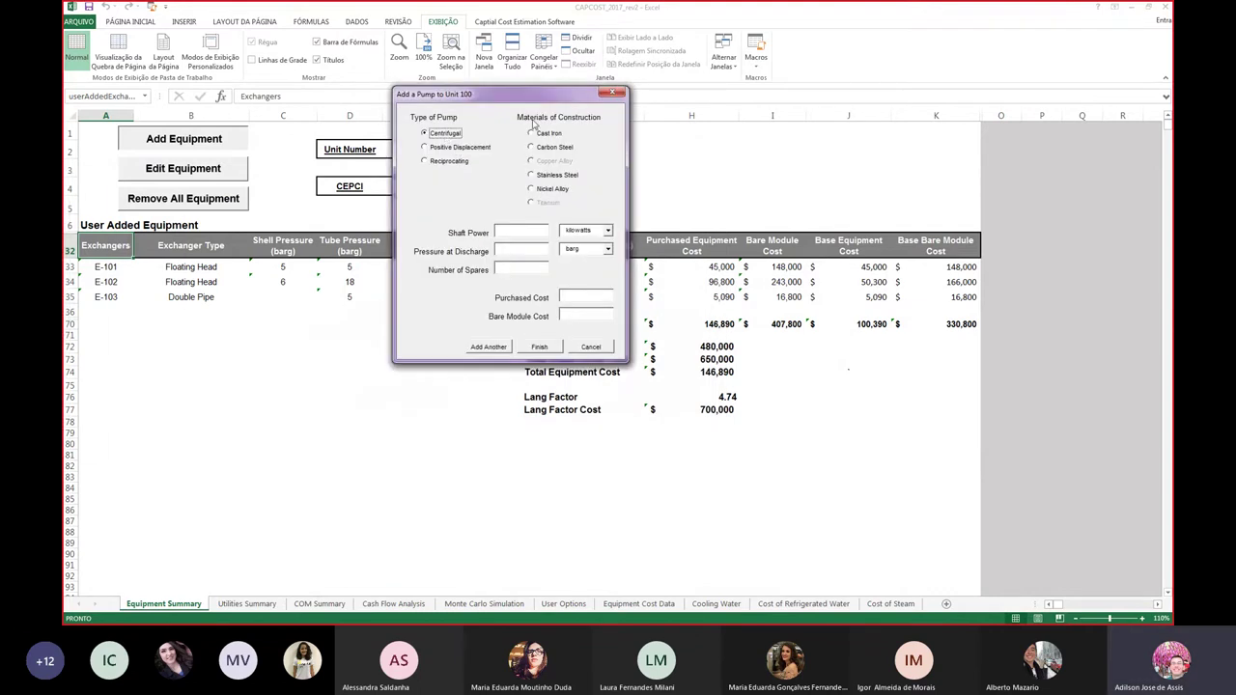
pyautogui.click(536, 151)
pyautogui.click(517, 231)
pyautogui.write('5')
pyautogui.click(503, 270)
pyautogui.press('BackSpace')
pyautogui.click(538, 346)
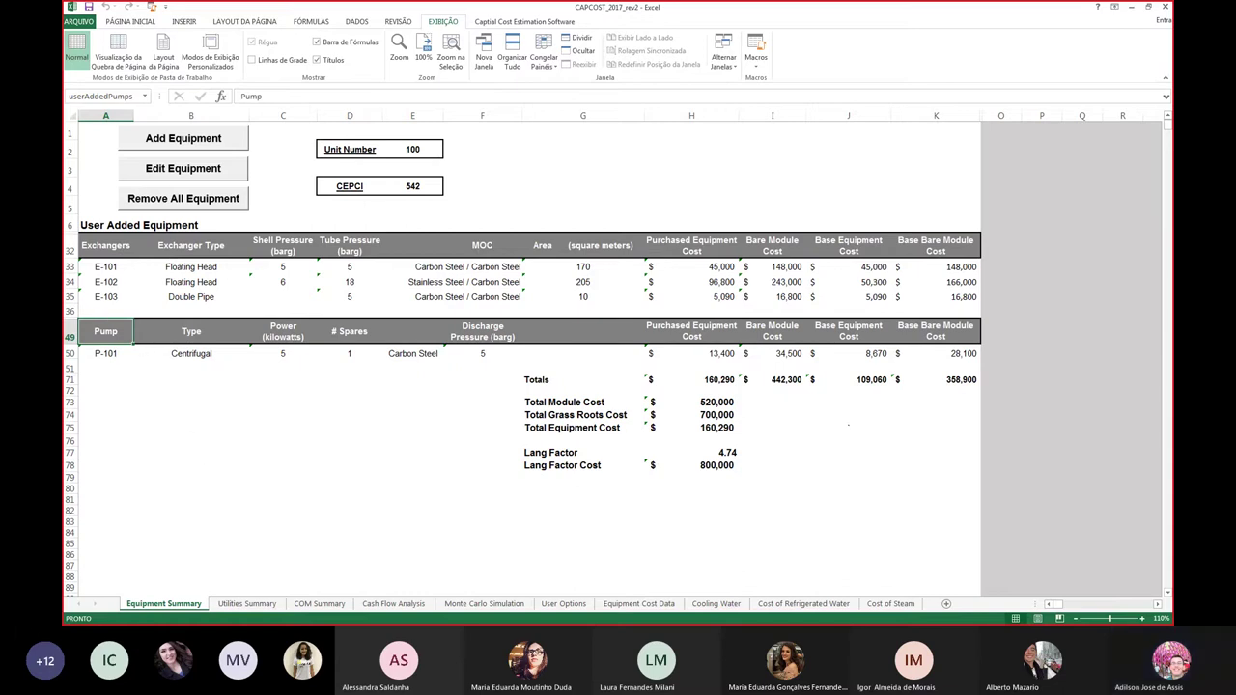
# - Check the T-101 aromatics column in the PDF table and start adding a tower to Unit 100 in CAPCOST
pyautogui.hotkey('alt', 'Tab')
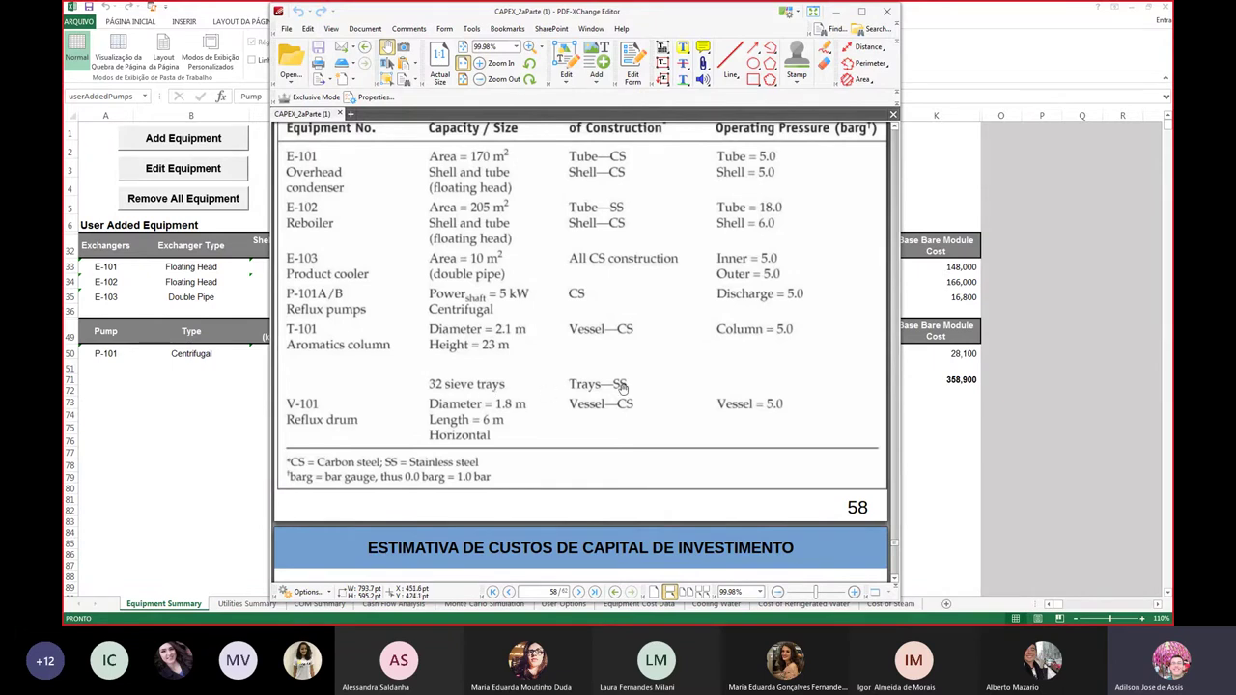
pyautogui.moveTo(582, 14); pyautogui.dragTo(0, 16)
pyautogui.click(194, 142)
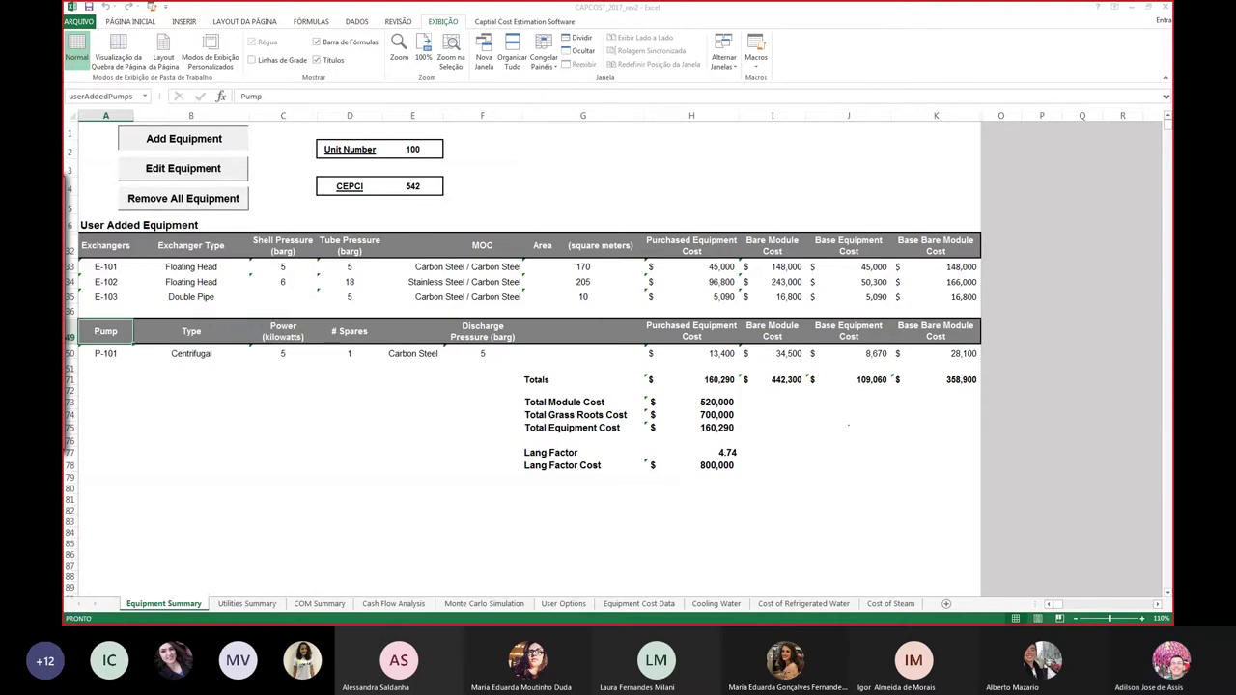
pyautogui.click(574, 223)
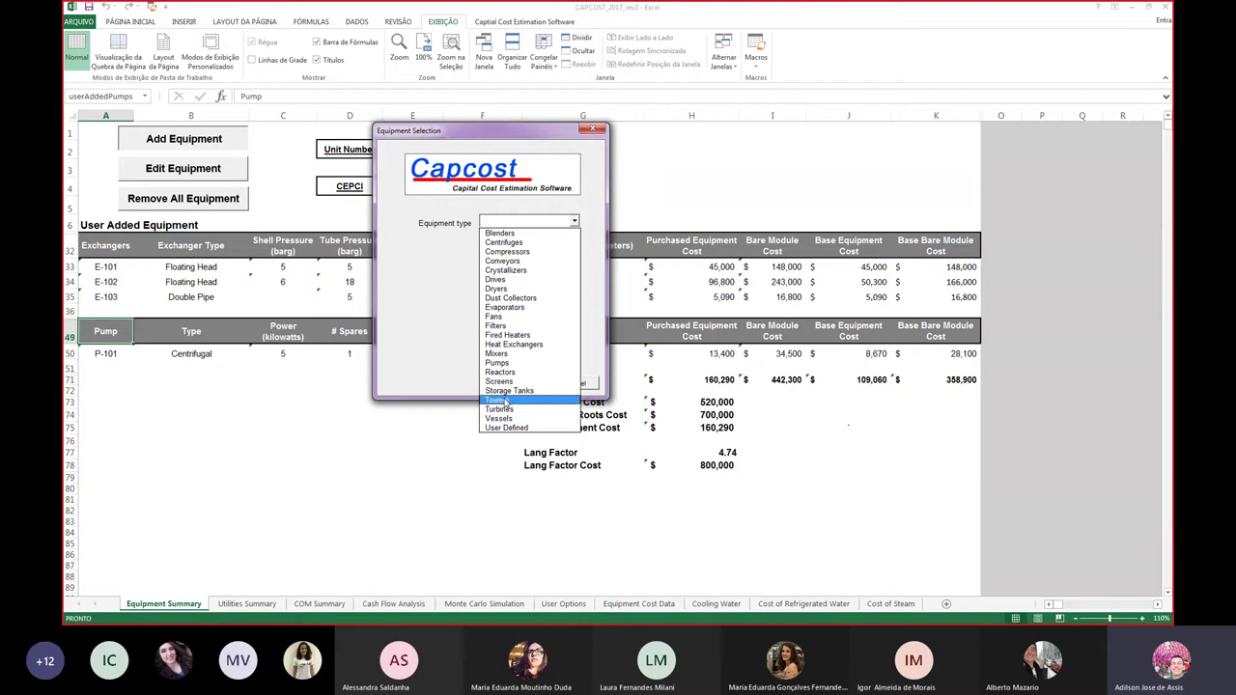
pyautogui.click(505, 400)
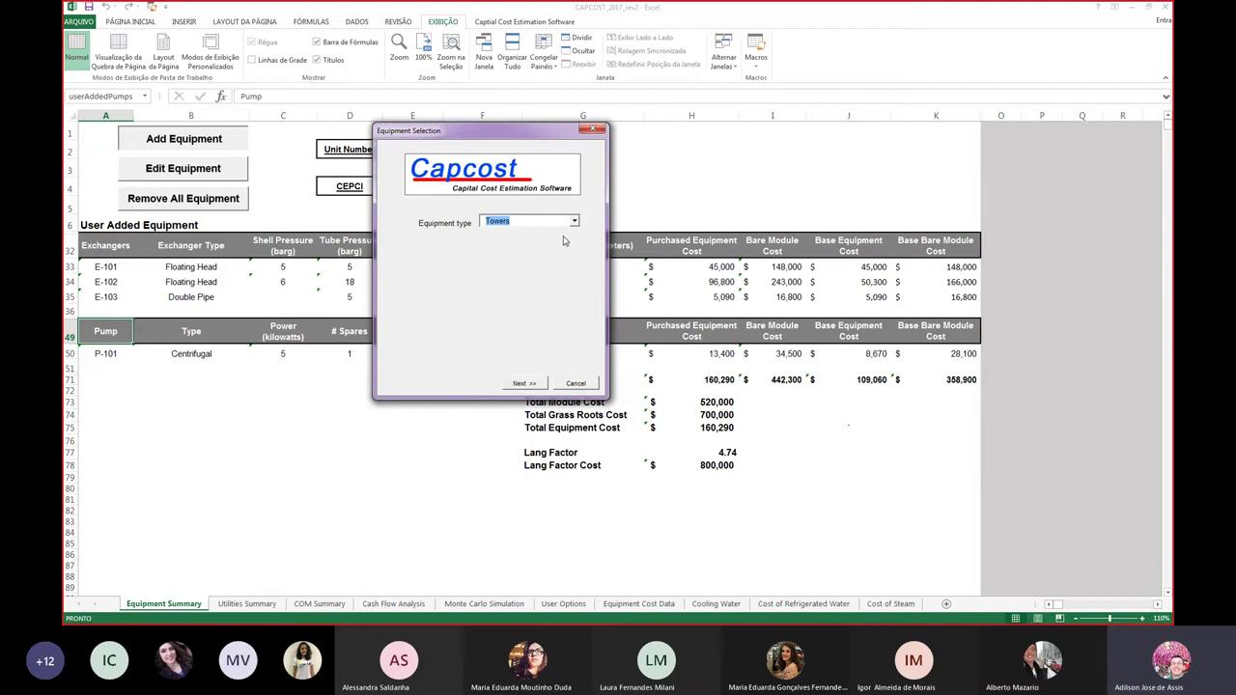
pyautogui.click(523, 384)
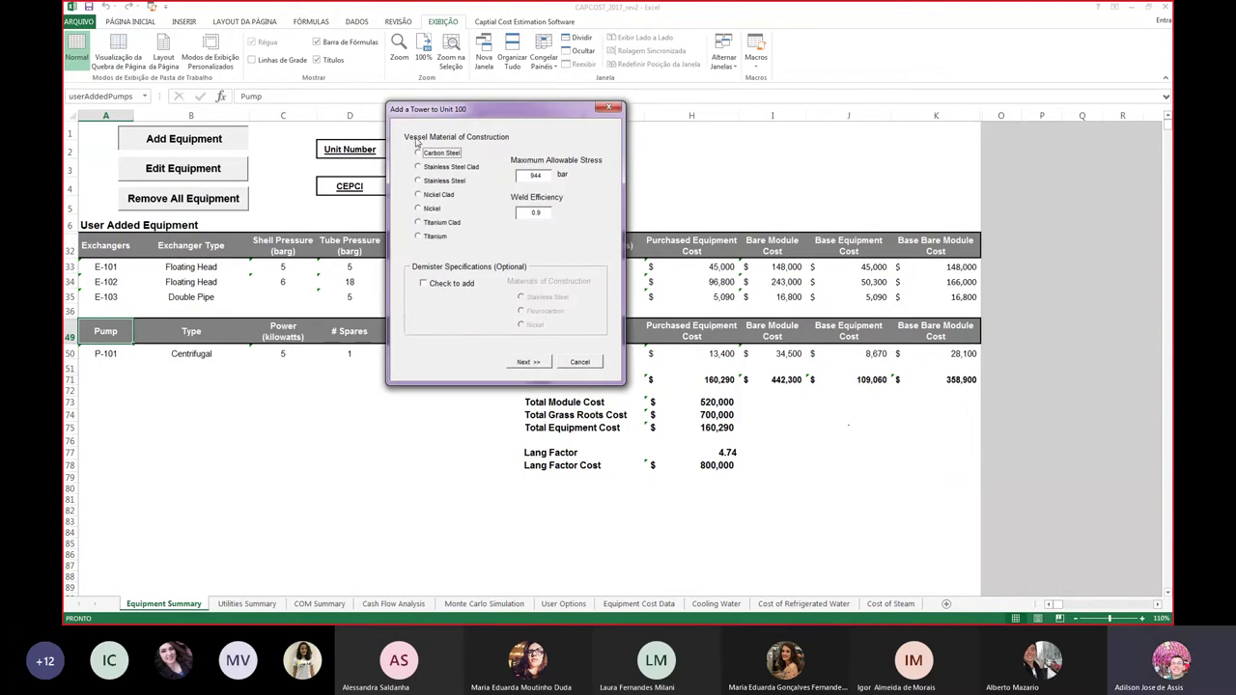
# - Choose Carbon Steel as the tower's vessel material, check it against the PDF table, and continue without a demister
pyautogui.click(423, 153)
pyautogui.hotkey('alt', 'Tab')
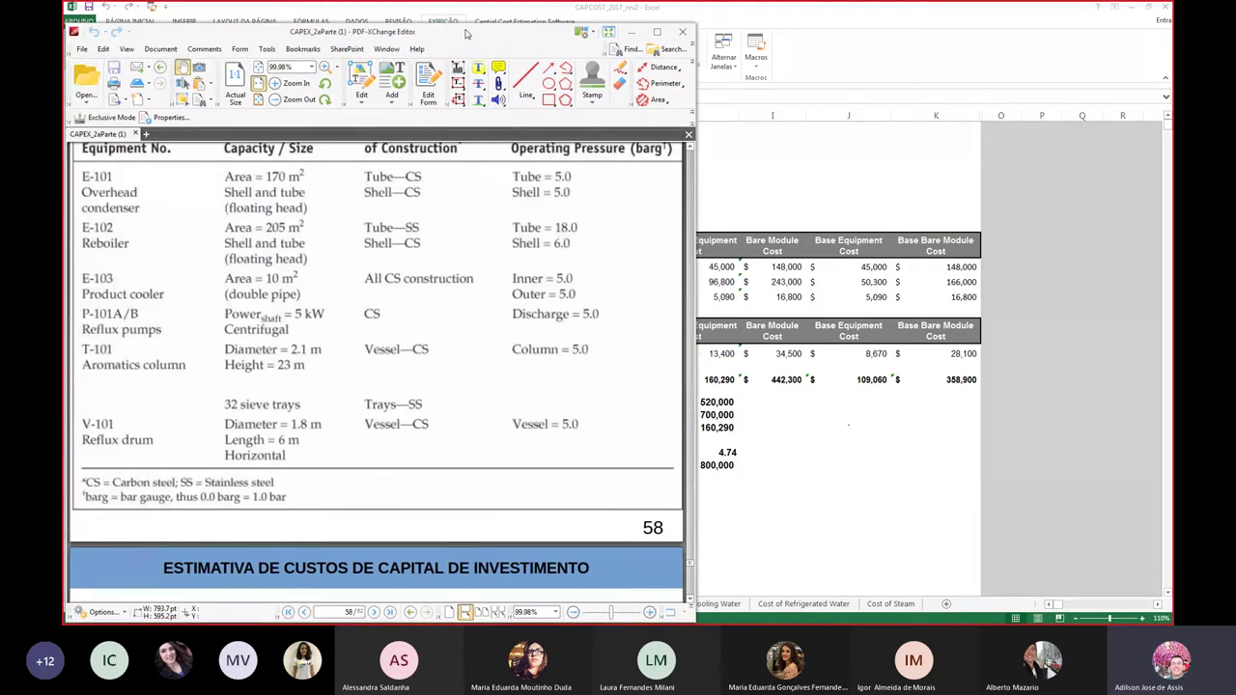
pyautogui.click(631, 32)
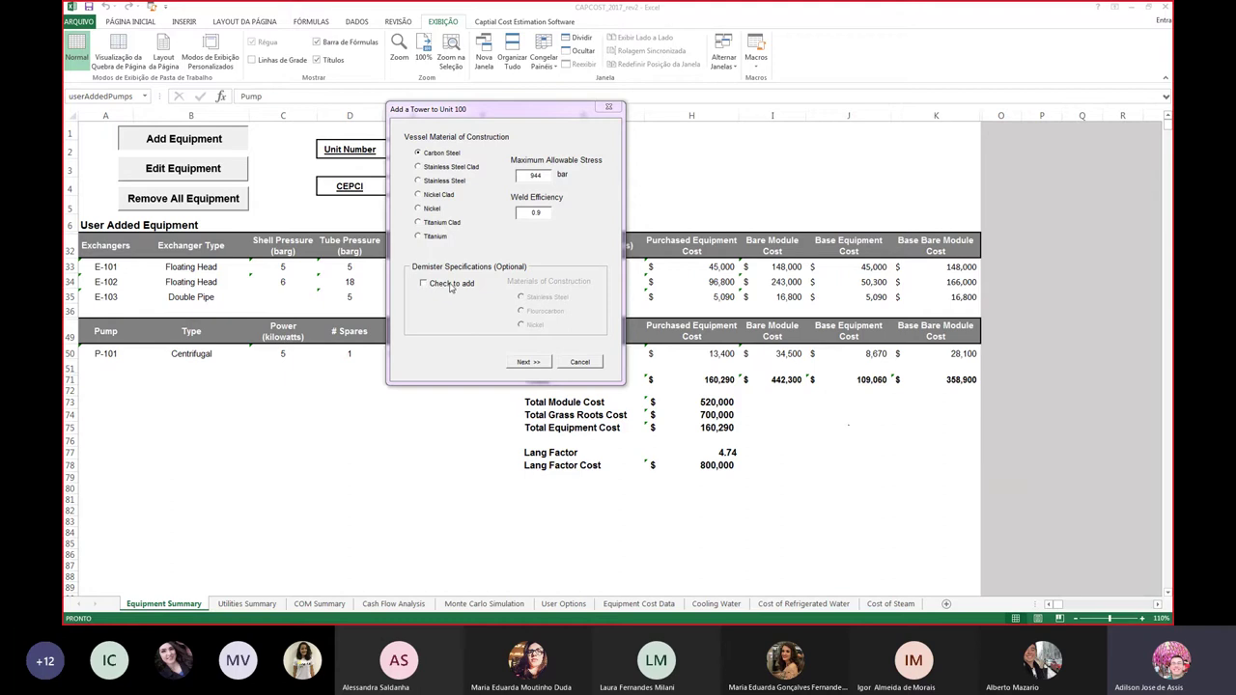
pyautogui.click(527, 363)
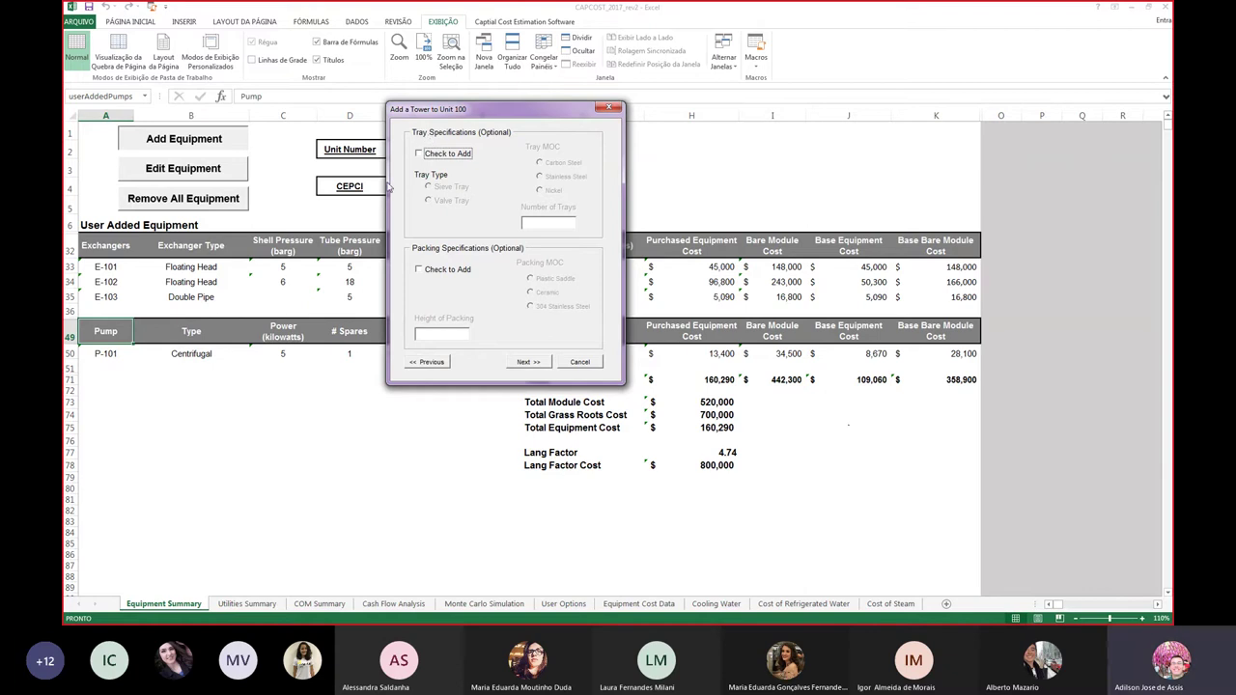
# - Add 32 sieve trays in Stainless Steel to the tower and continue to its dimensions
pyautogui.click(419, 154)
pyautogui.click(428, 188)
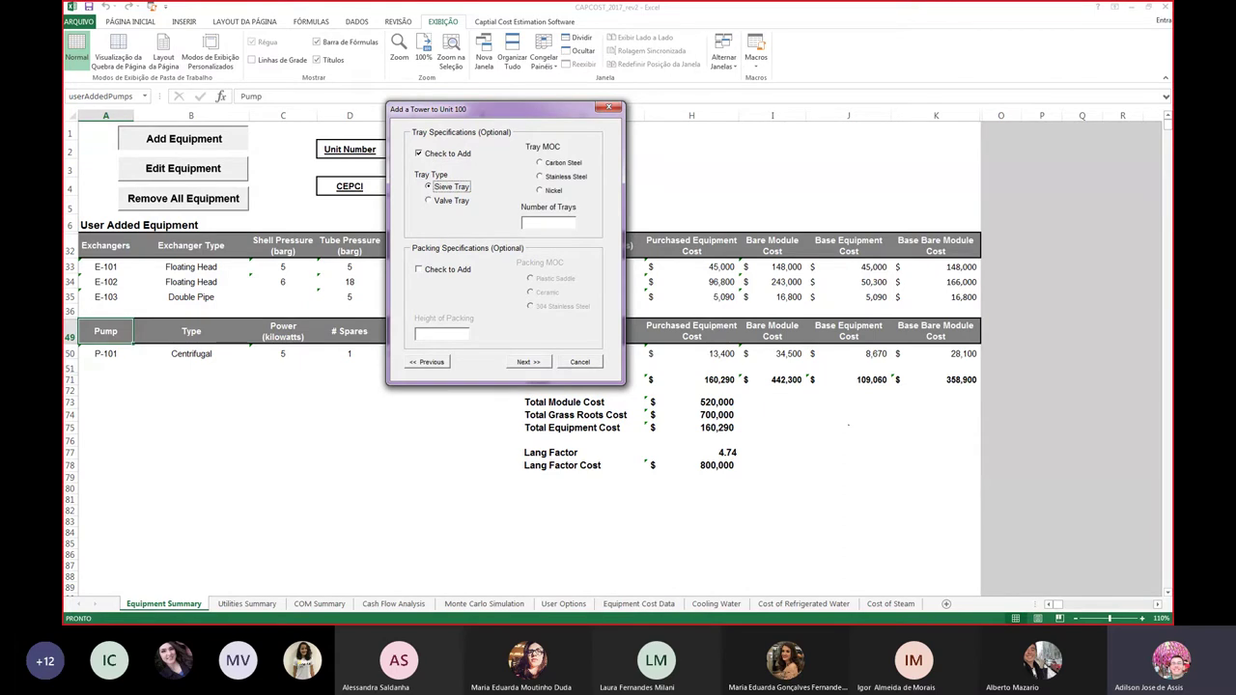
pyautogui.click(556, 178)
pyautogui.click(544, 221)
pyautogui.click(531, 362)
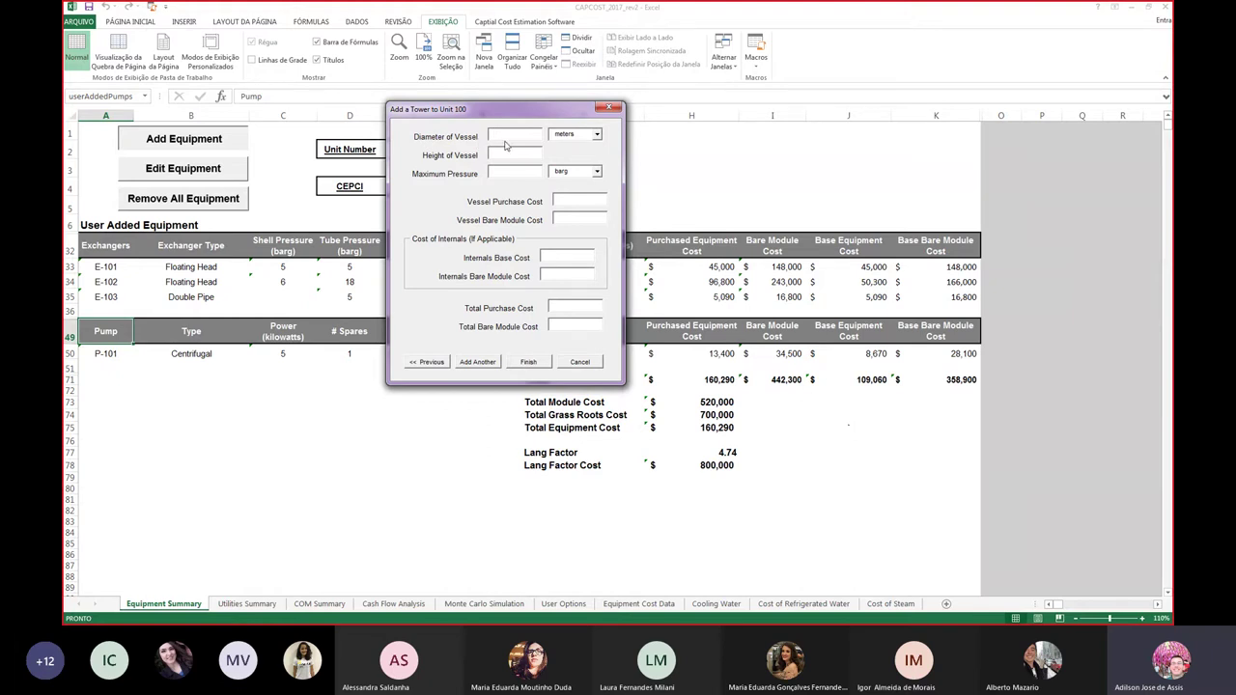
# - Set the tower's diameter to 2.1 meters, height to 23 meters and maximum pressure to 5 barg, and finish adding it
pyautogui.write('.1')
pyautogui.click(510, 155)
pyautogui.write('23')
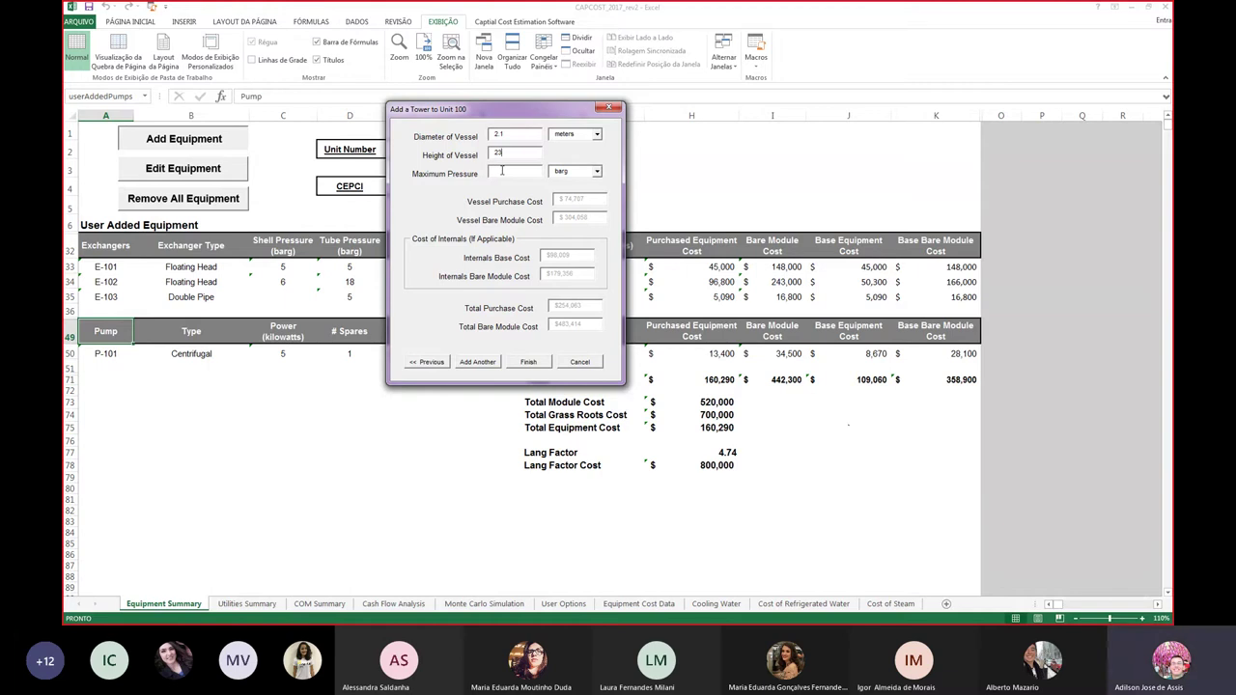
pyautogui.write('5')
pyautogui.click(528, 361)
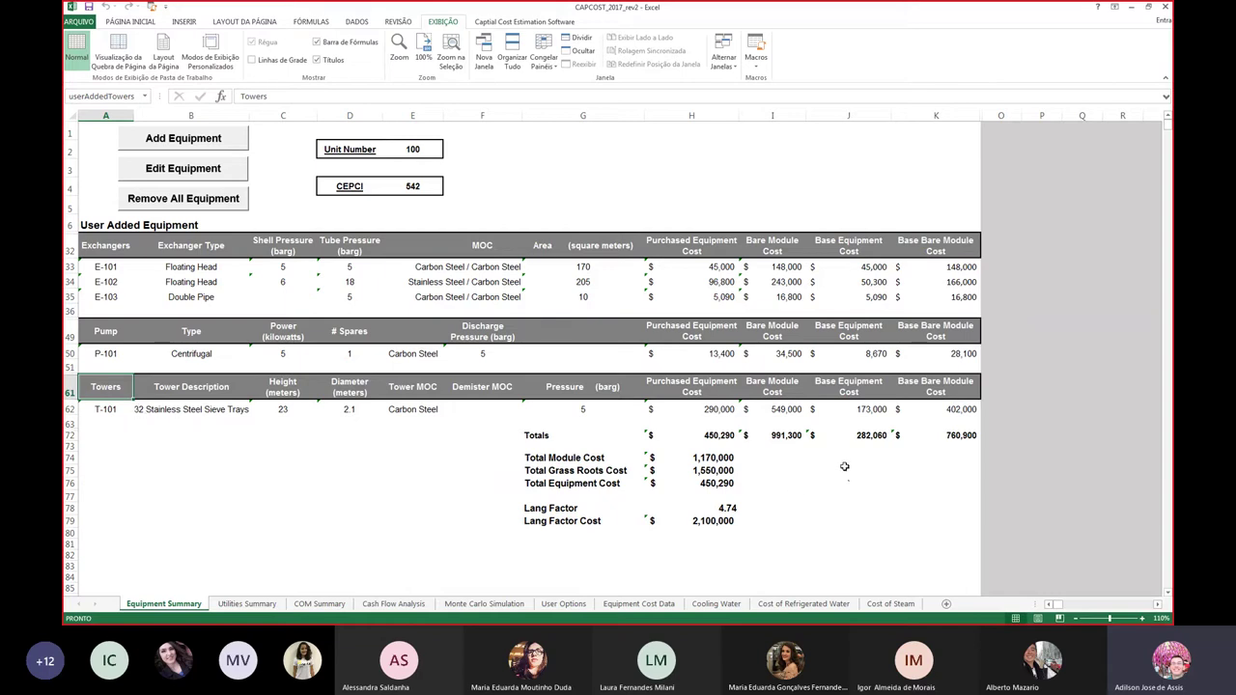
# - Check the V-101 reflux drum in the PDF table and start adding a vessel to Unit 100 in CAPCOST
pyautogui.hotkey('alt', 'Tab')
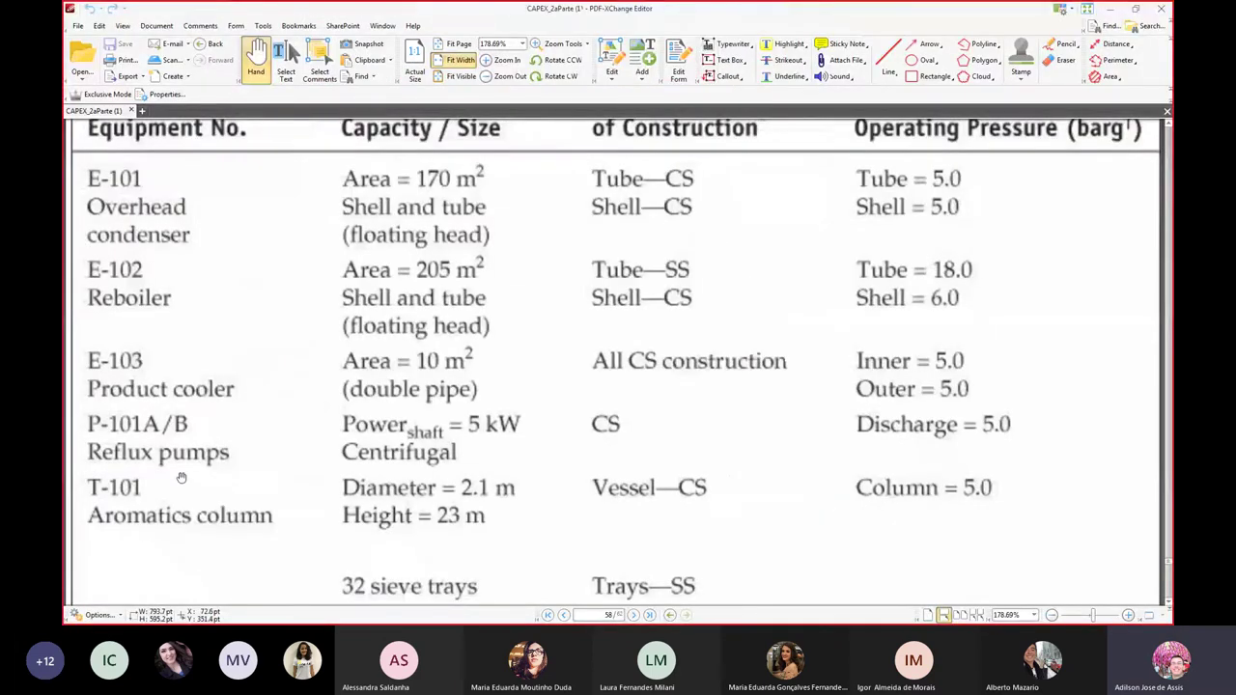
pyautogui.scroll(-4, 209, 441)
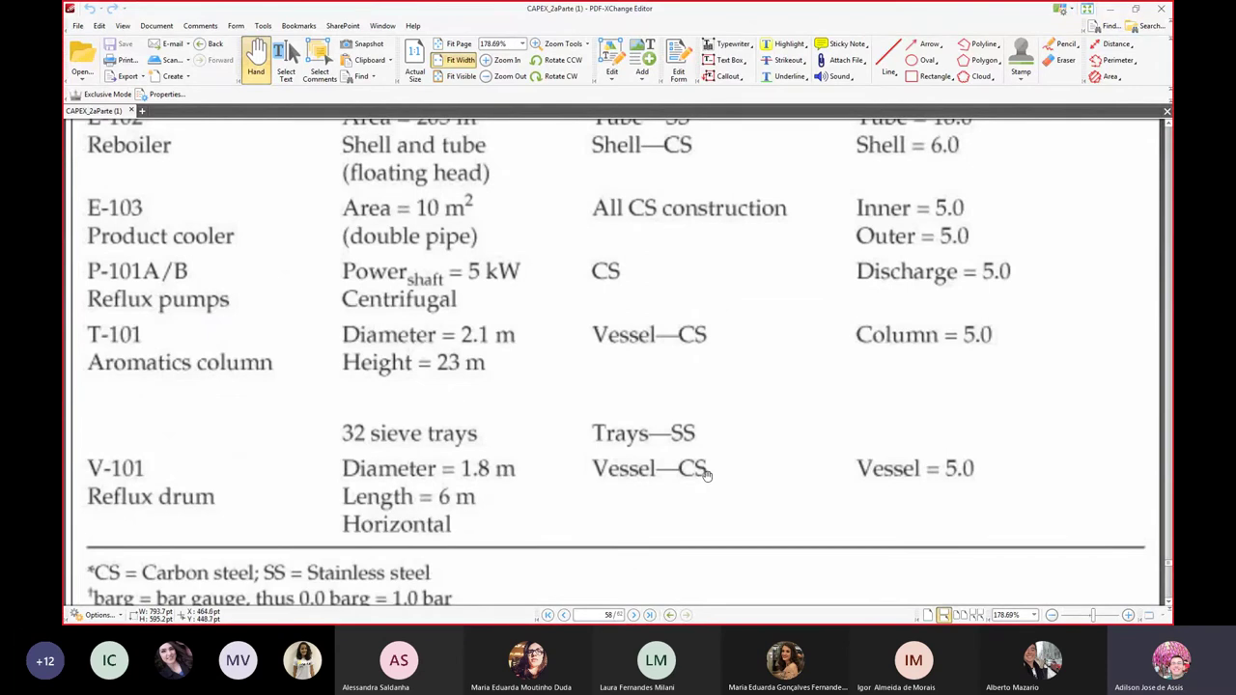
pyautogui.hotkey('alt', 'Tab')
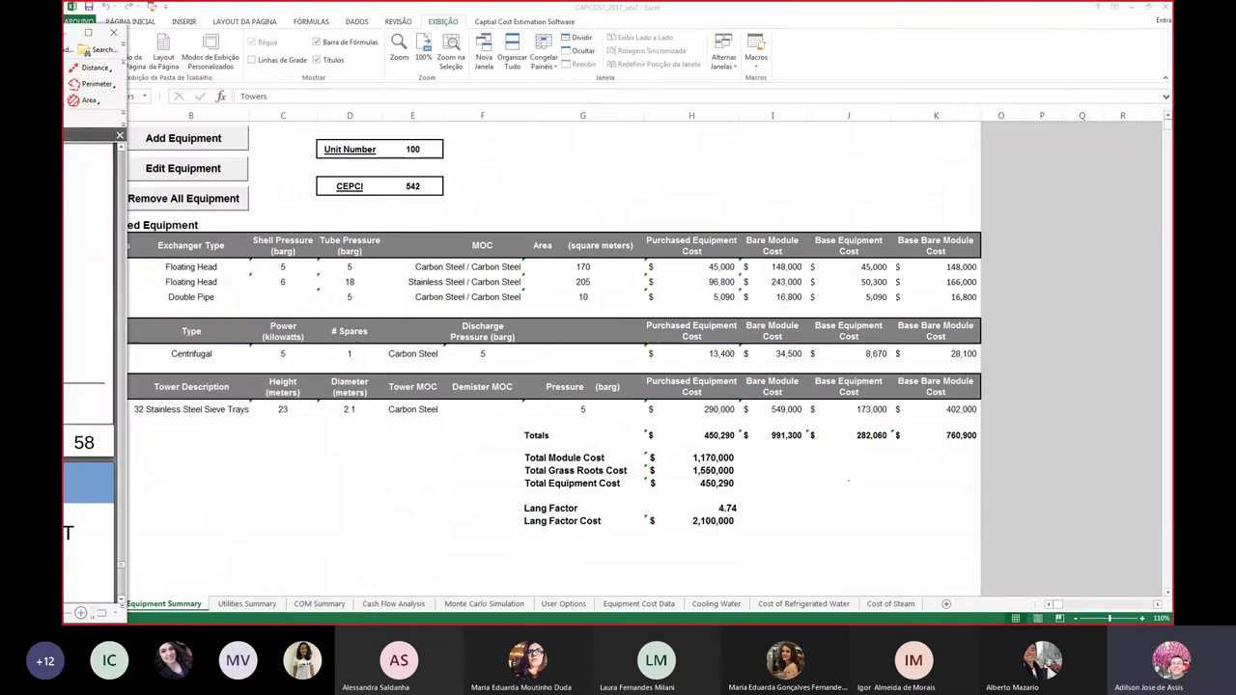
pyautogui.click(200, 140)
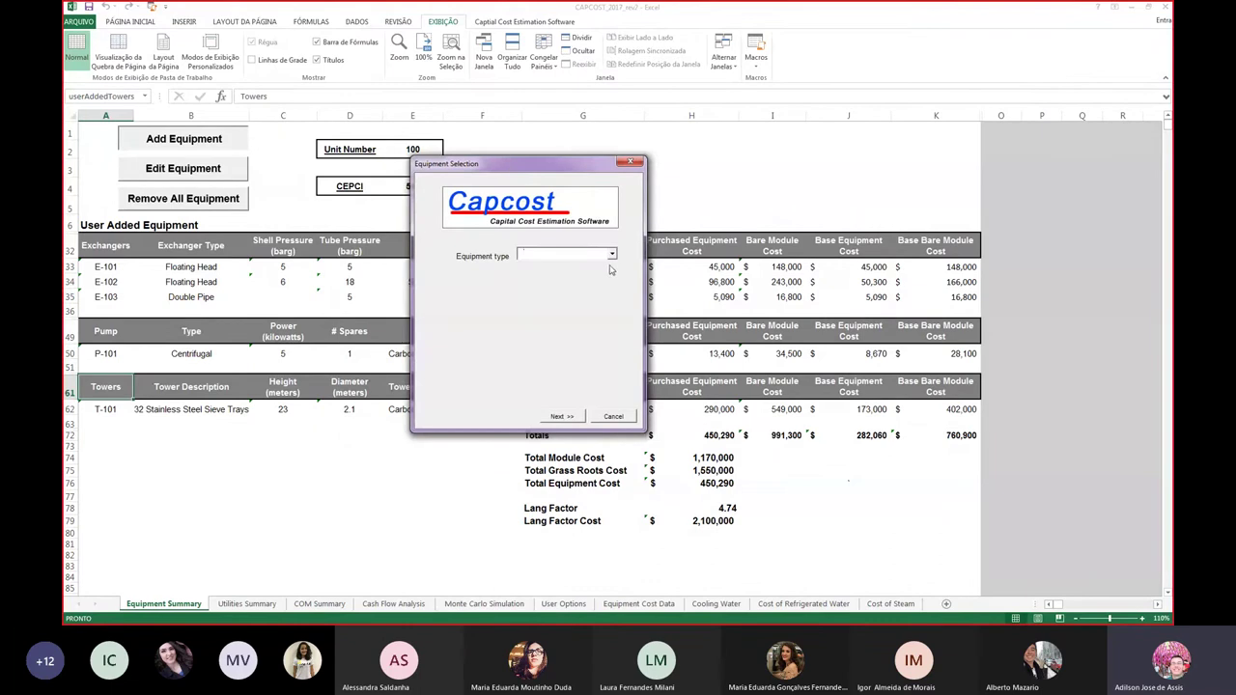
pyautogui.click(611, 256)
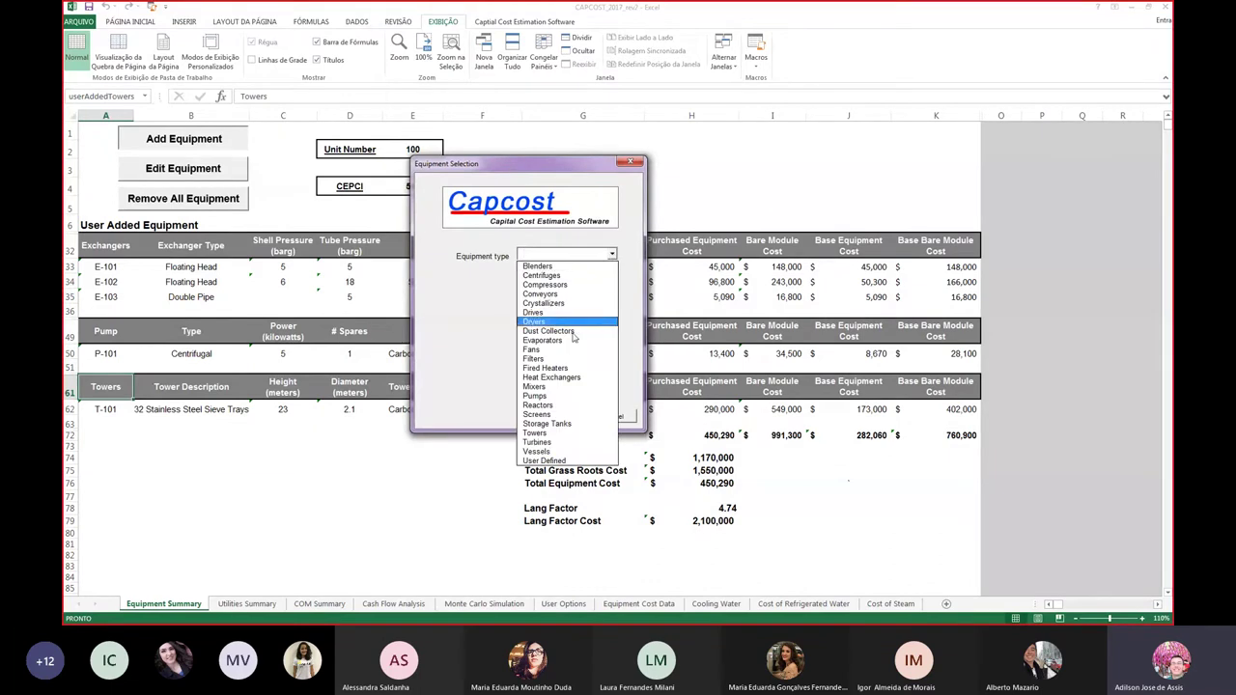
pyautogui.click(564, 456)
pyautogui.click(555, 417)
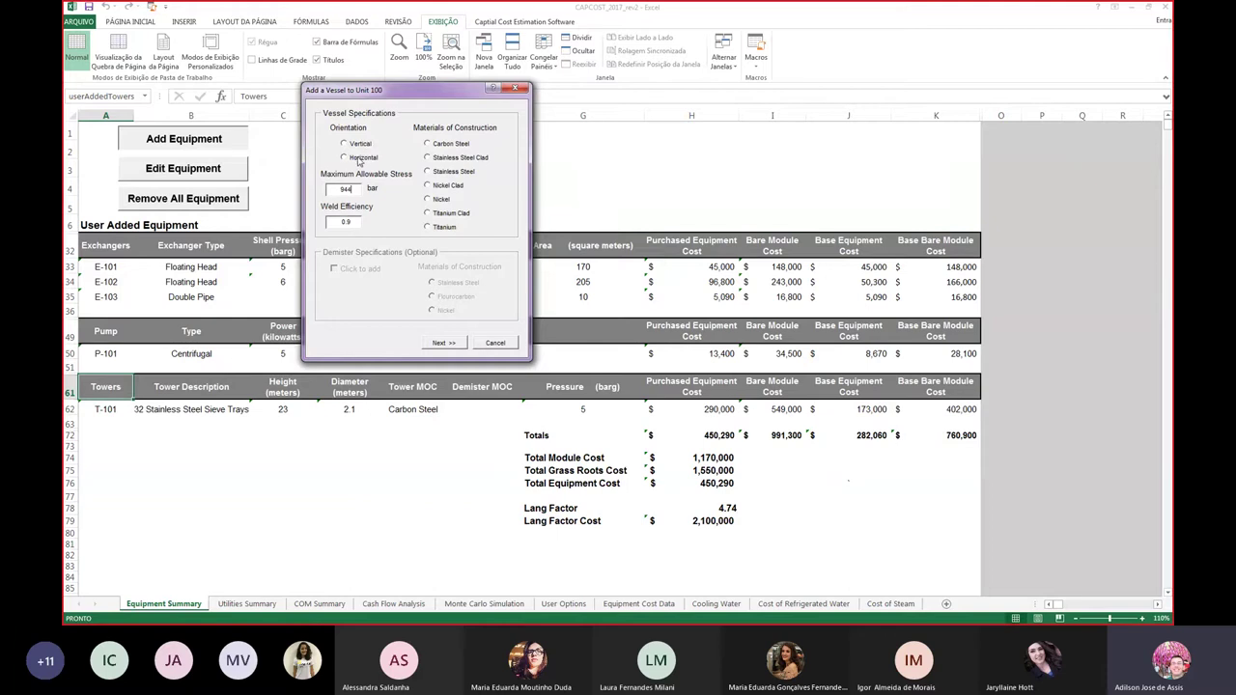
# - Specify the reflux drum as a Horizontal vessel in Carbon Steel, checking the PDF table, and continue to its dimensions
pyautogui.click(360, 158)
pyautogui.hotkey('alt', 'Tab')
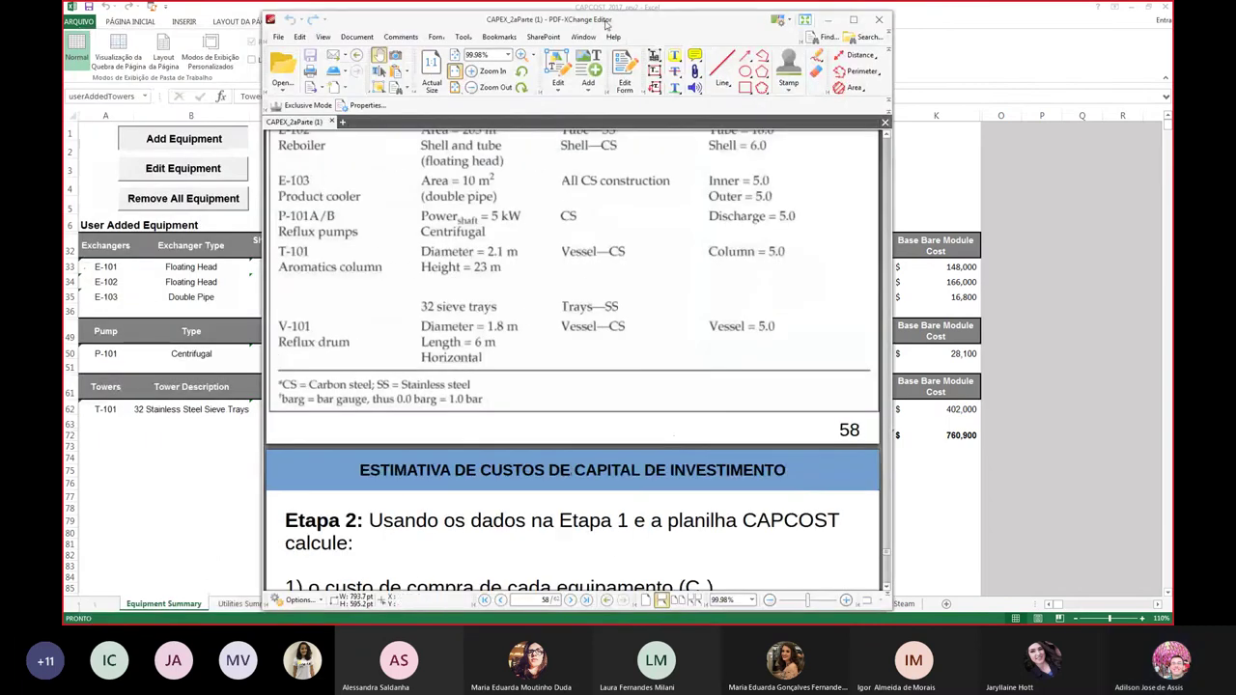
pyautogui.moveTo(577, 26); pyautogui.dragTo(152, 26)
pyautogui.hotkey('alt', 'Tab')
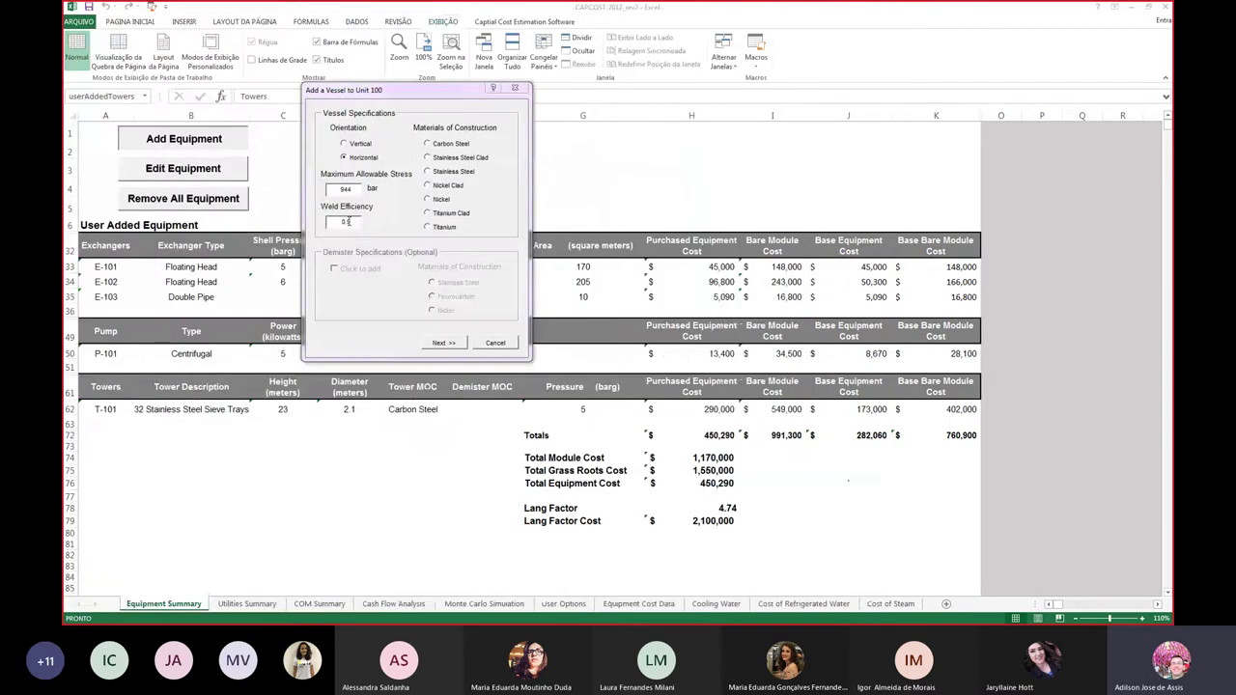
pyautogui.click(439, 148)
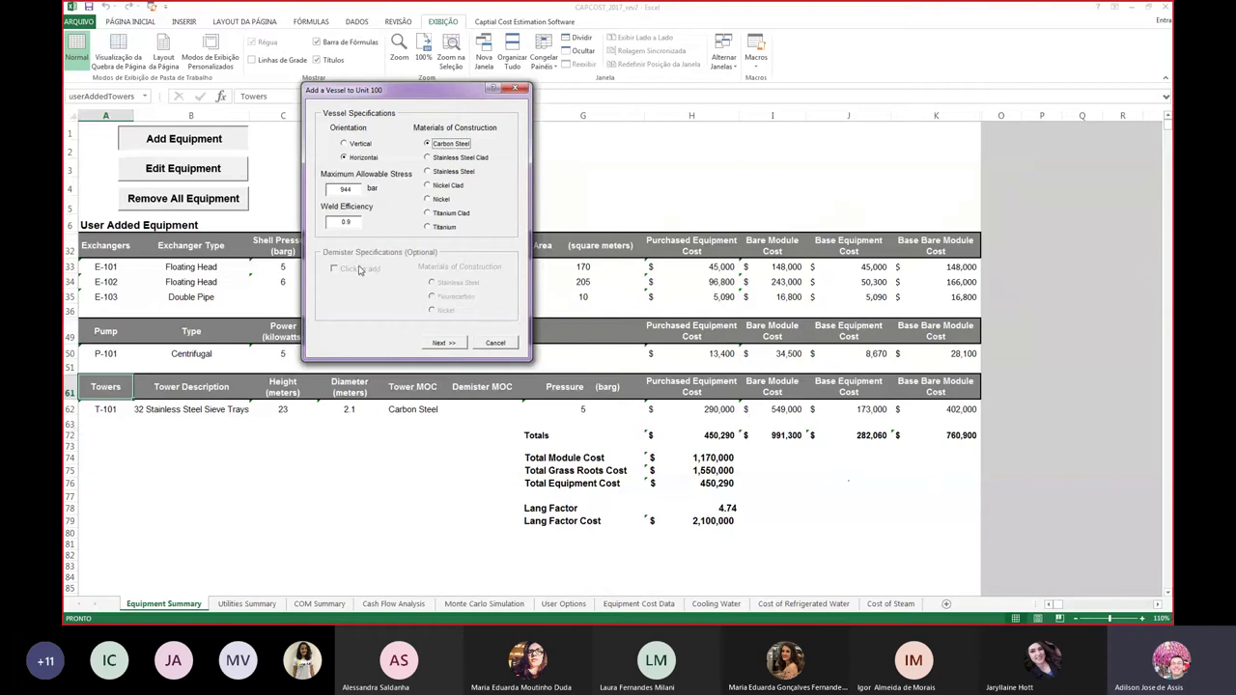
pyautogui.click(359, 147)
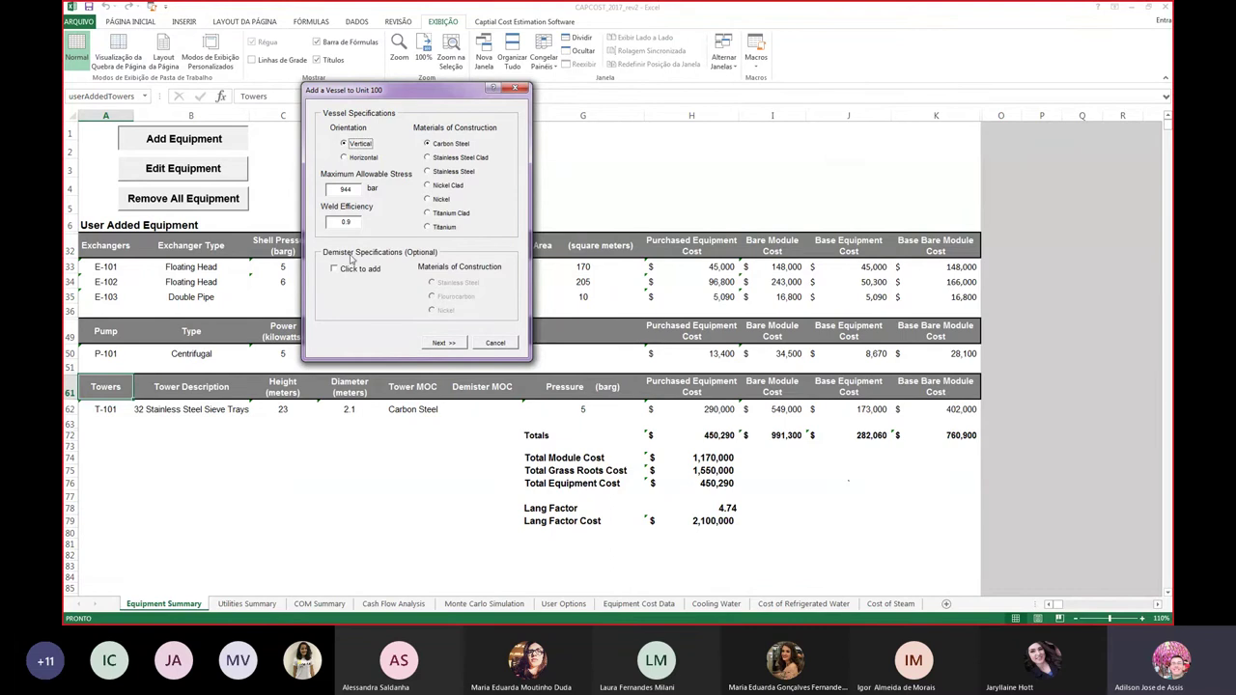
pyautogui.click(361, 158)
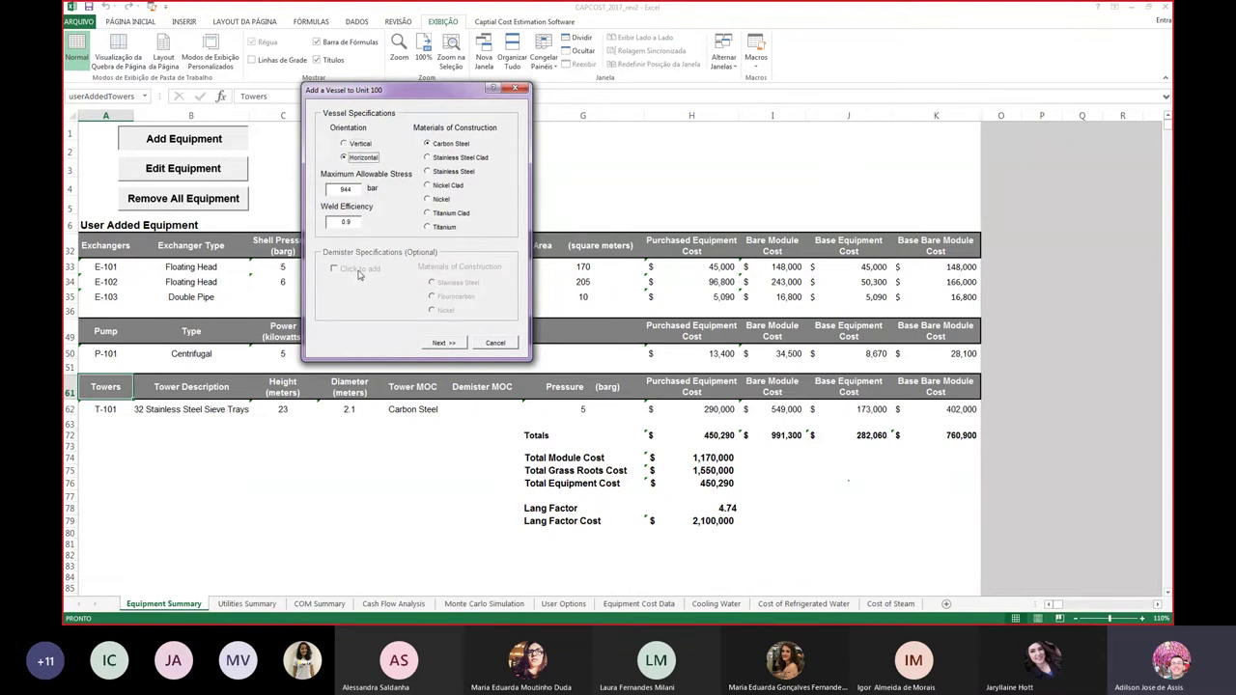
pyautogui.click(445, 343)
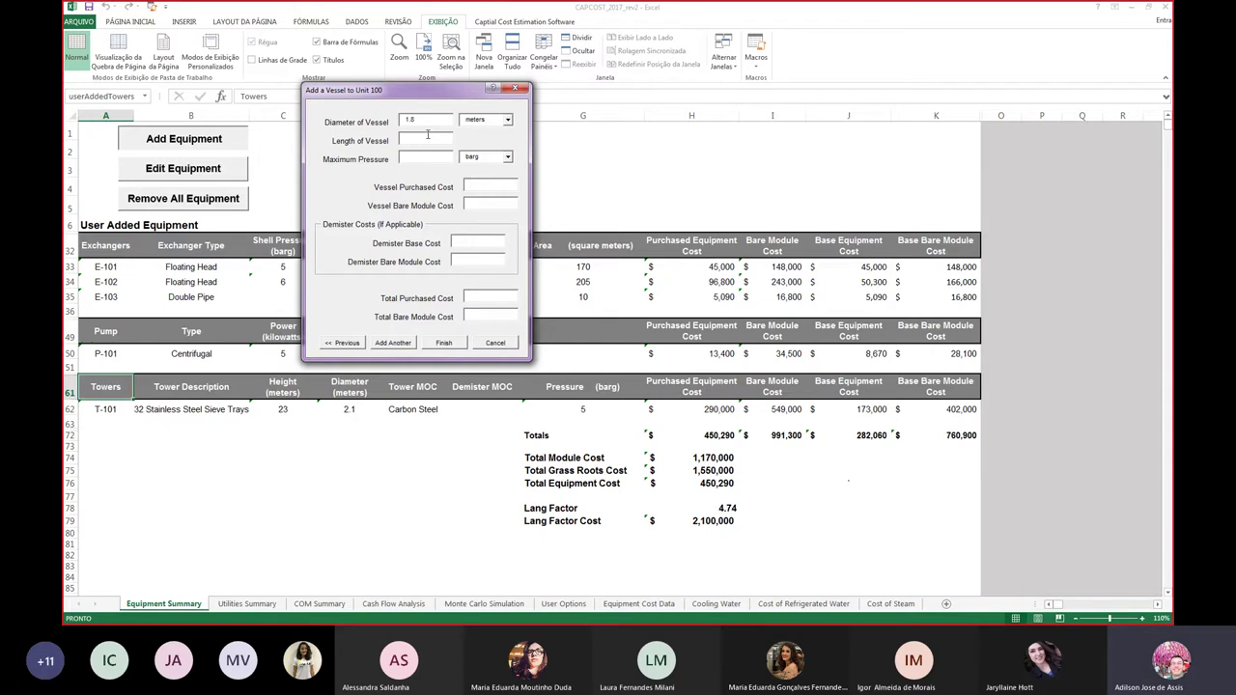
# - Set the drum's diameter to 1.8 meters, length to 6 meters and maximum pressure to 5 barg, and finish adding it
pyautogui.write('6')
pyautogui.click(418, 158)
pyautogui.write('5')
pyautogui.click(444, 343)
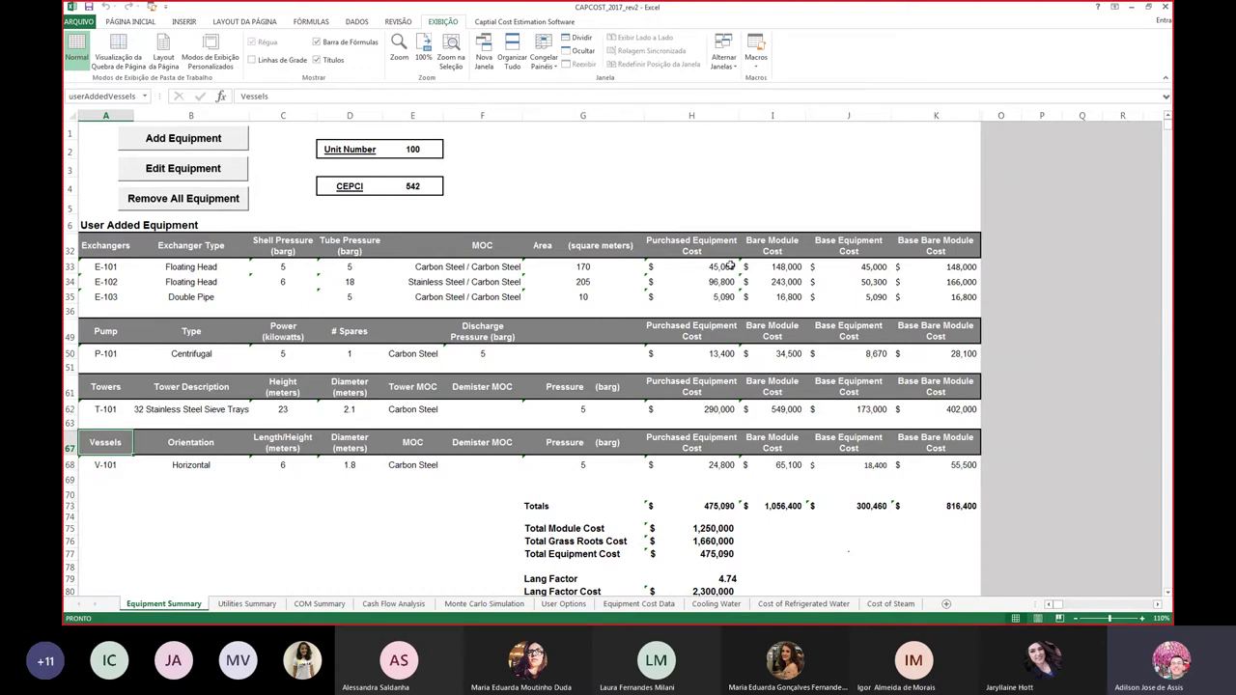
# - Examine the formulas behind the purchased equipment total, the Total Module Cost and the Total Grass Roots Cost
pyautogui.click(719, 506)
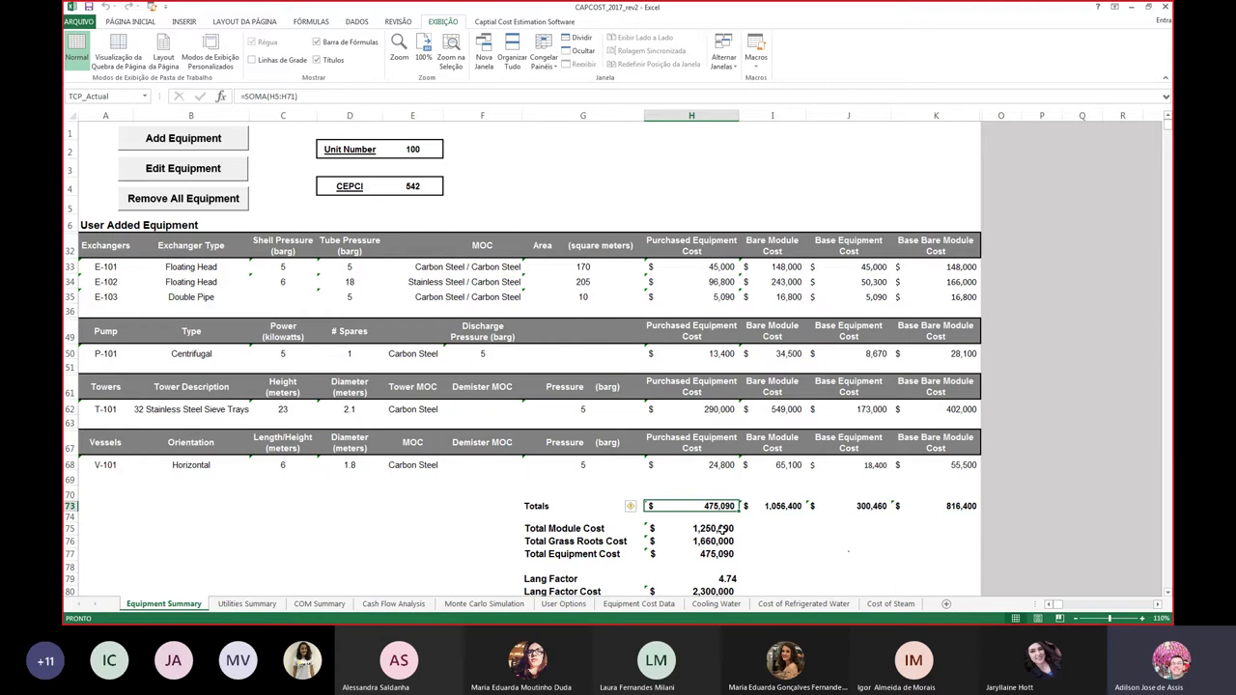
pyautogui.click(722, 529)
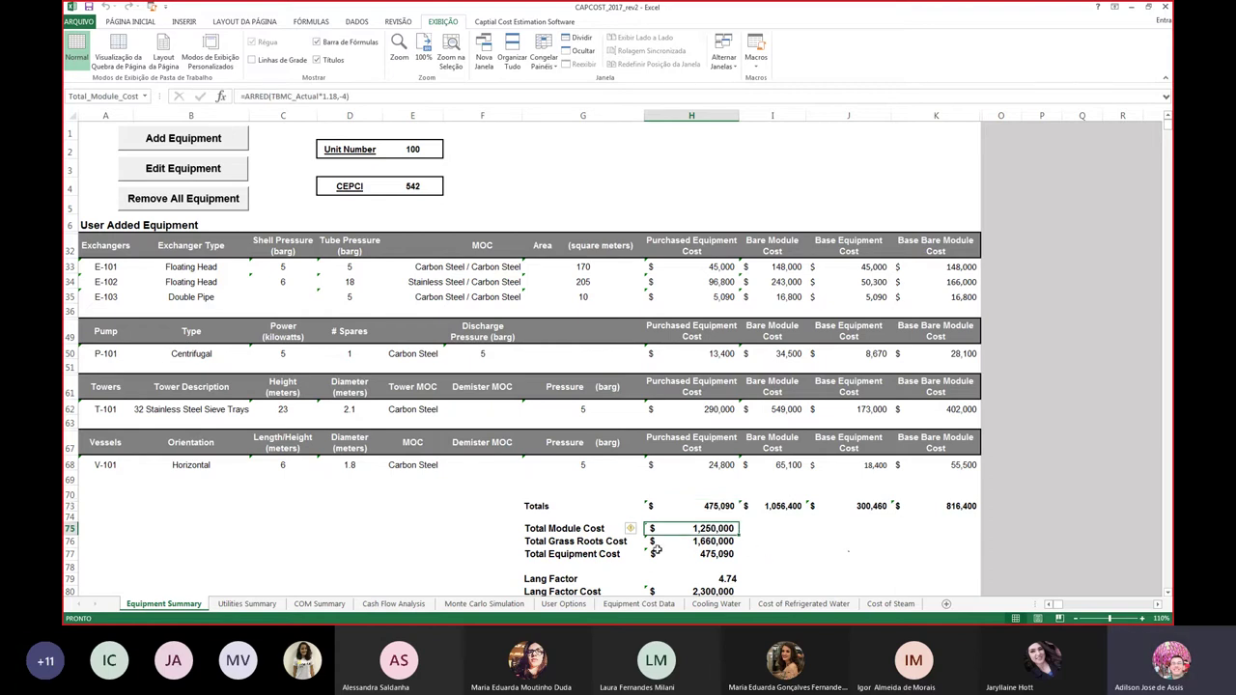
pyautogui.click(713, 542)
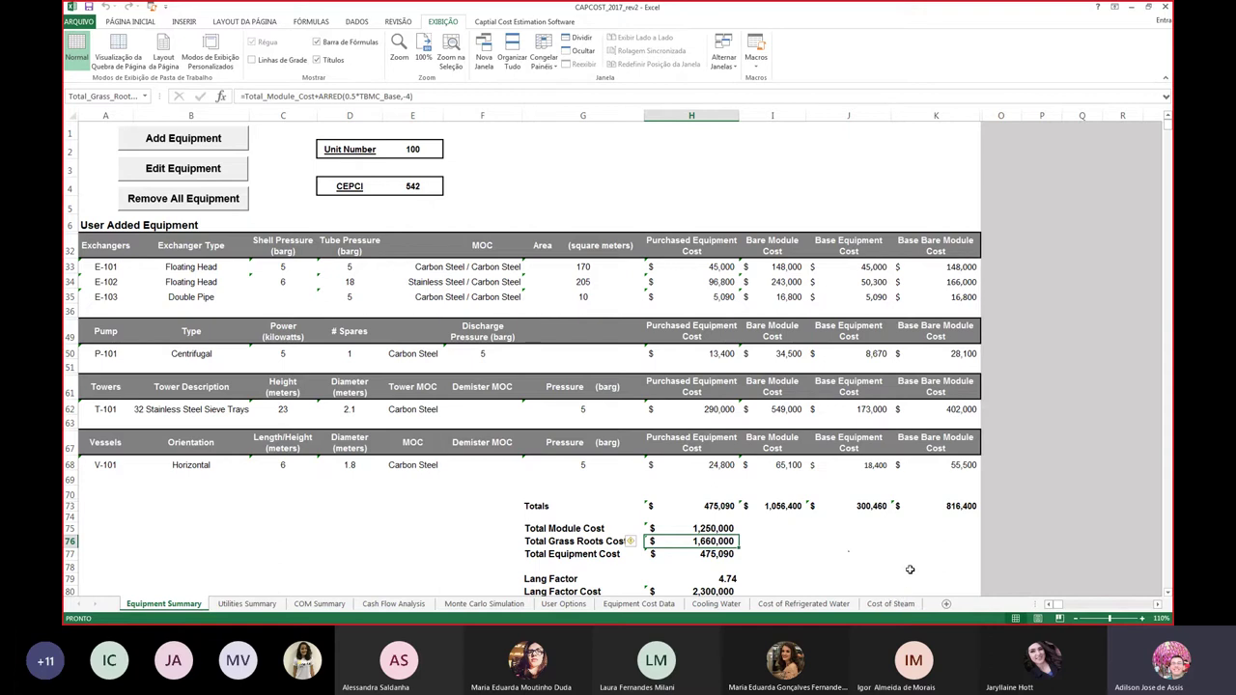
# - Compare the formulas behind the purchased equipment total, Total Grass Roots Cost, Lang Factor Cost and Total Module Cost
pyautogui.click(716, 554)
pyautogui.click(727, 506)
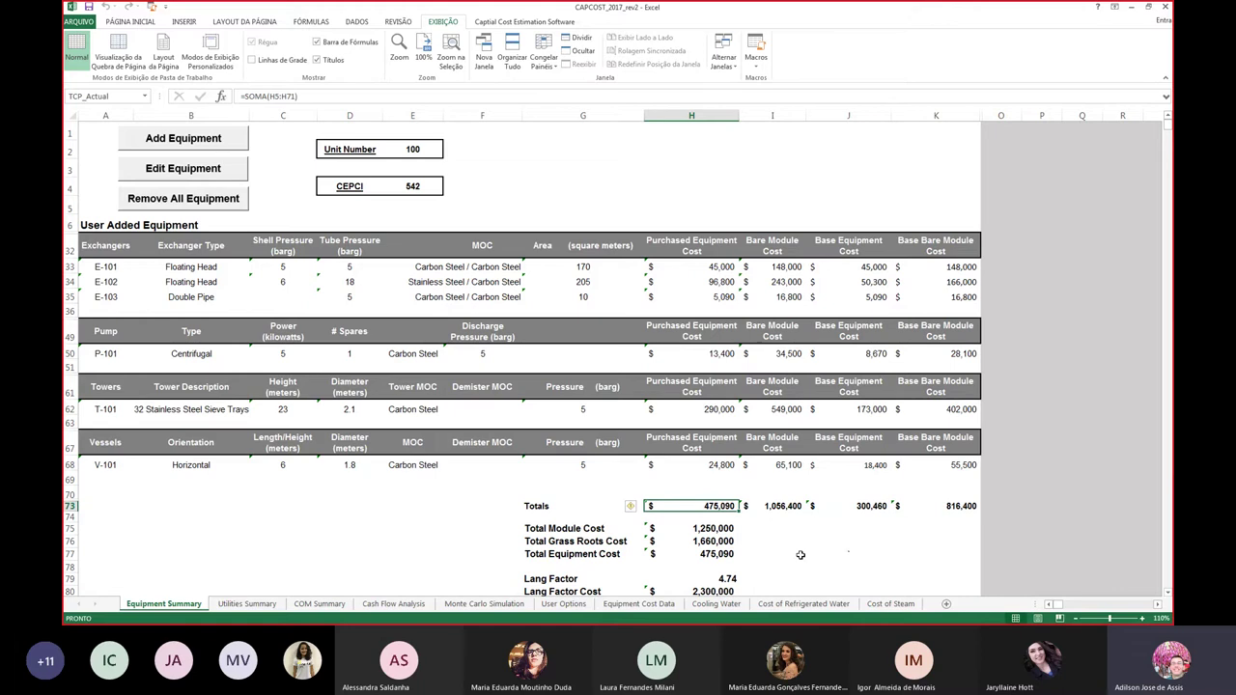
pyautogui.click(708, 543)
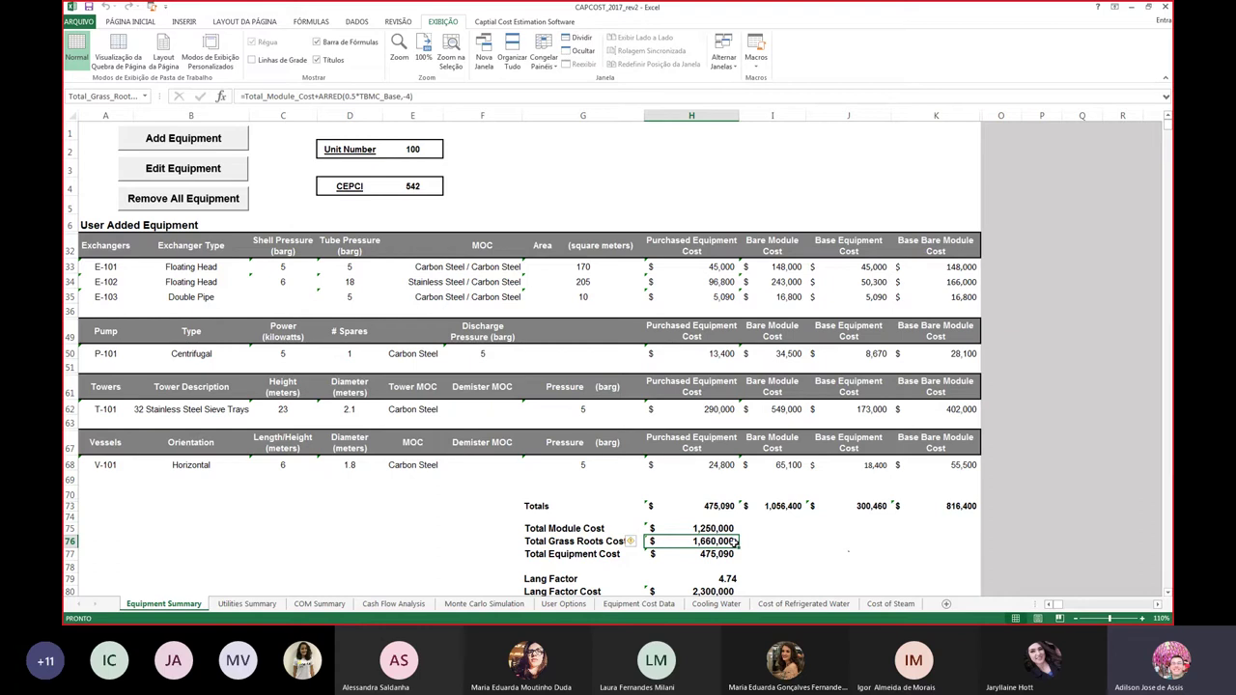
pyautogui.click(711, 591)
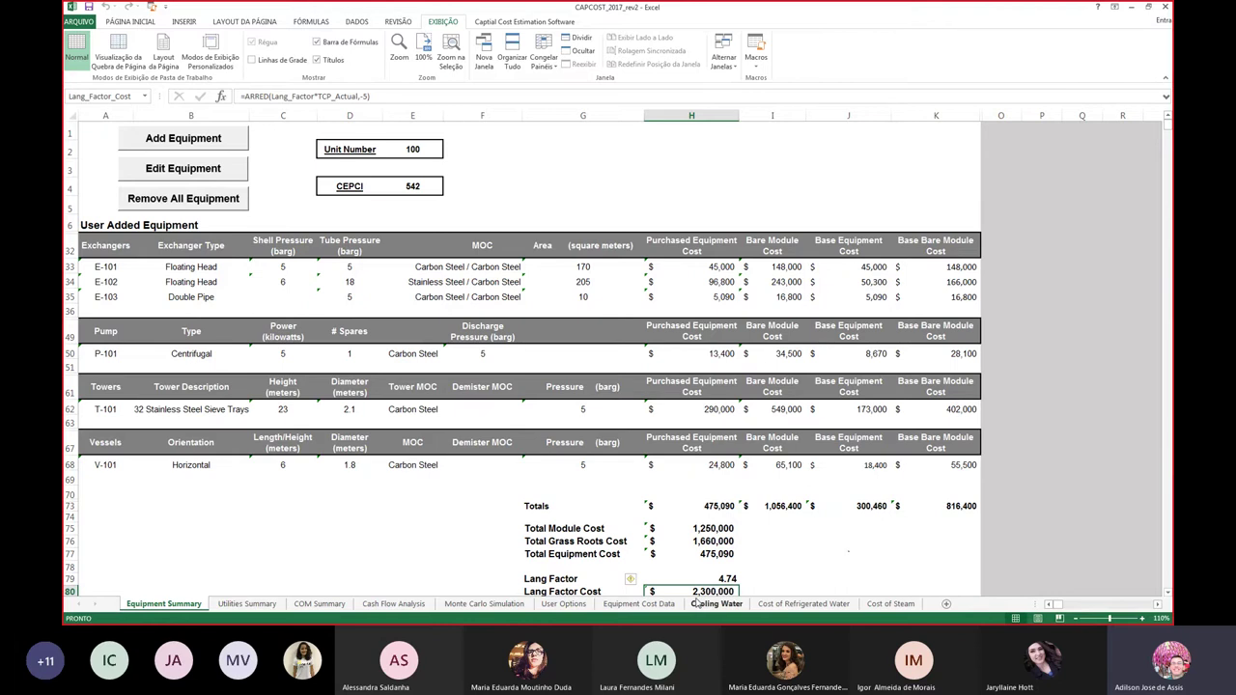
pyautogui.click(712, 542)
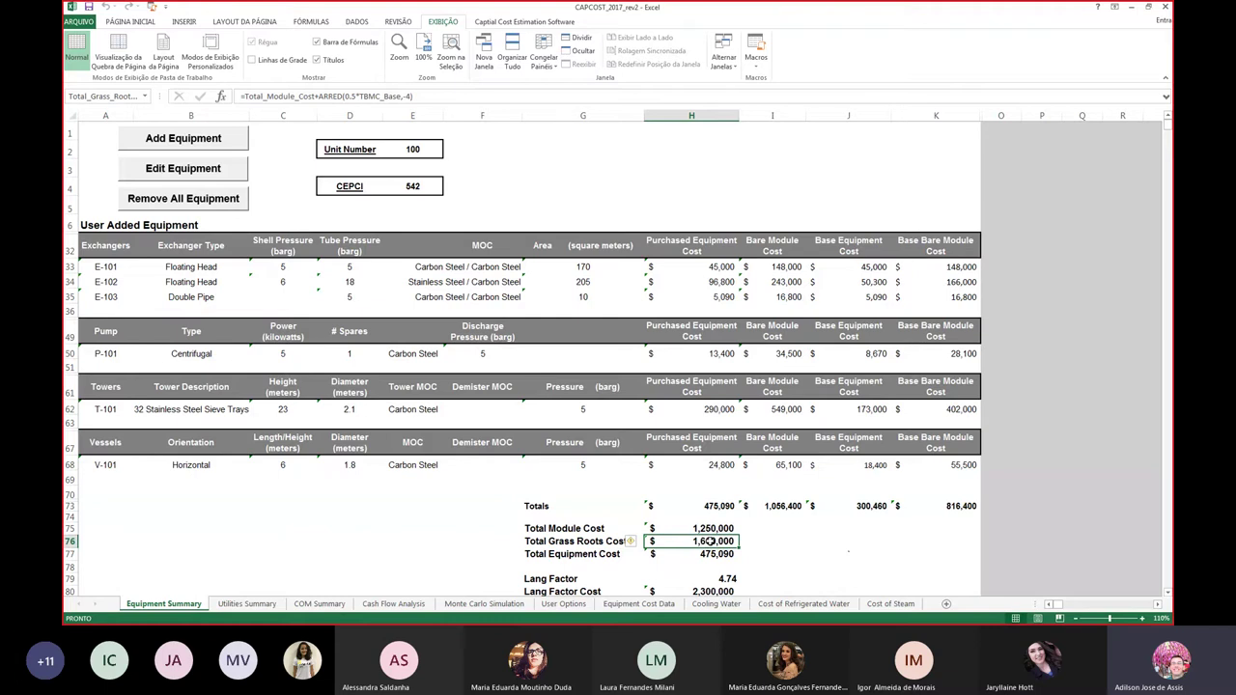
pyautogui.click(725, 591)
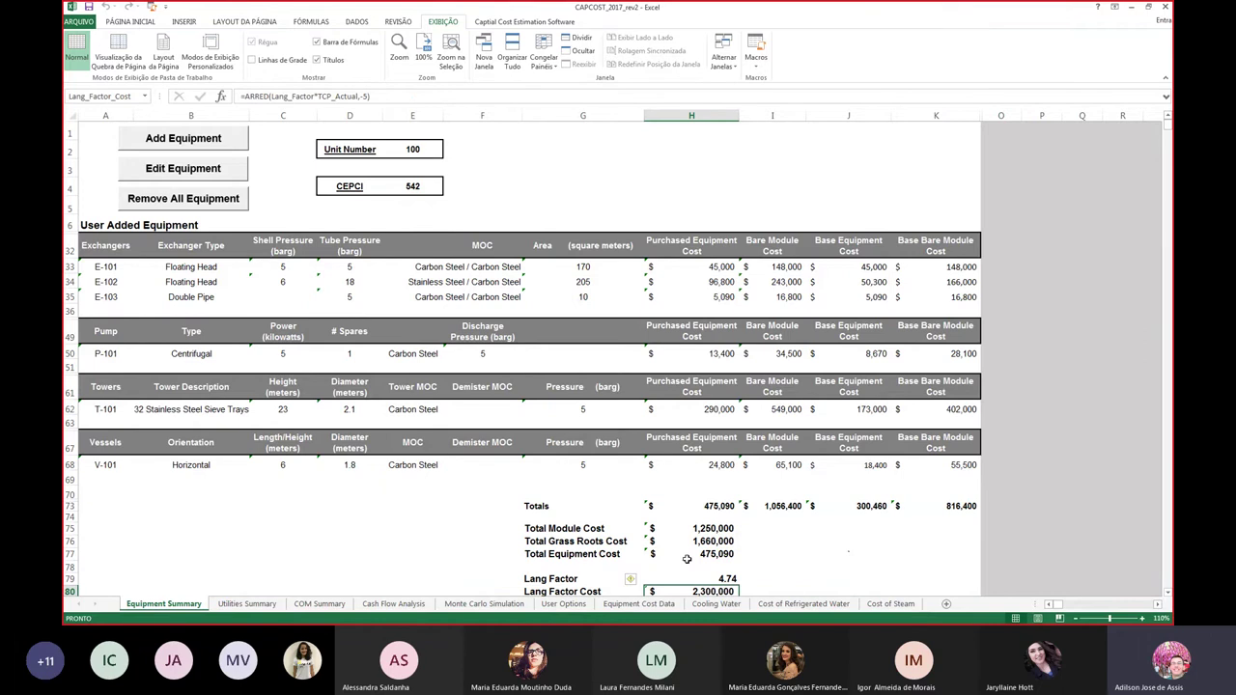
pyautogui.click(712, 541)
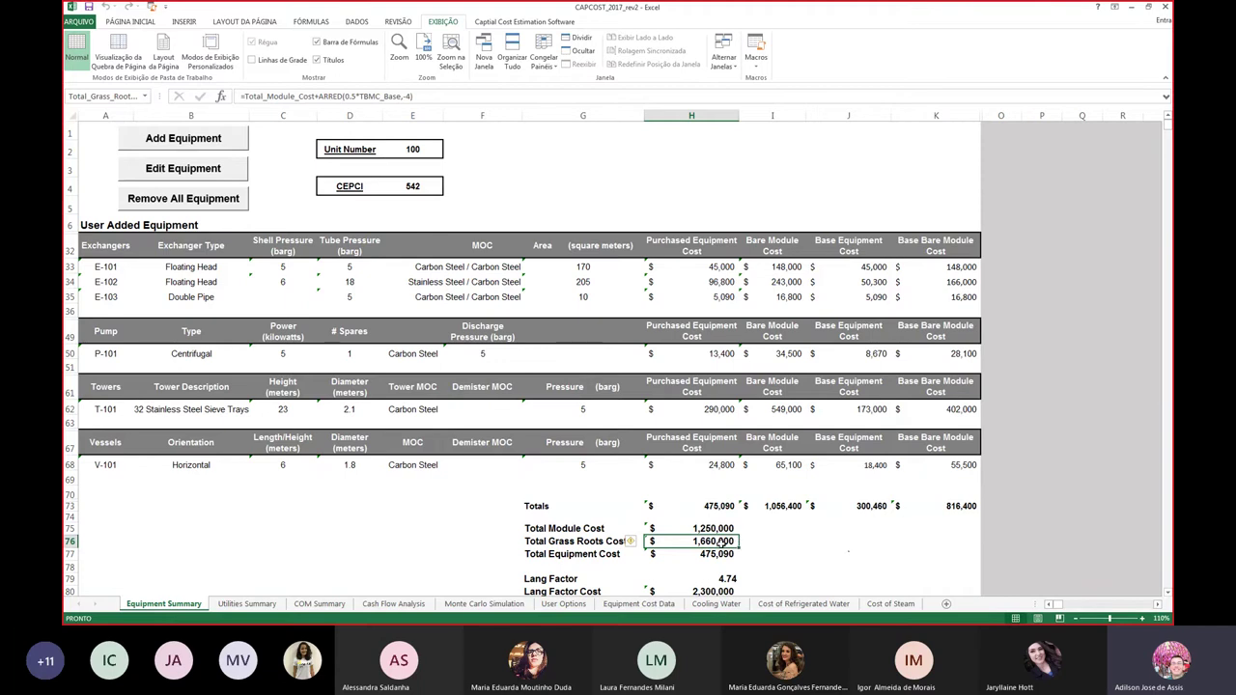
pyautogui.click(726, 591)
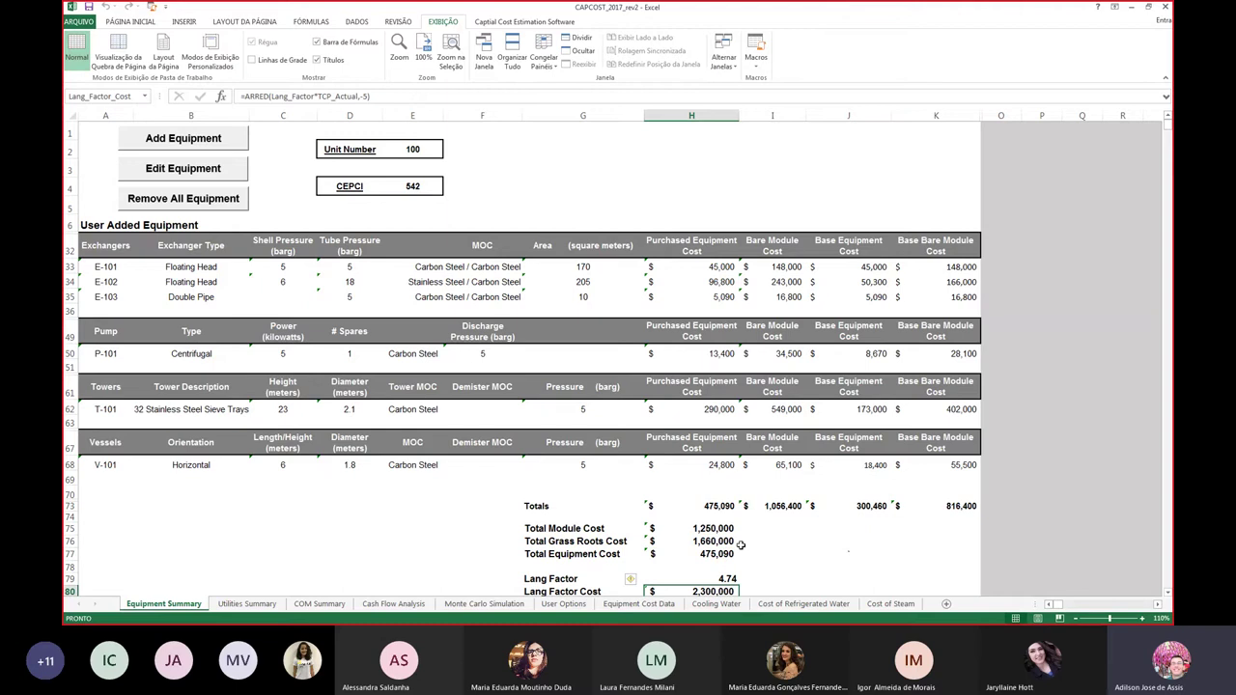
pyautogui.click(709, 541)
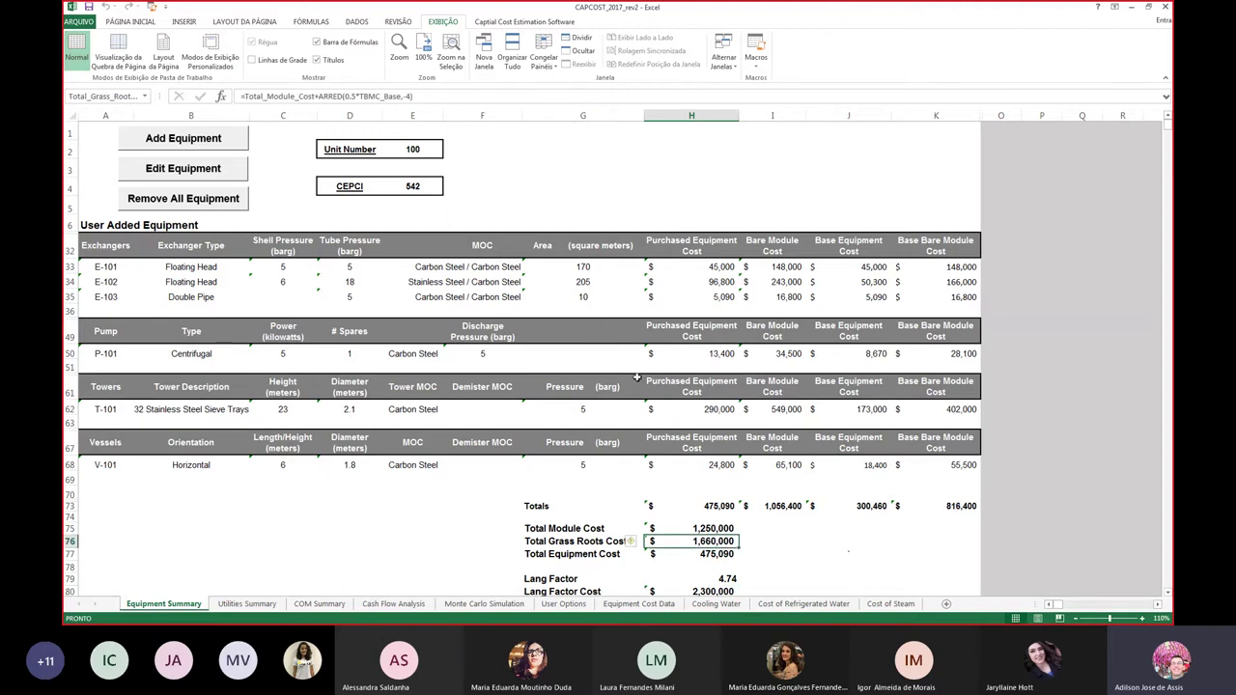
pyautogui.click(714, 529)
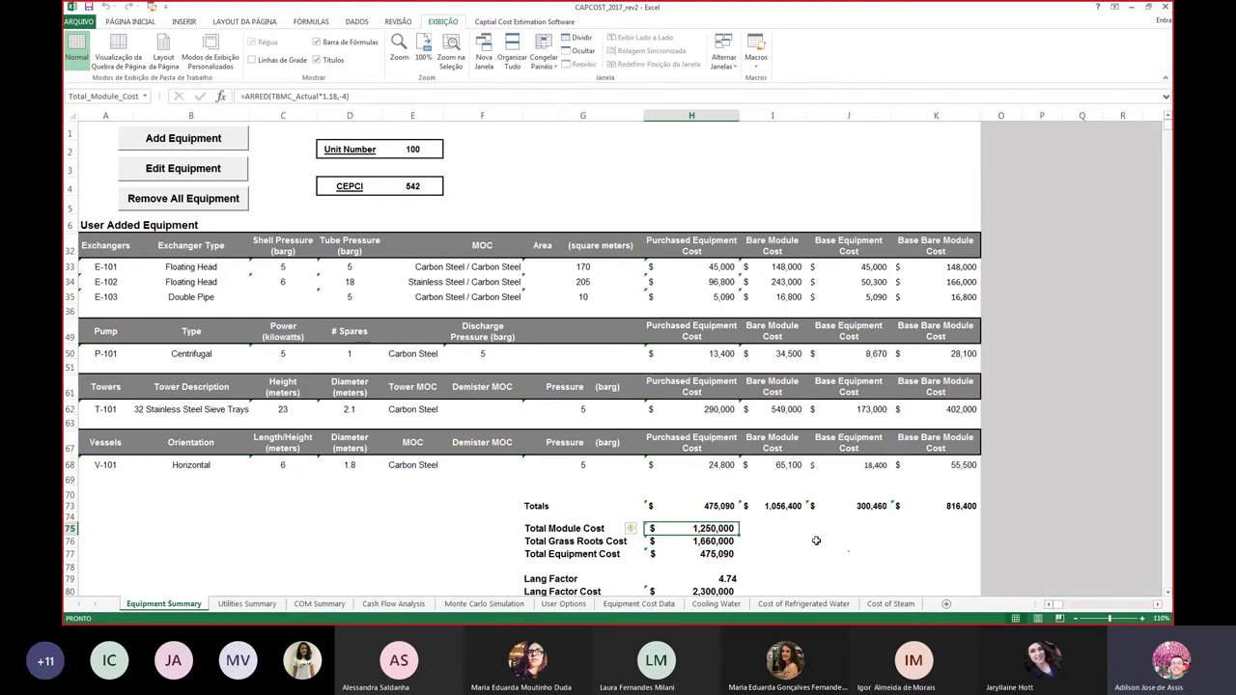
pyautogui.click(713, 542)
pyautogui.press('Up')
# - Switch to the exercise in PDF-XChange Editor and review its process diagram, equipment table, Etapa 2 questions and CAPCOST solution on slide 61
pyautogui.moveTo(62, 0); pyautogui.dragTo(516, 36)
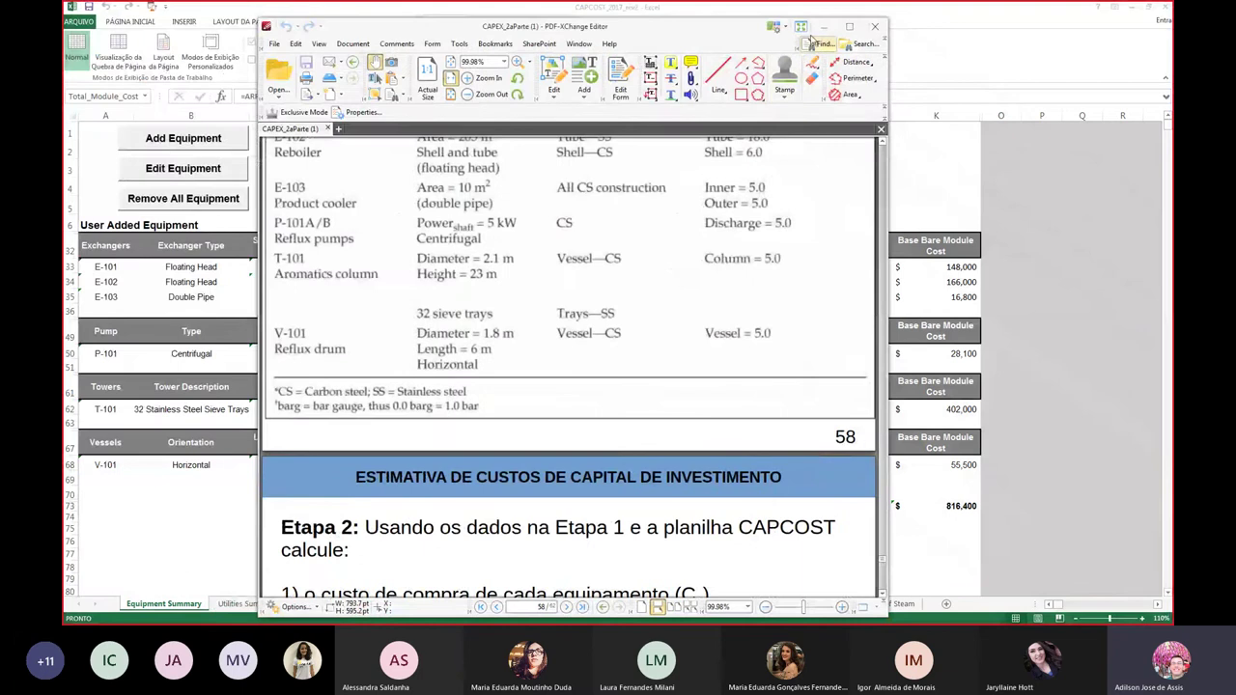
pyautogui.hotkey('ctrl', 'l')
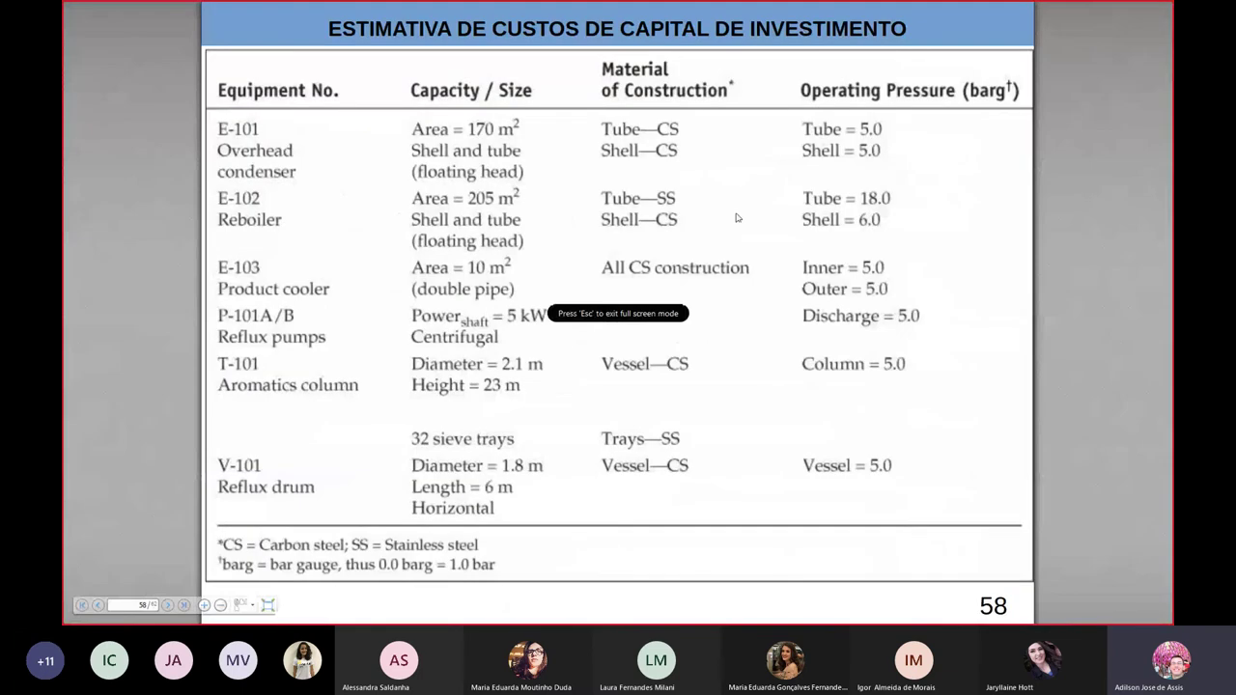
pyautogui.press('pageup')
pyautogui.press('pageup')
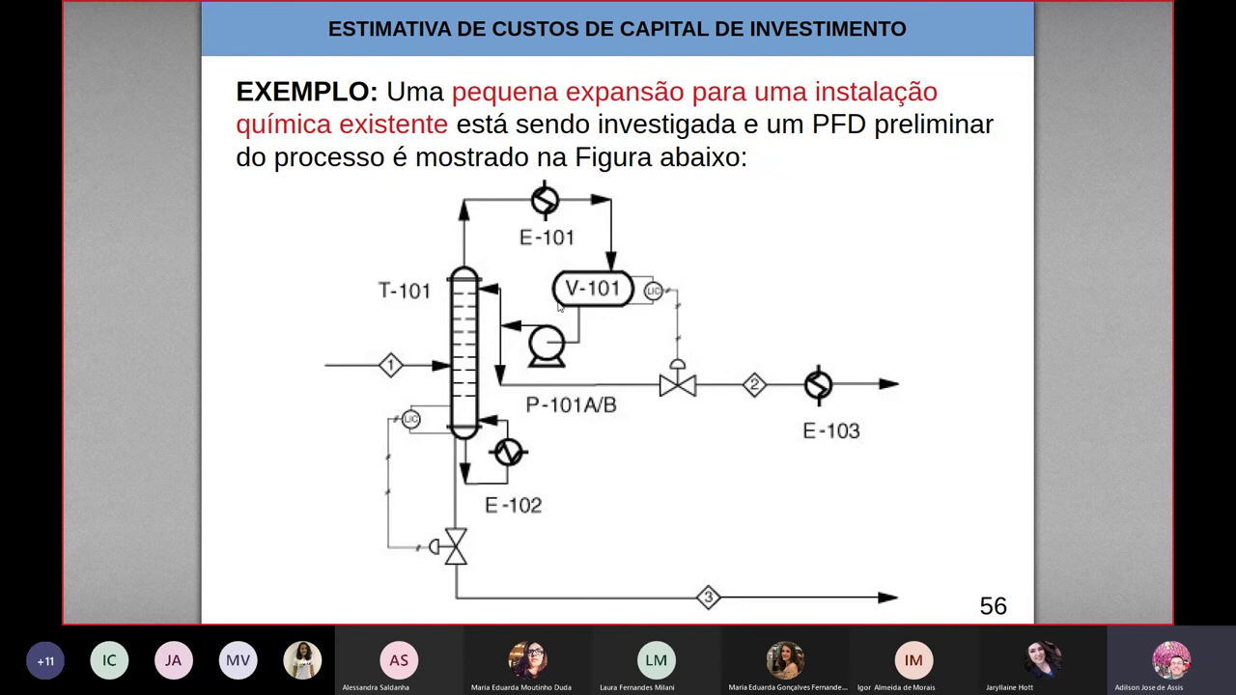
pyautogui.press('Right')
pyautogui.press('Right')
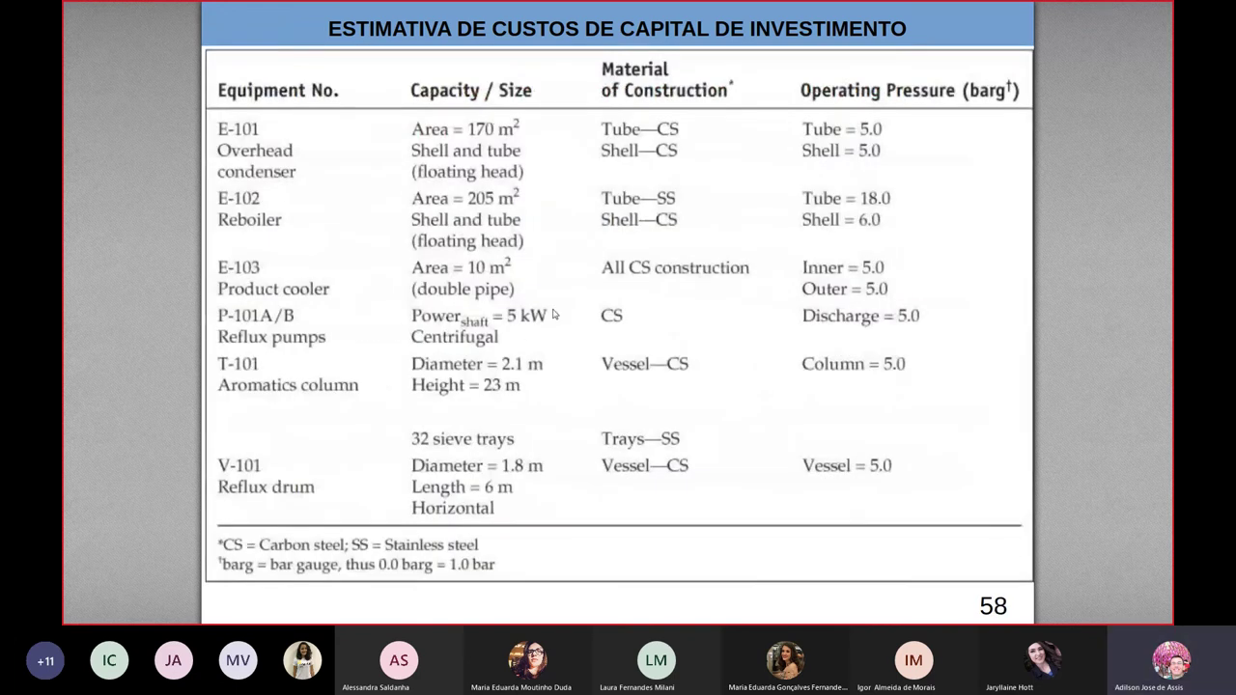
pyautogui.press('Right')
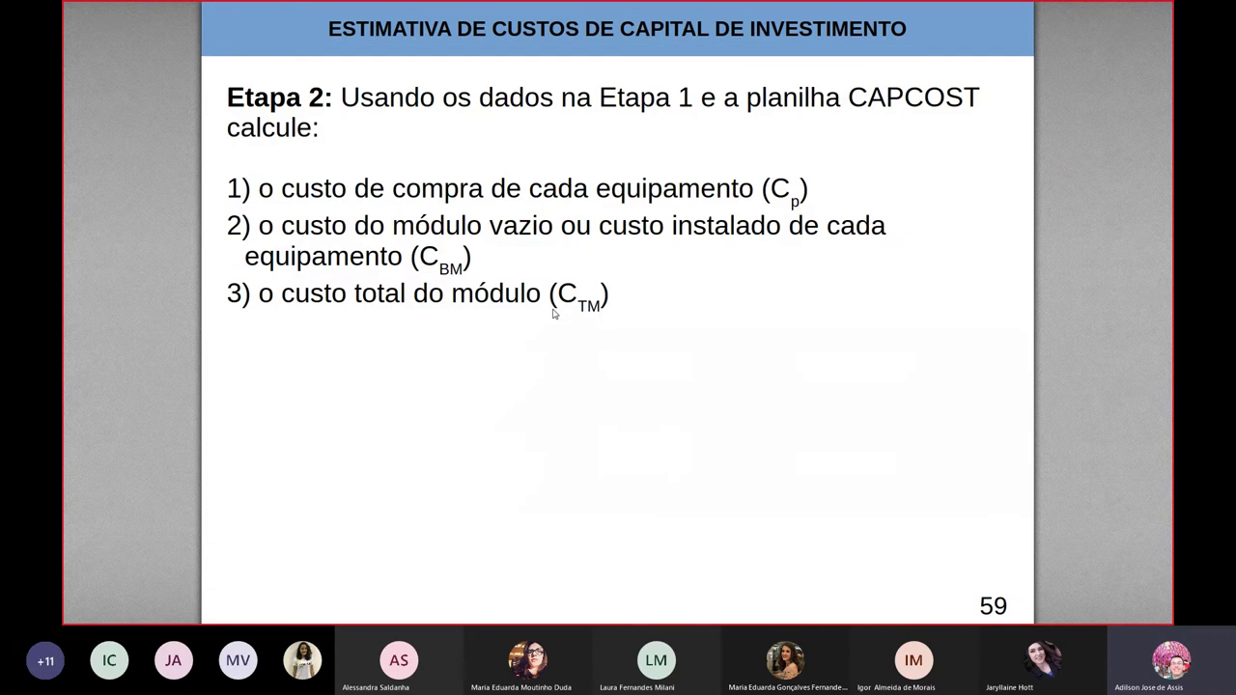
pyautogui.press('Right')
pyautogui.press('Right')
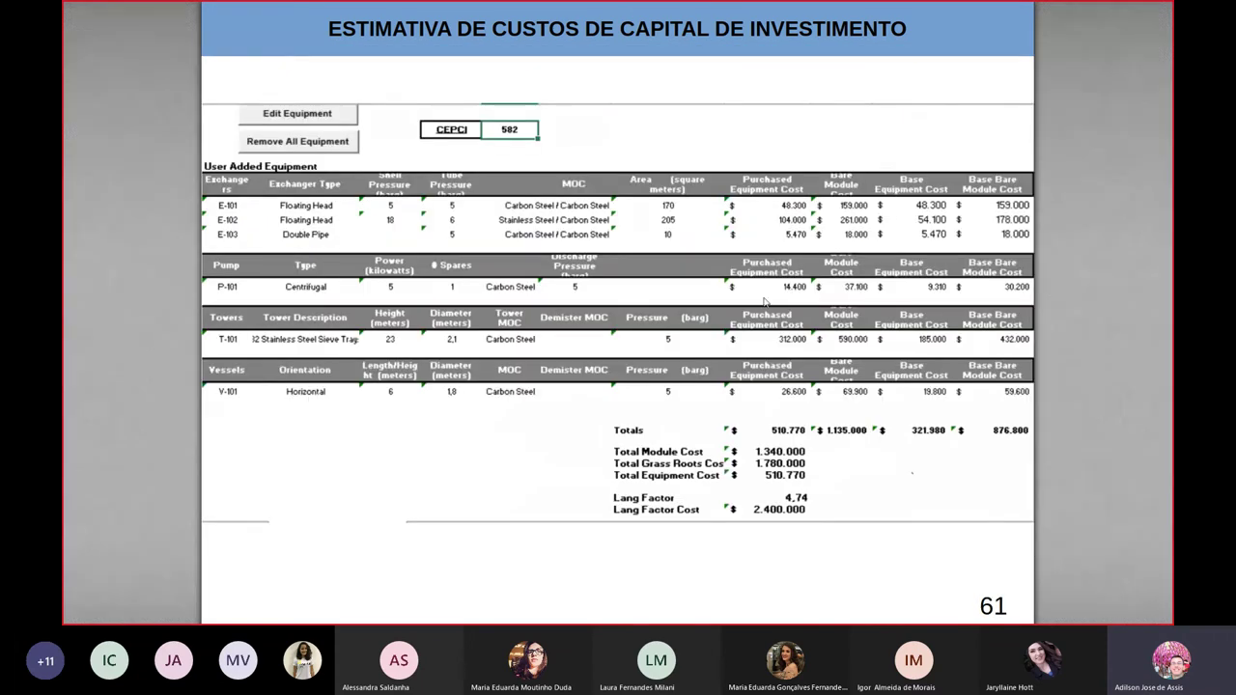
pyautogui.press('Escape')
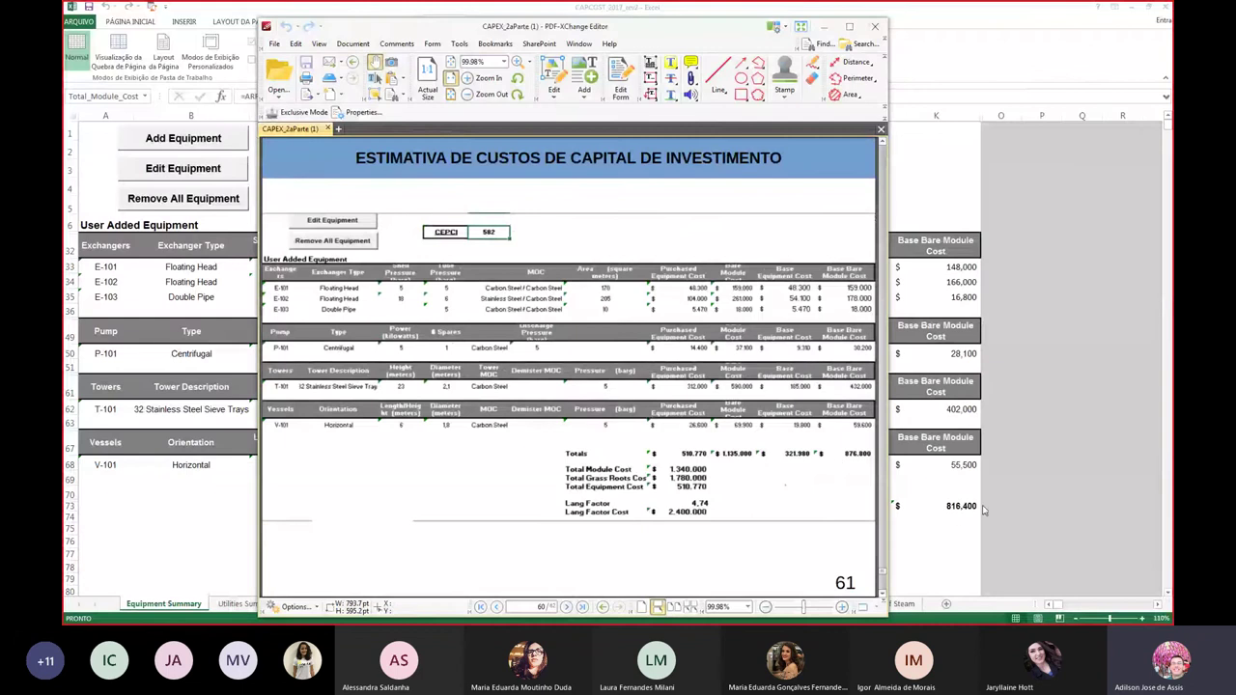
# - Check the cost index in the PDF solution and set the CEPCI to 582 in the CAPCOST workbook in Excel
pyautogui.hotkey('alt', 'Tab')
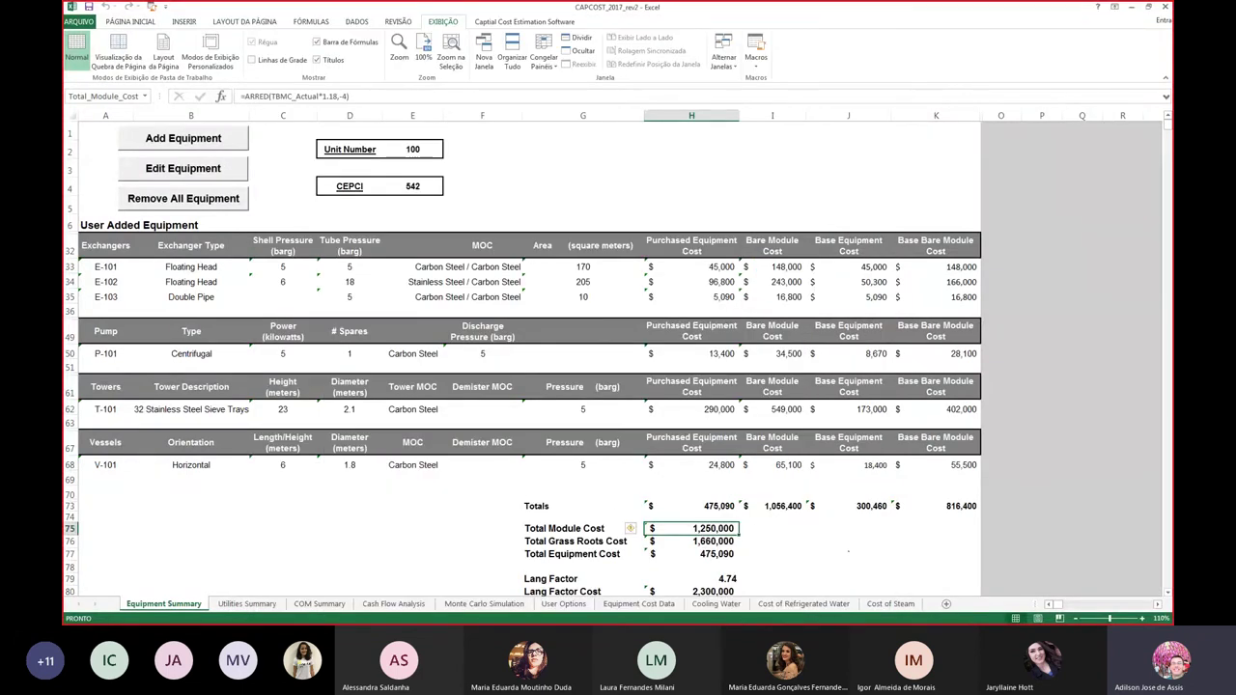
pyautogui.hotkey('alt', 'Tab')
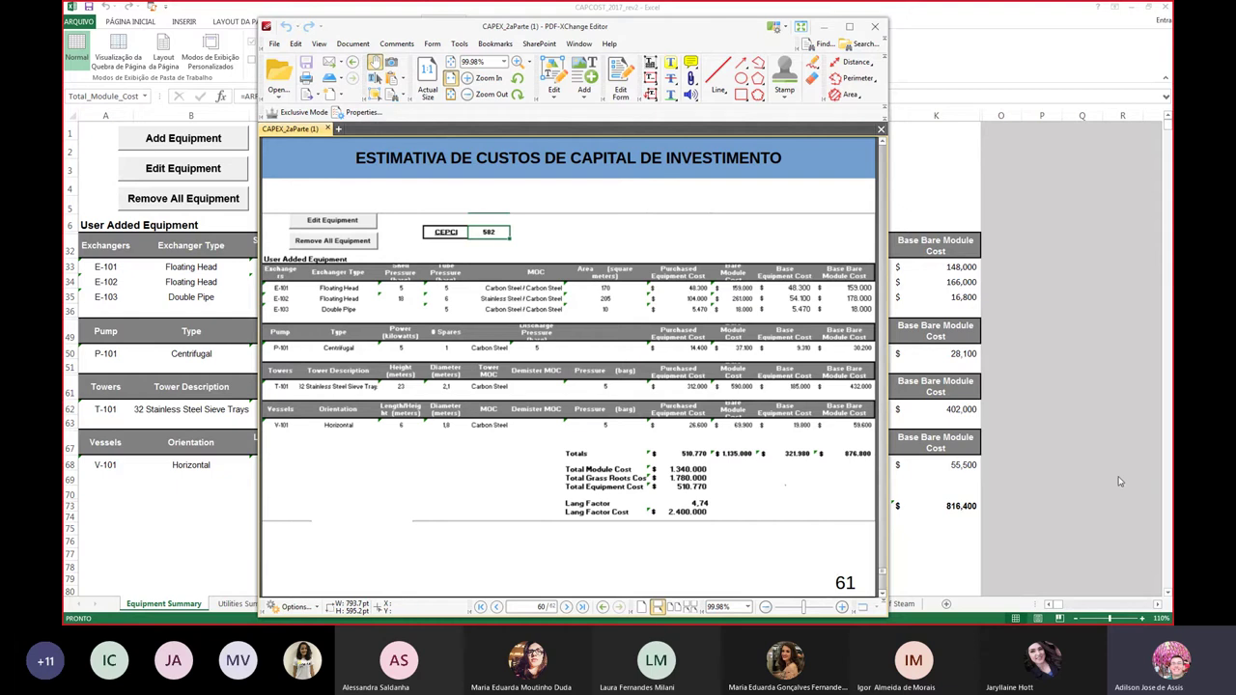
pyautogui.hotkey('alt', 'Tab')
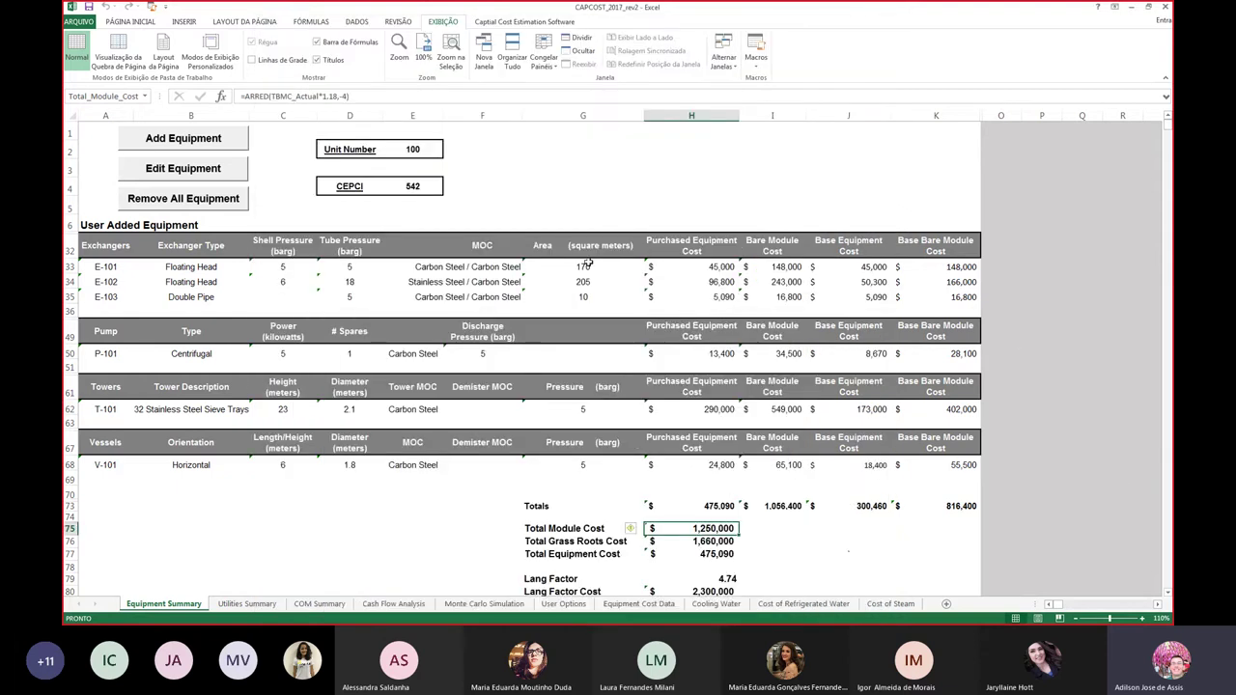
pyautogui.click(417, 190)
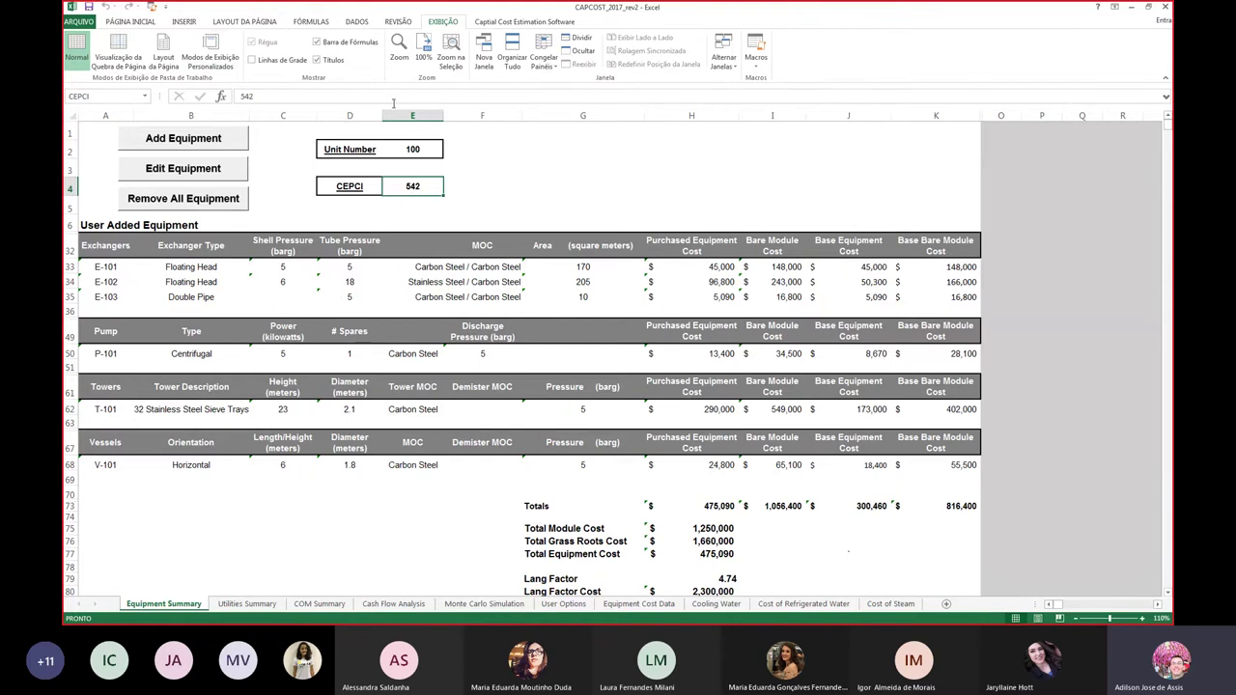
pyautogui.click(259, 96)
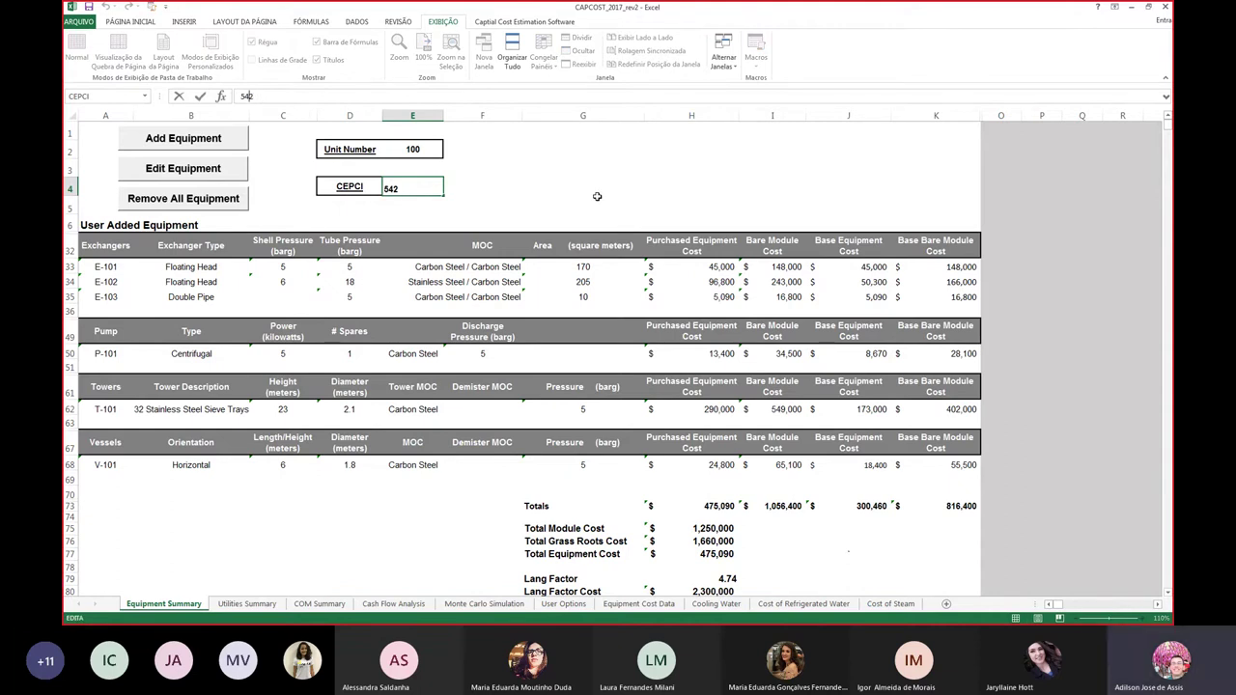
pyautogui.write('8')
pyautogui.press('Return')
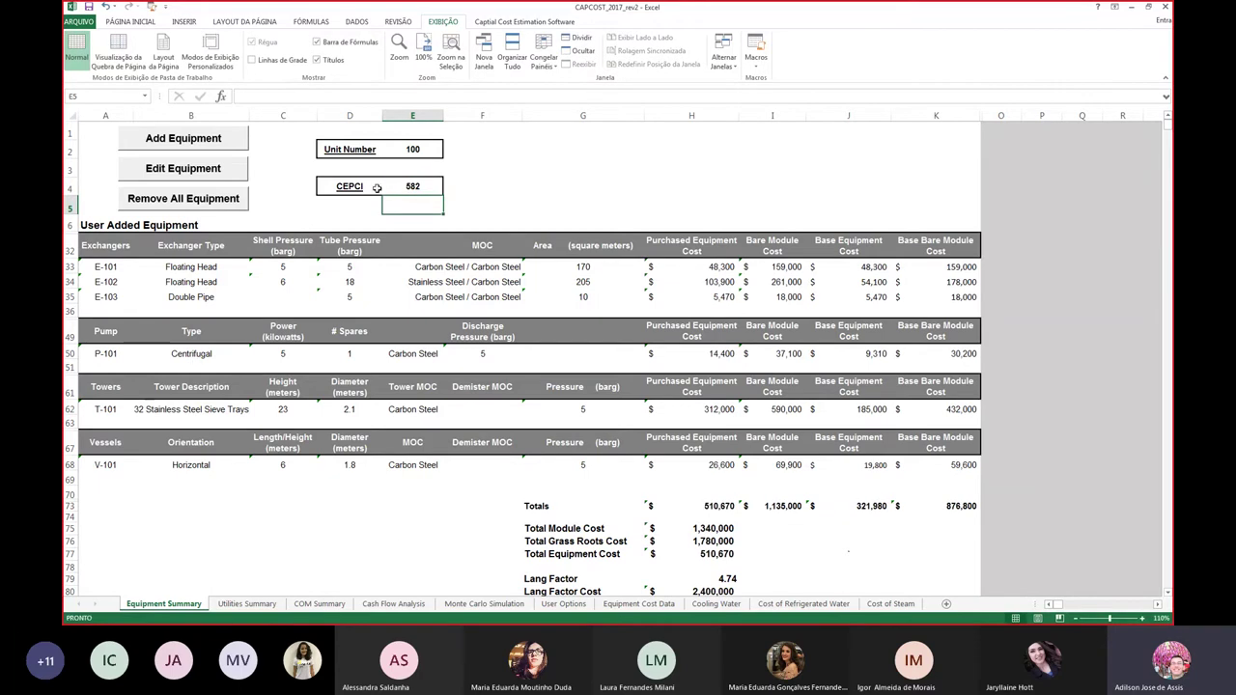
# - Compare the recalculated equipment costs and totals in CAPCOST with the solution on slide 61 of the PDF
pyautogui.hotkey('alt', 'Tab')
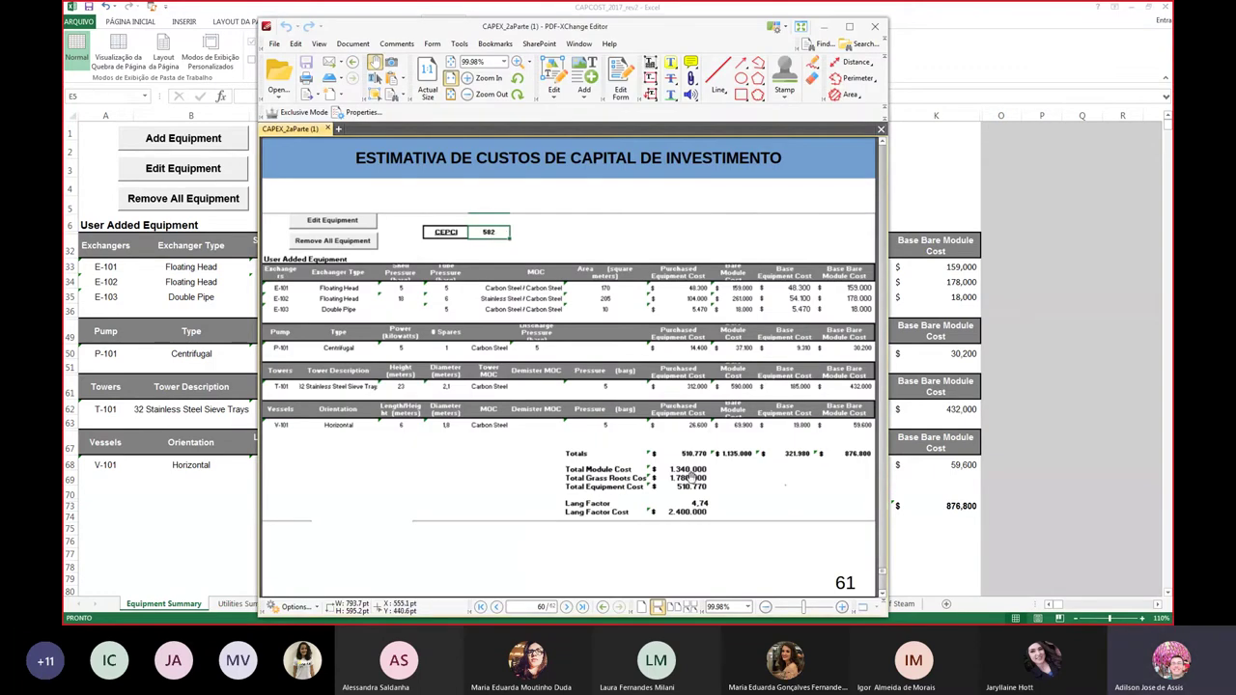
pyautogui.hotkey('alt', 'Tab')
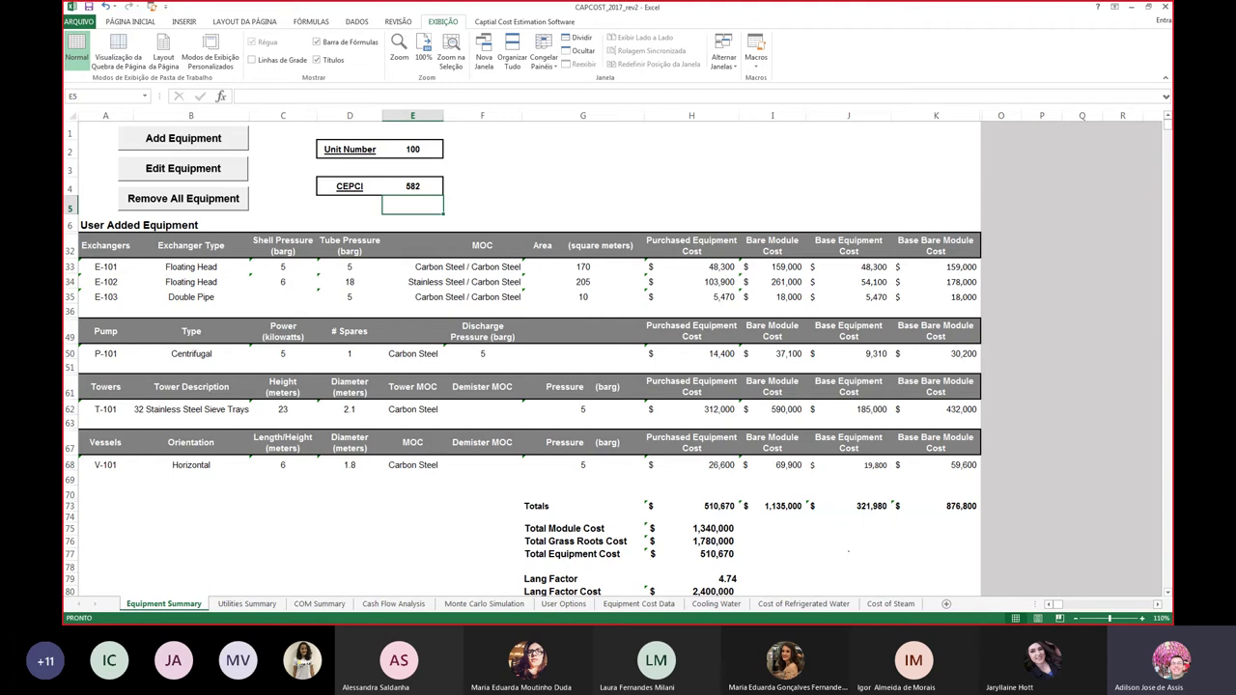
pyautogui.hotkey('alt', 'Tab')
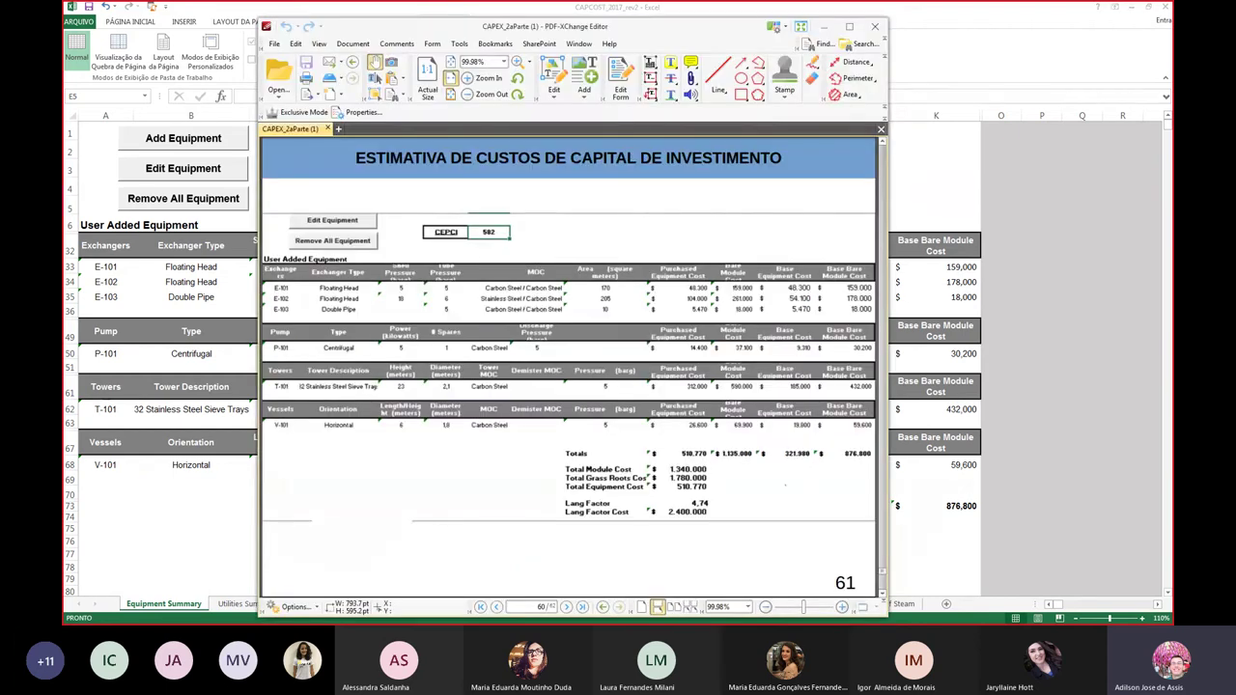
pyautogui.hotkey('alt', 'Tab')
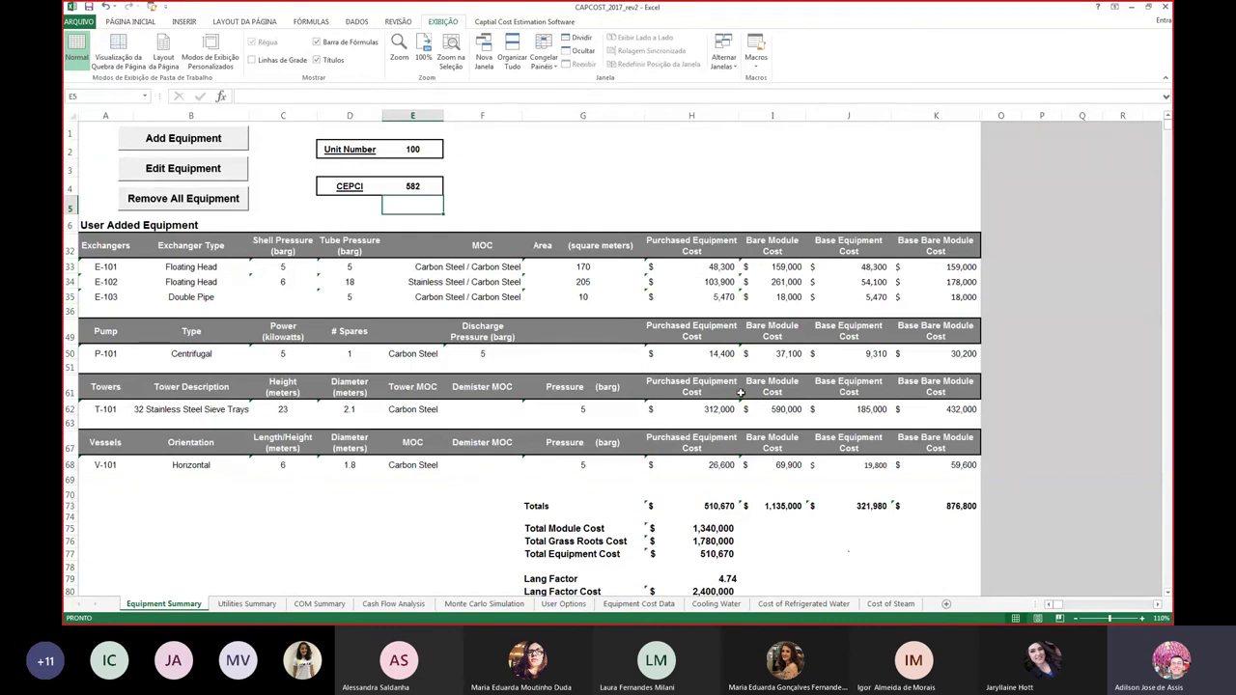
pyautogui.scroll(-1, 690, 404)
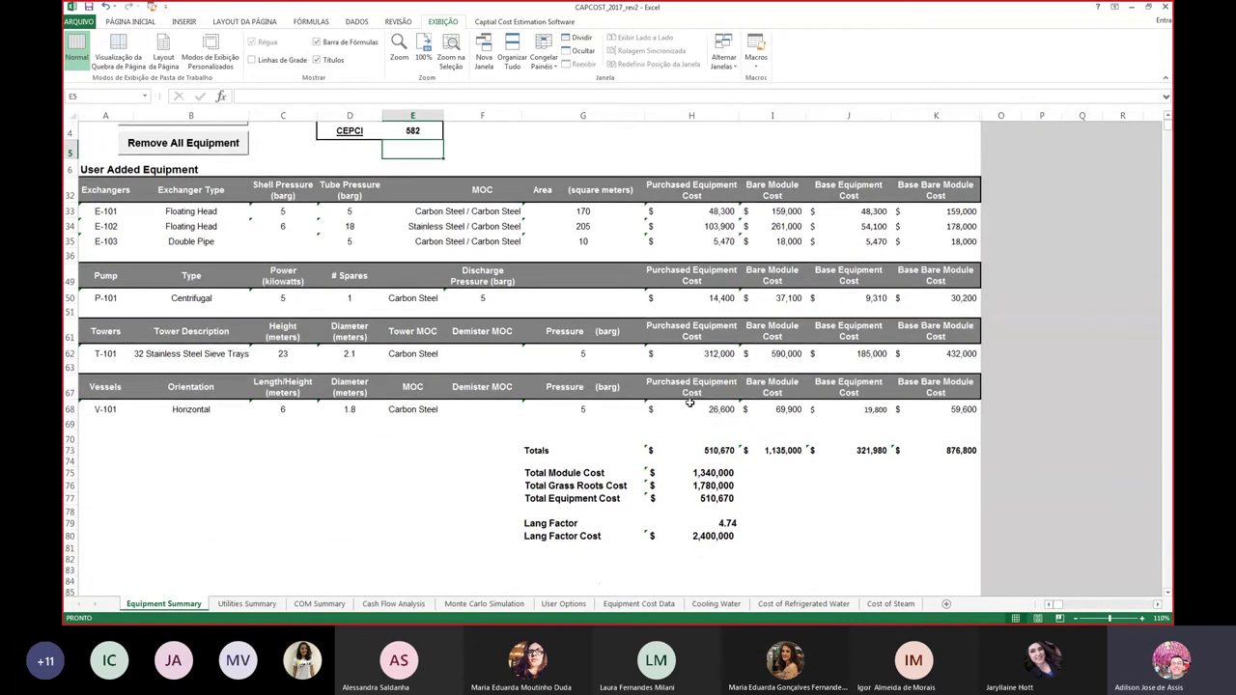
pyautogui.scroll(1, 690, 404)
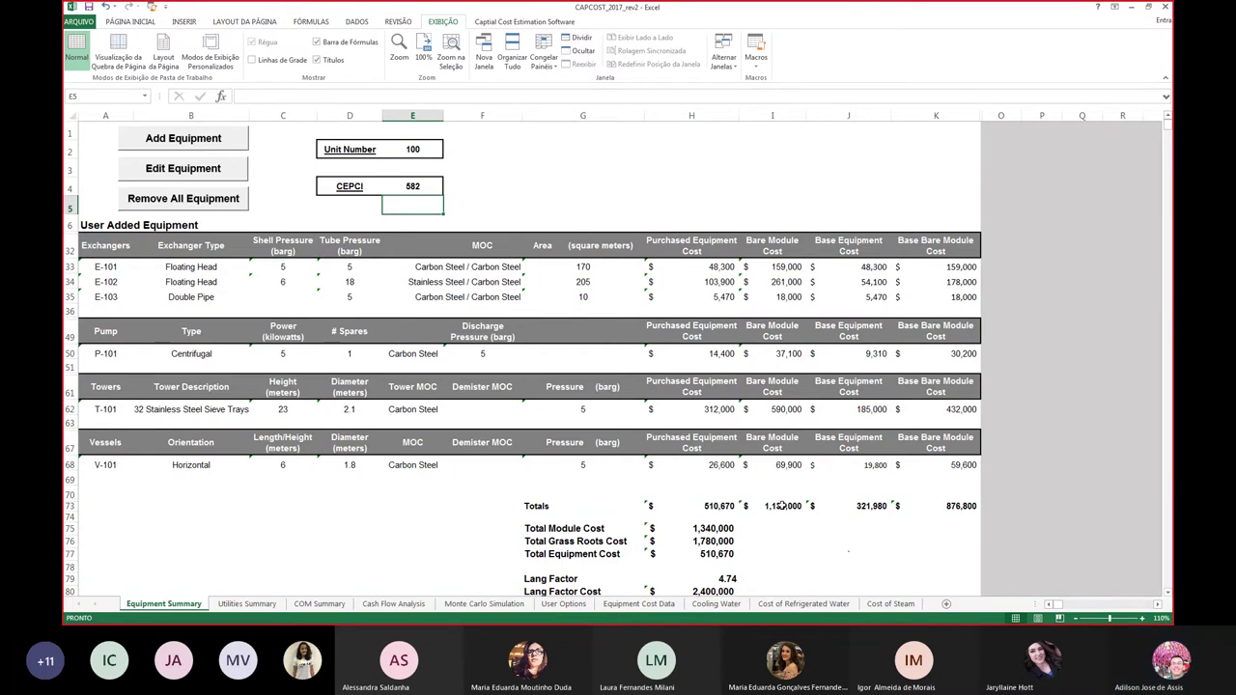
# - Examine the formulas for the purchased equipment and bare module totals, the Total Module Cost and the Total Grass Roots Cost
pyautogui.click(713, 507)
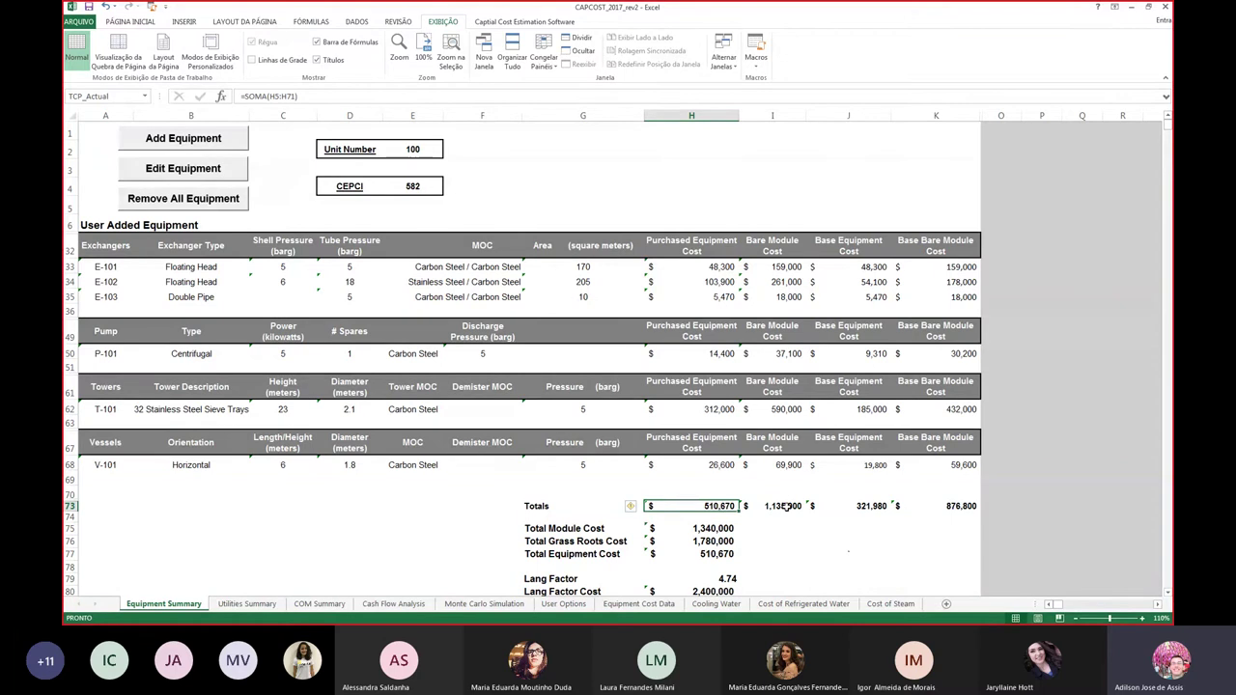
pyautogui.click(783, 506)
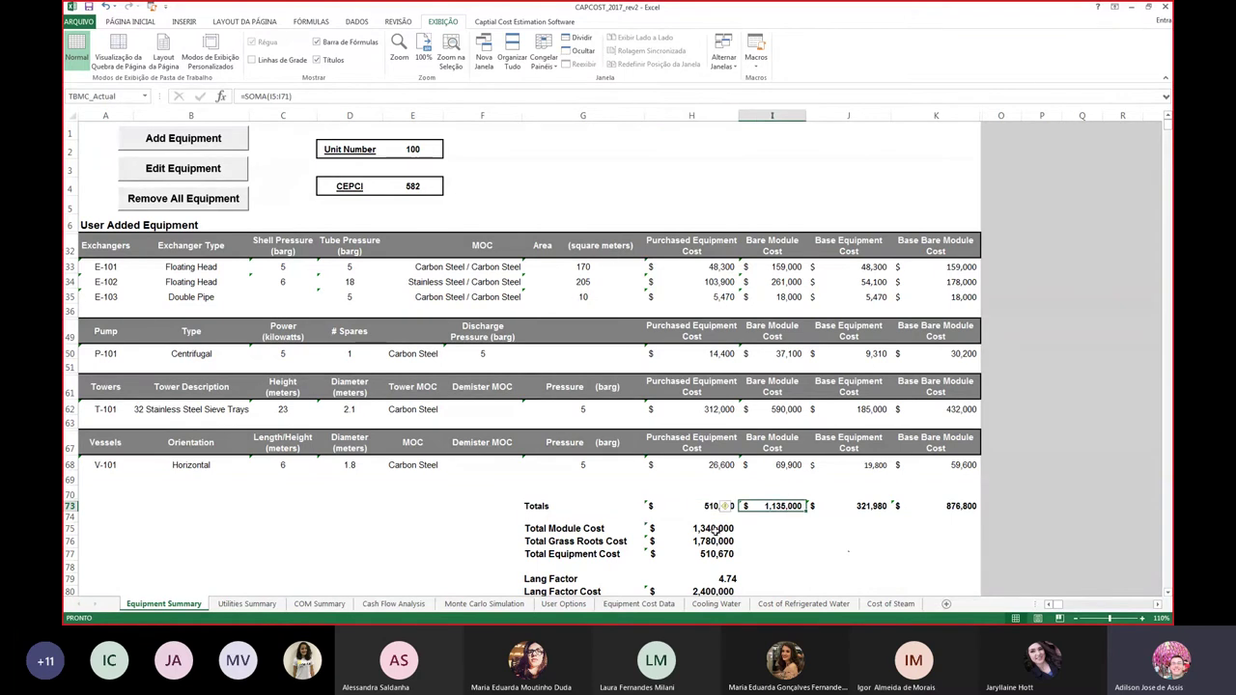
pyautogui.click(714, 530)
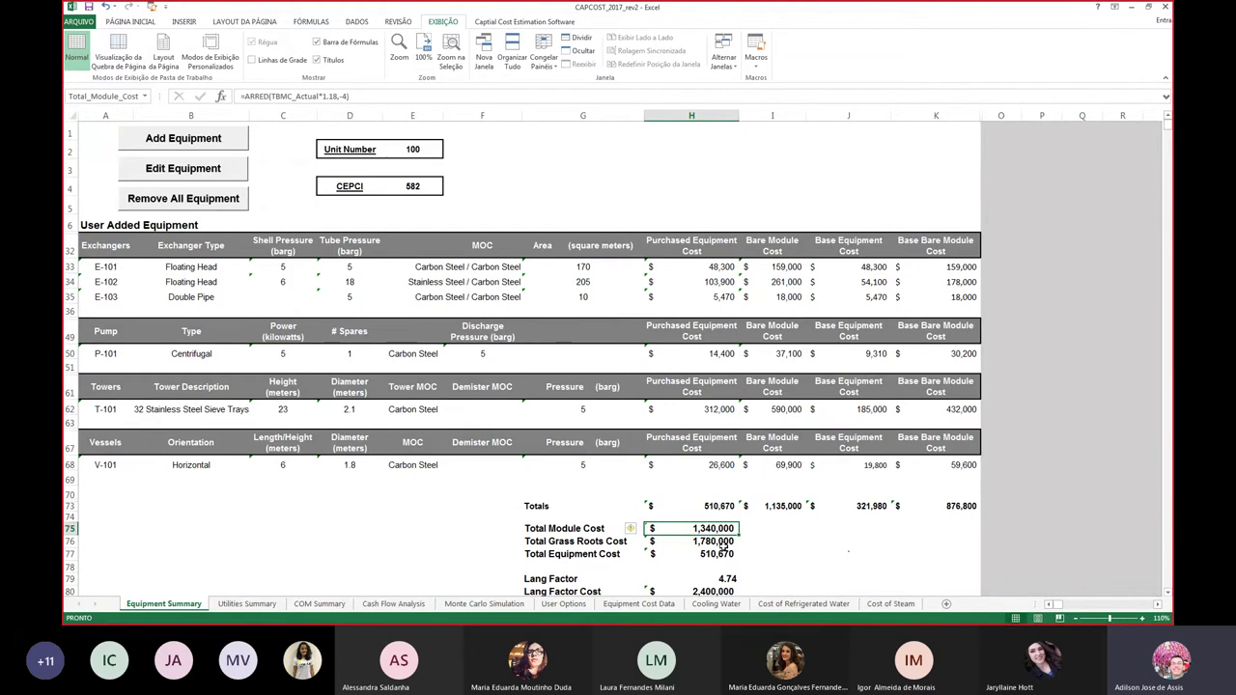
pyautogui.click(724, 543)
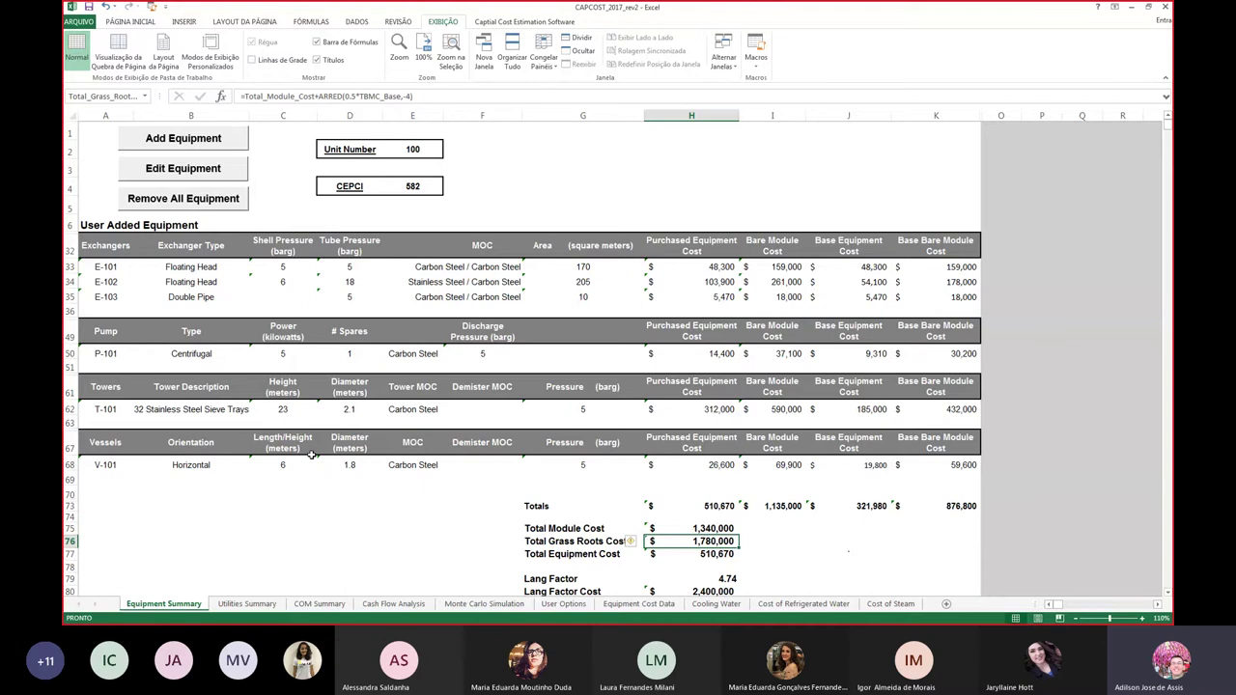
# - Look through the Utilities Summary, COM Summary and Cash Flow Analysis sheets of the workbook
pyautogui.click(247, 604)
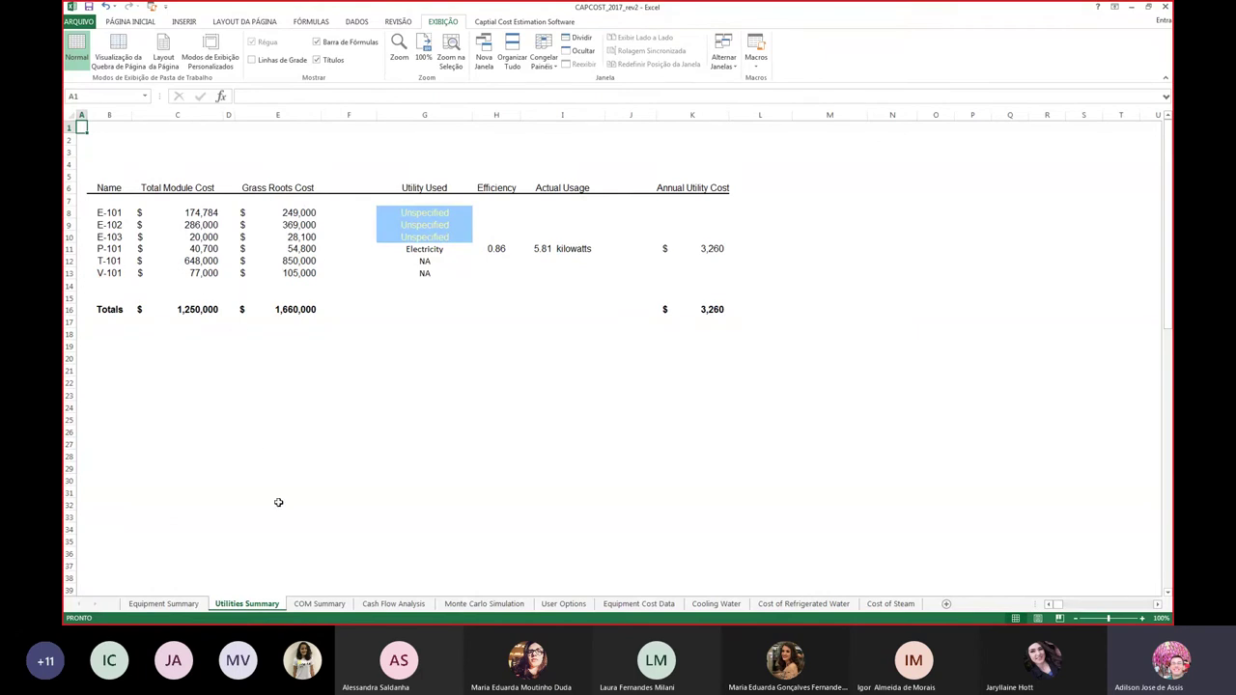
pyautogui.click(319, 604)
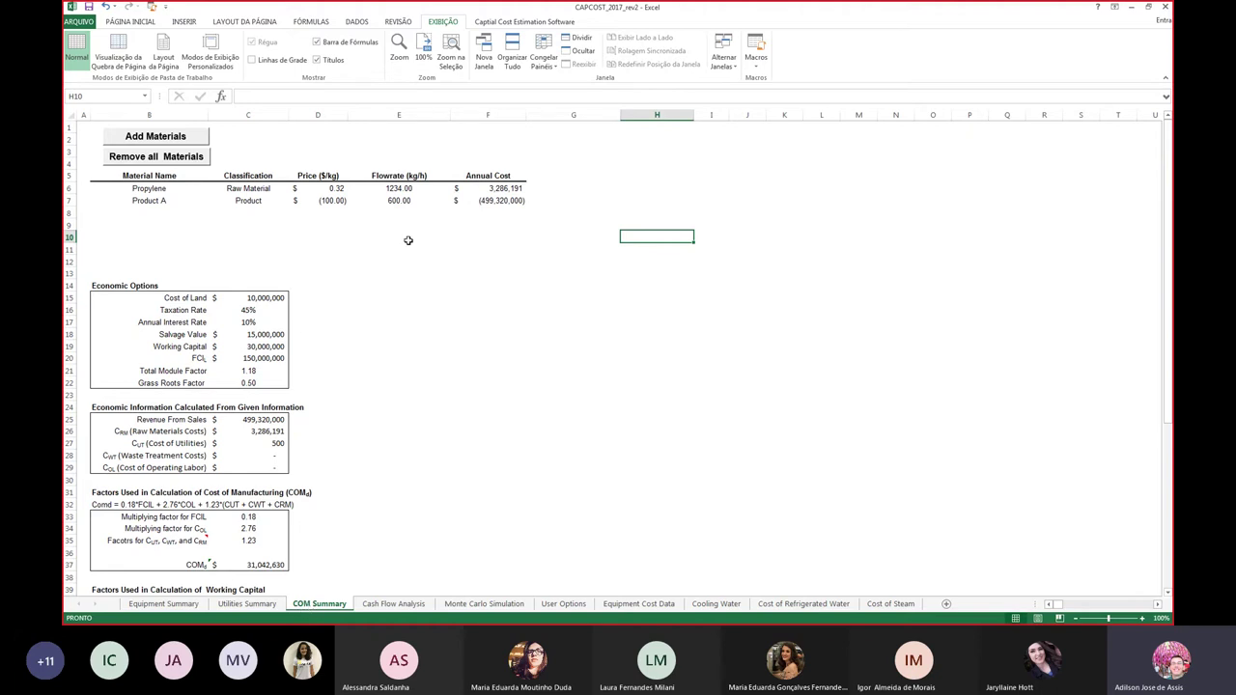
pyautogui.click(394, 605)
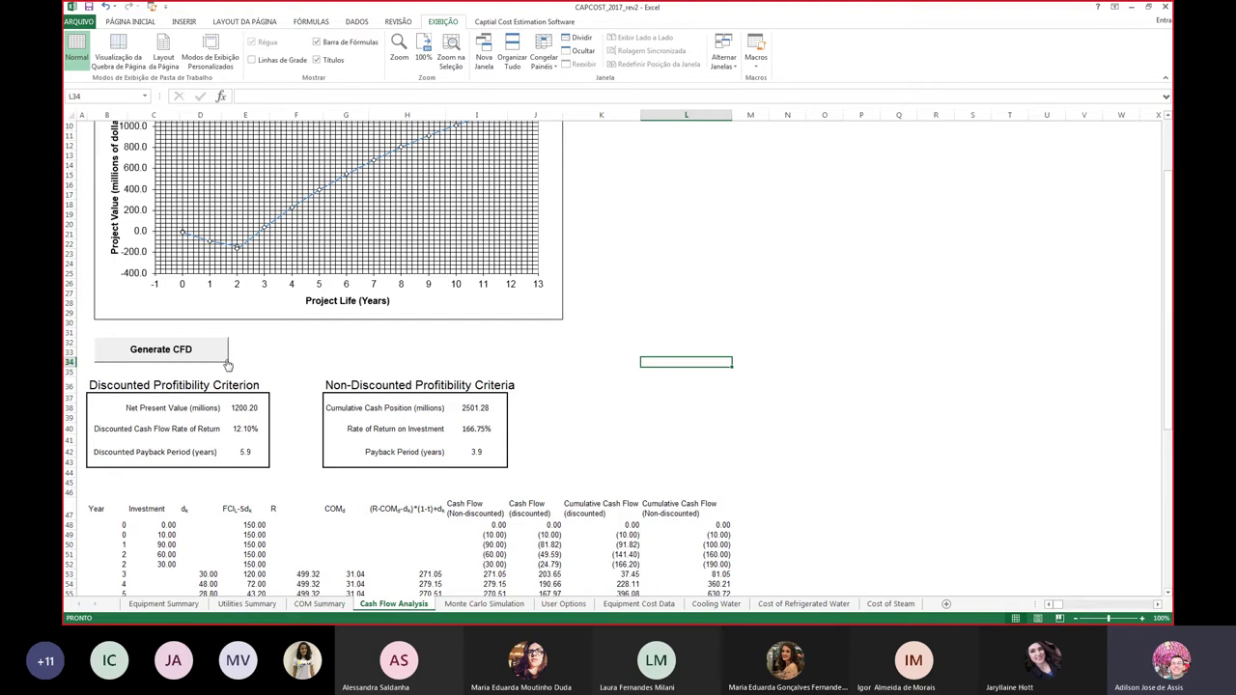
# - Look through the Monte Carlo Simulation, User Options, Cooling Water, Cost of Refrigerated Water and Cost of Steam sheets
pyautogui.click(486, 605)
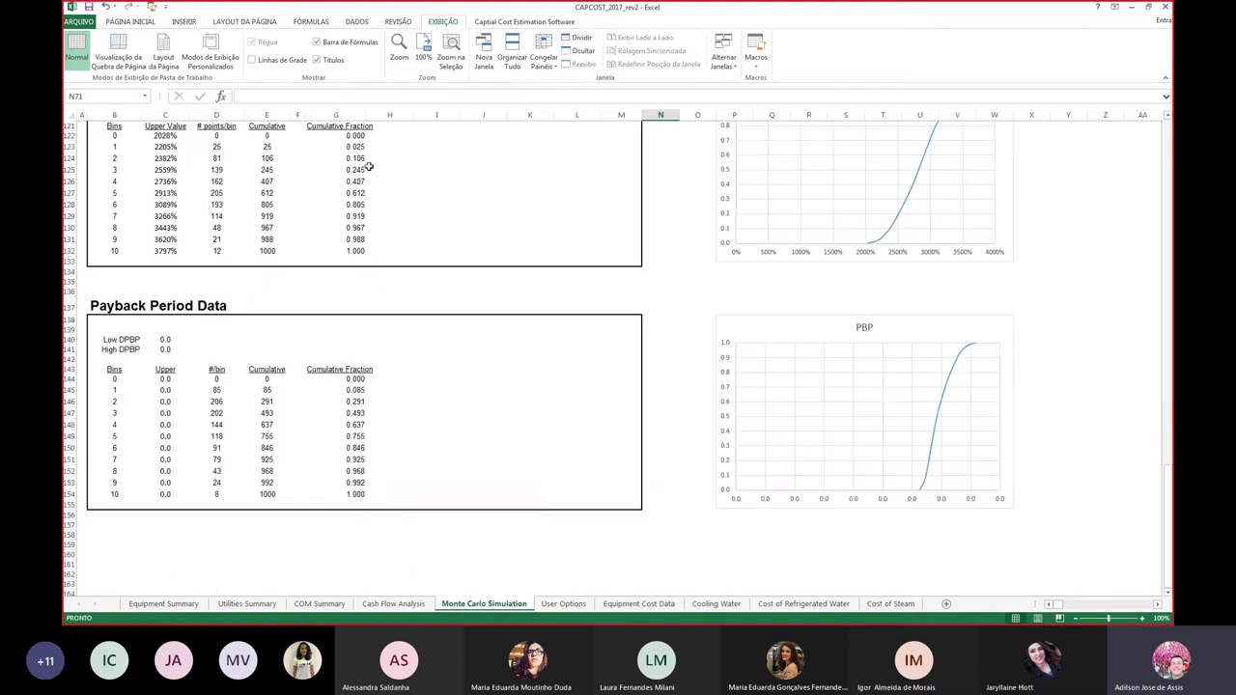
pyautogui.click(566, 605)
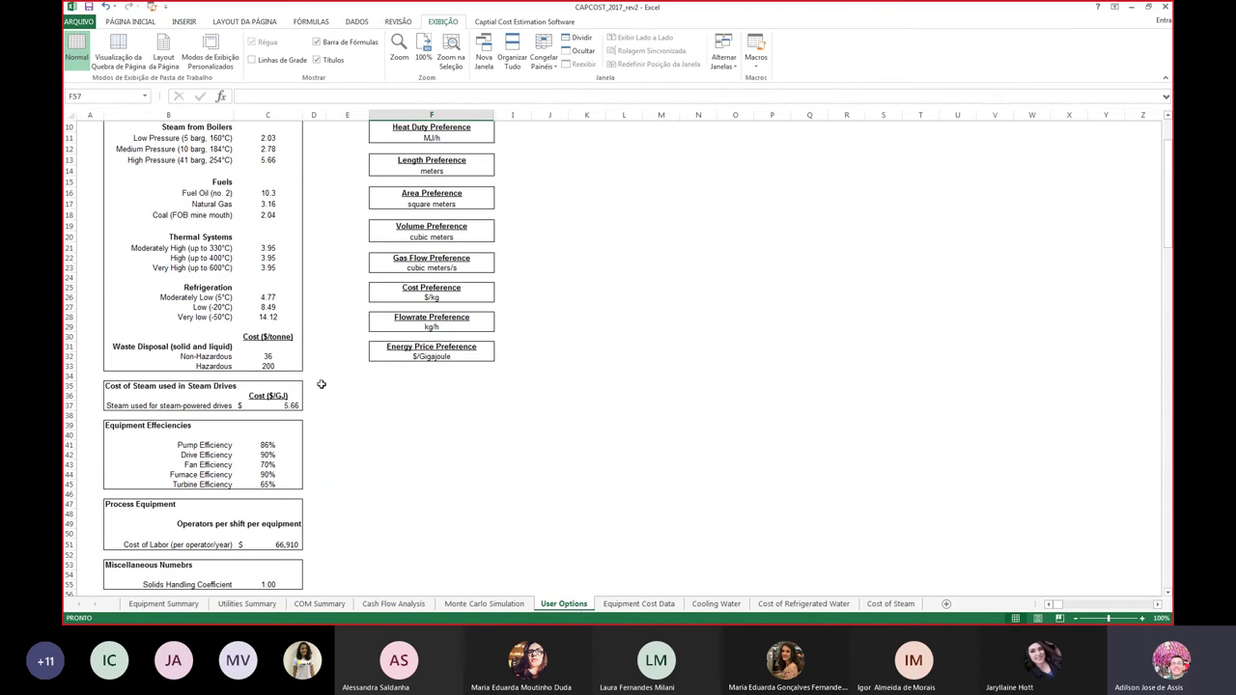
pyautogui.scroll(2, 346, 270)
pyautogui.scroll(1, 345, 271)
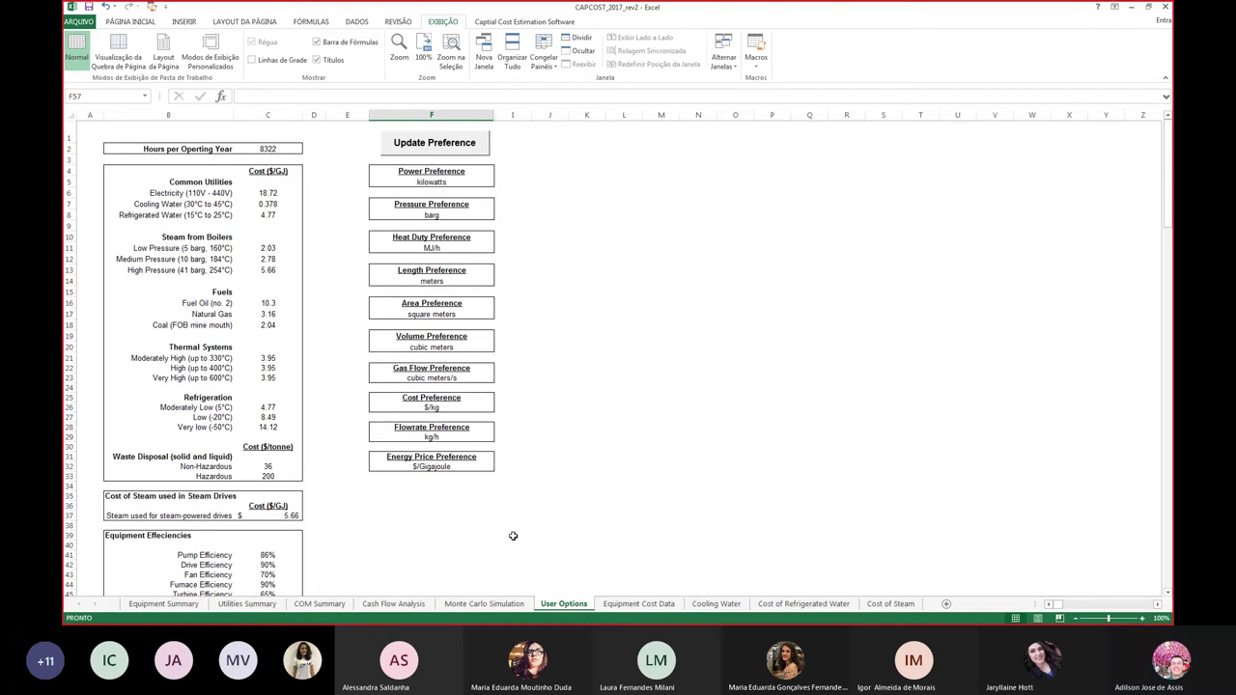
pyautogui.click(715, 605)
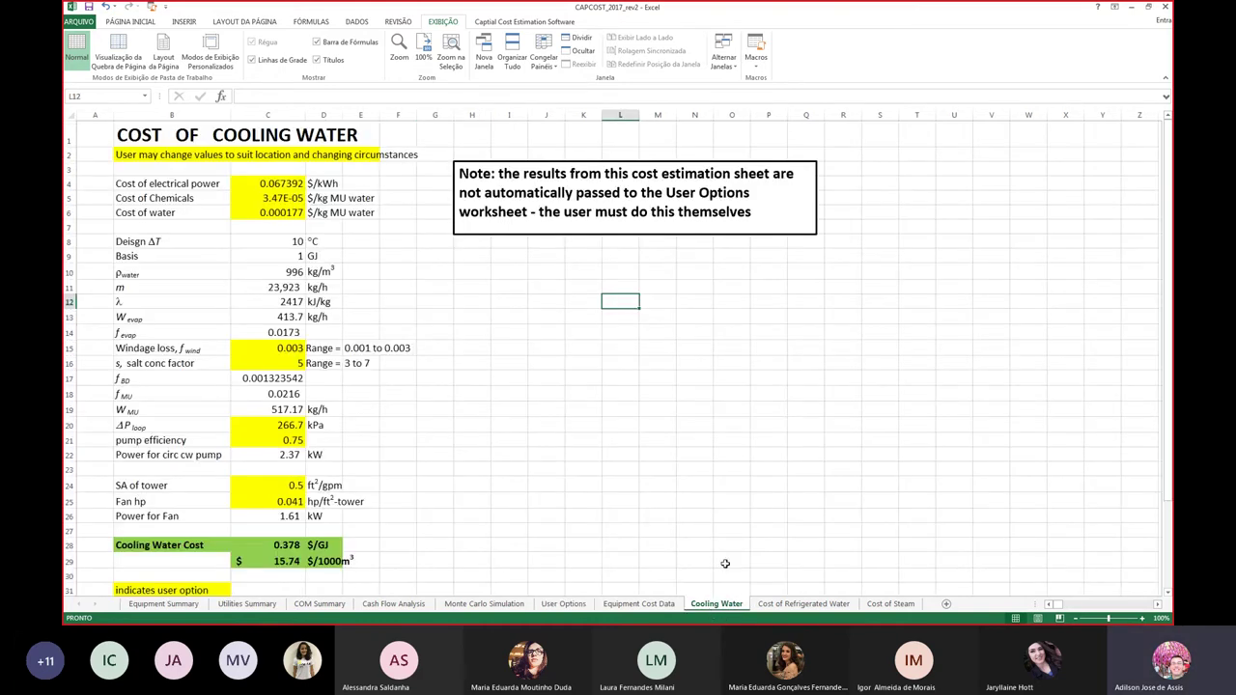
pyautogui.click(801, 607)
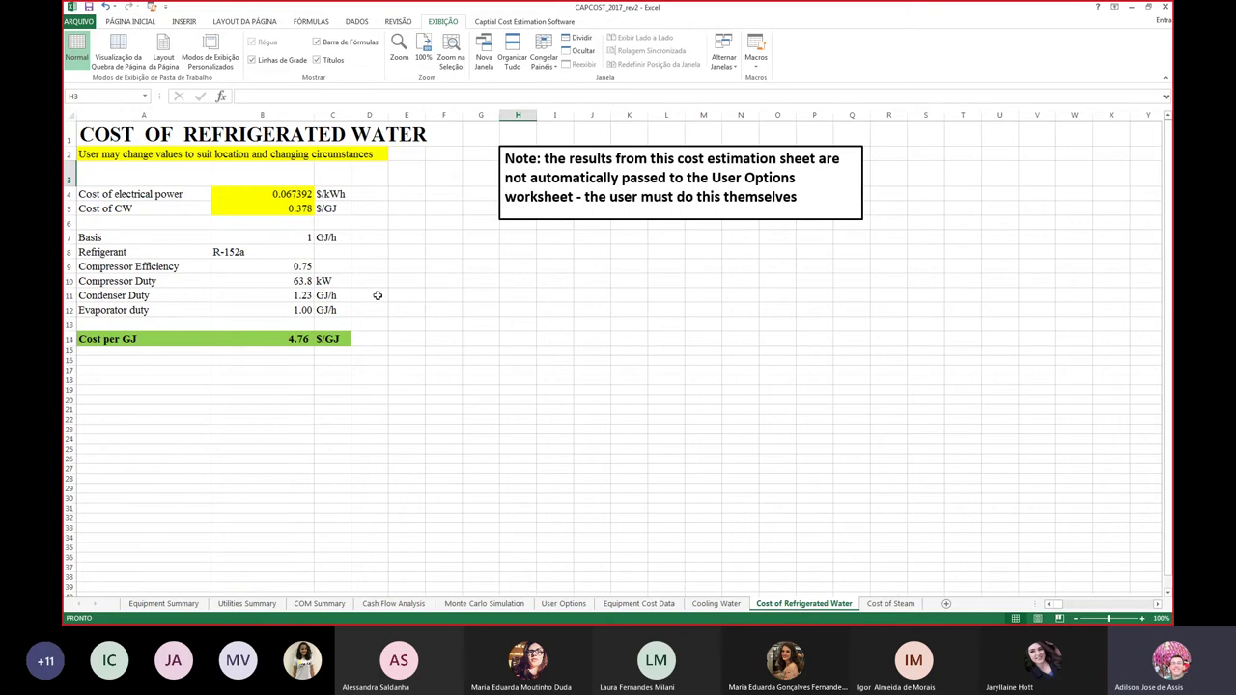
pyautogui.click(890, 604)
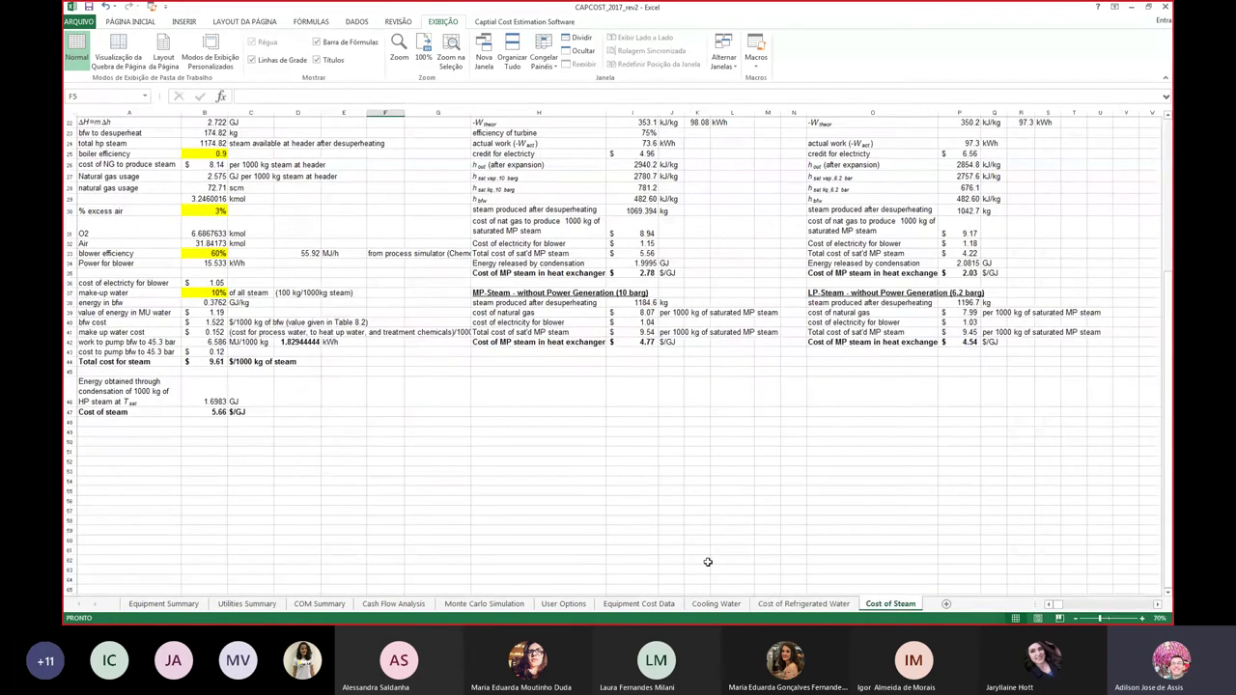
# - Examine the cost coefficients on the Equipment Cost Data sheet alongside the purchased equipment cost formula of exchanger E-101
pyautogui.click(633, 604)
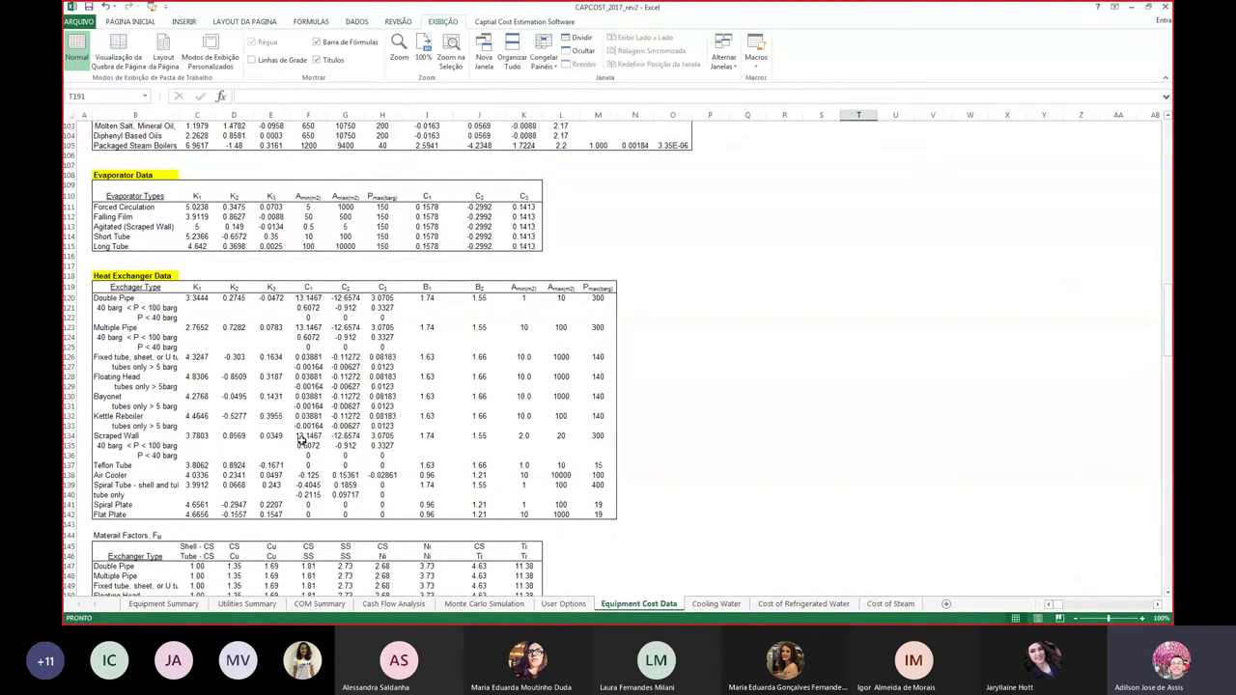
pyautogui.click(161, 605)
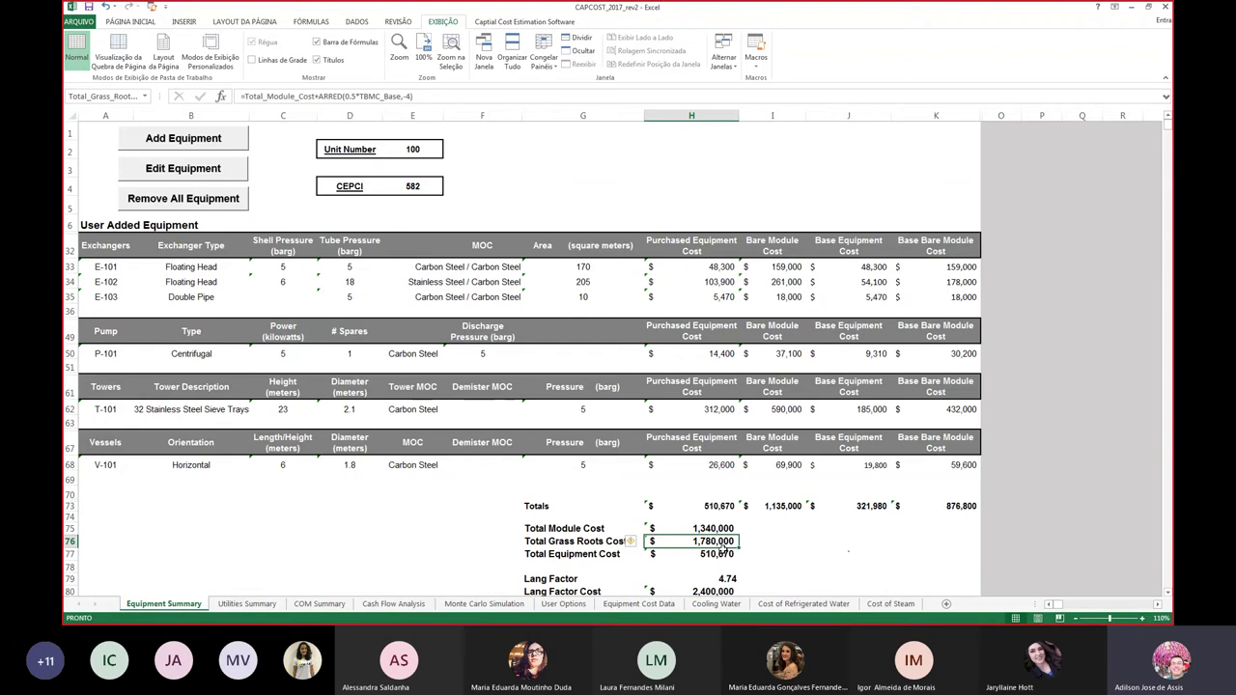
pyautogui.click(720, 267)
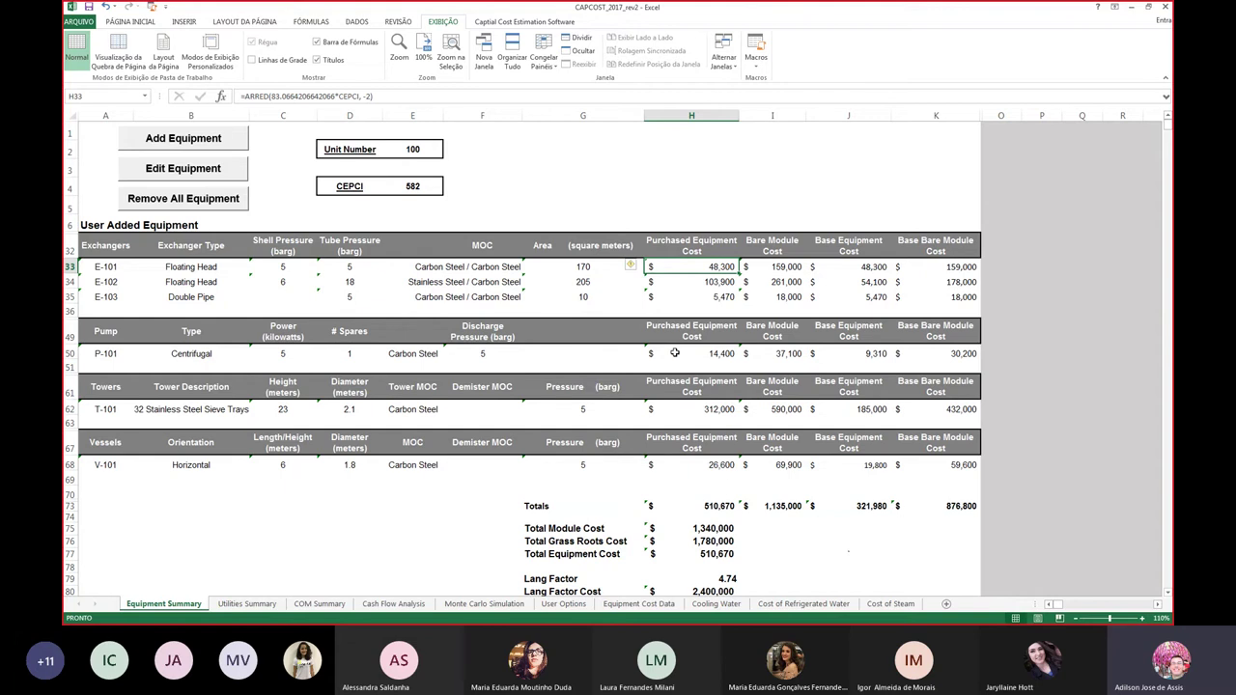
pyautogui.click(637, 606)
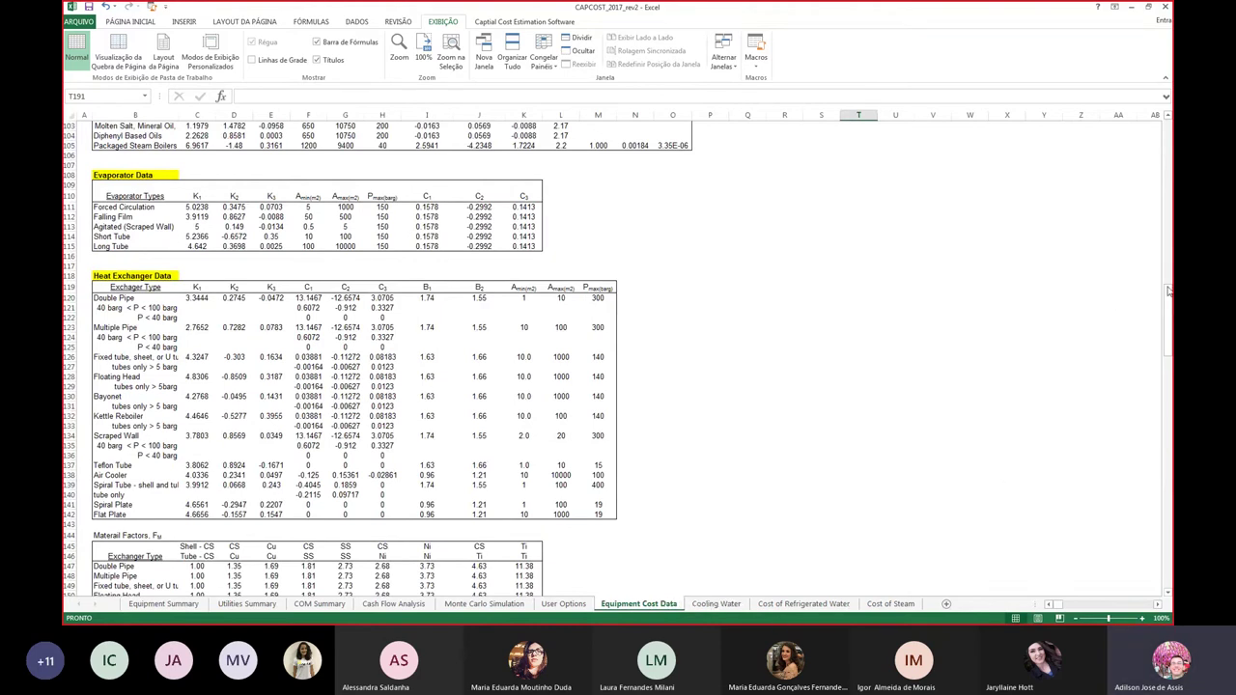
pyautogui.moveTo(1168, 289); pyautogui.dragTo(1168, 126)
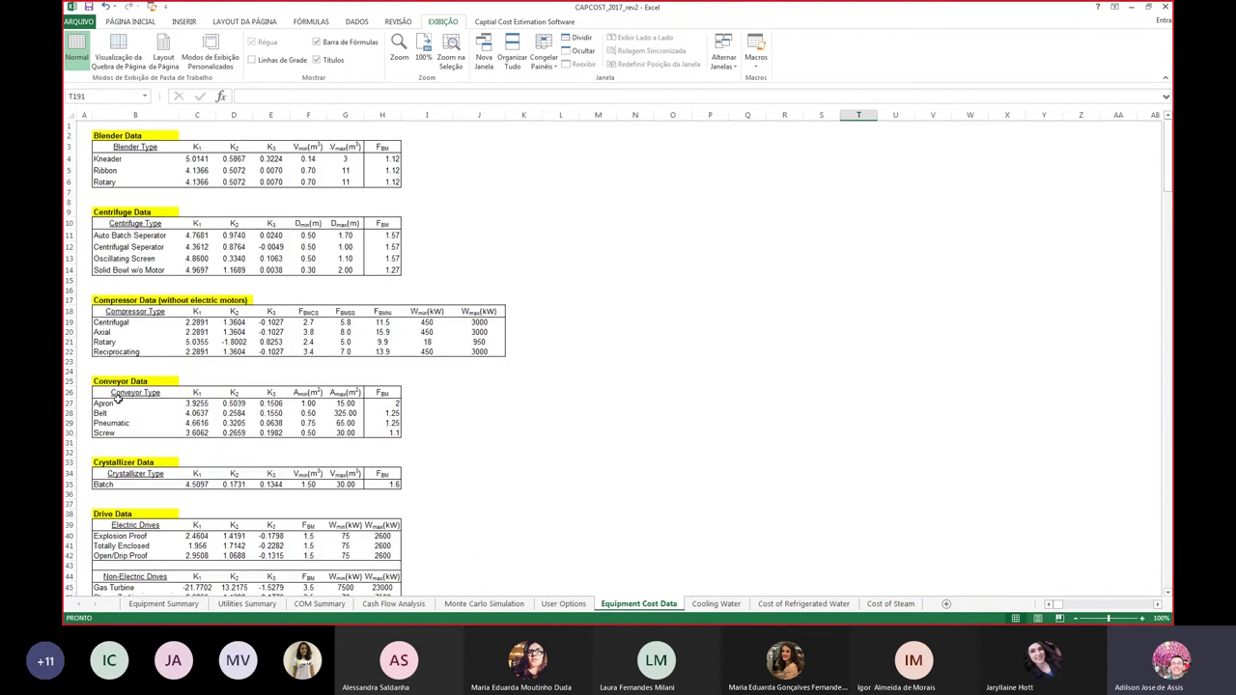
# - Compare the equipment types offered for adding equipment with the categories listed on the Equipment Cost Data sheet
pyautogui.click(164, 604)
pyautogui.click(191, 138)
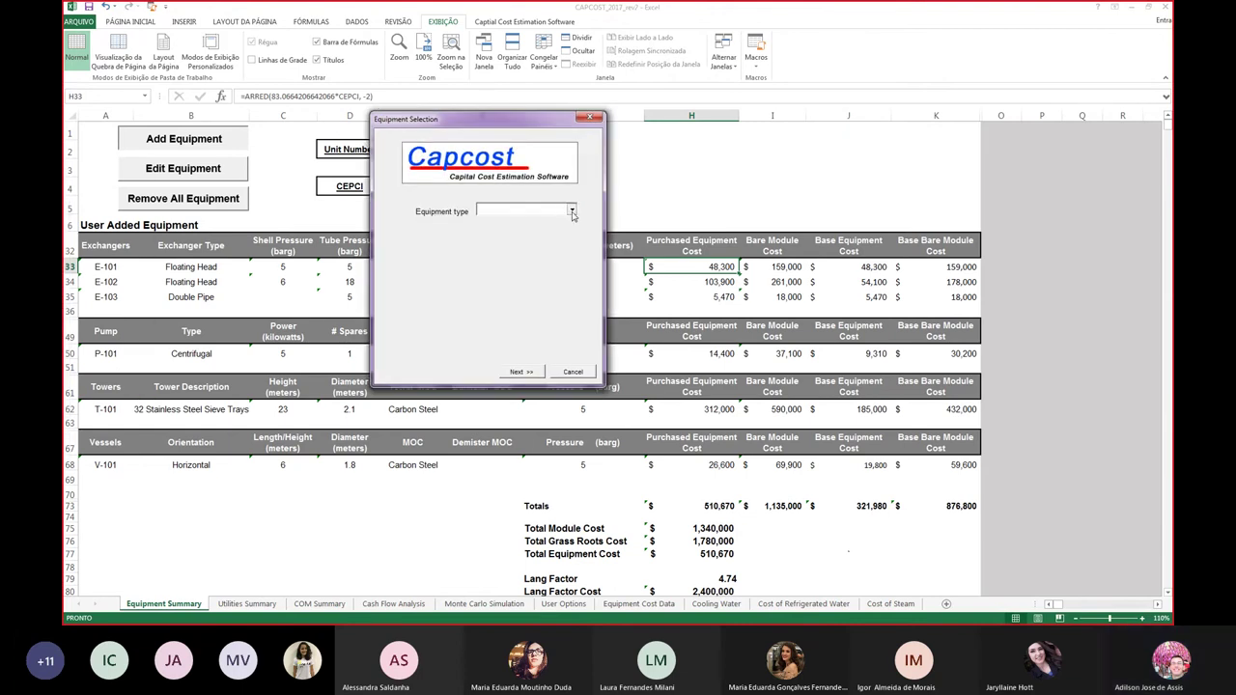
pyautogui.click(571, 209)
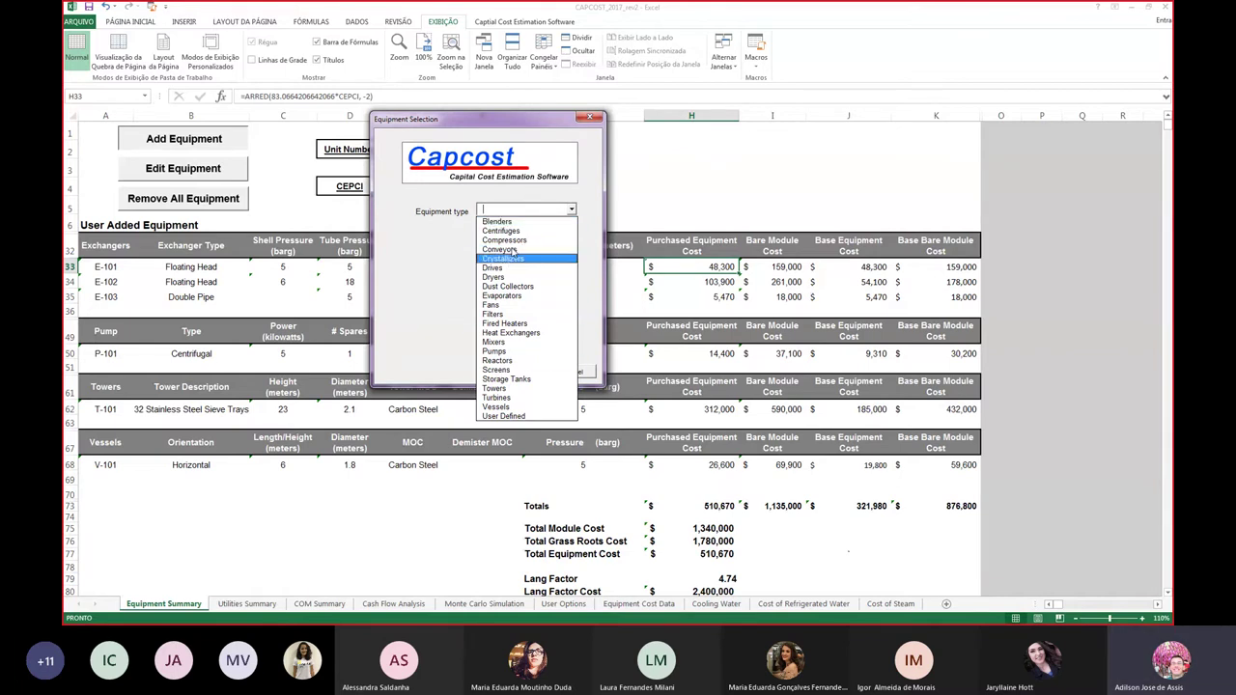
pyautogui.click(590, 118)
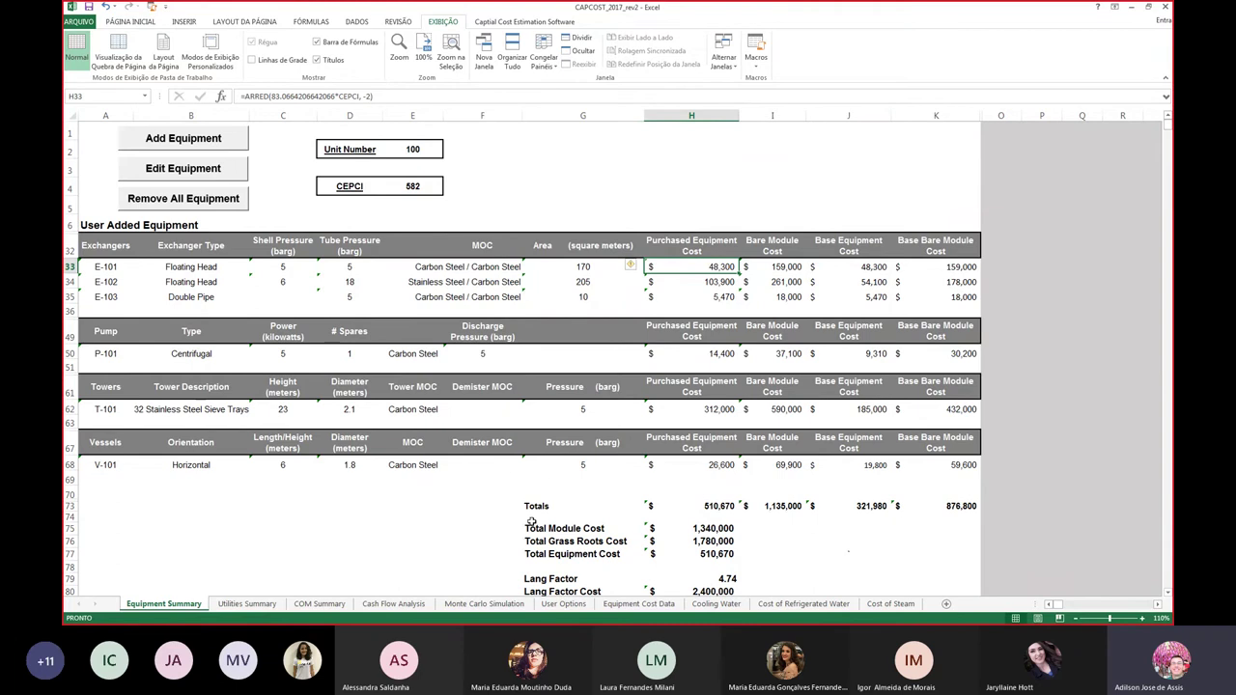
pyautogui.click(638, 603)
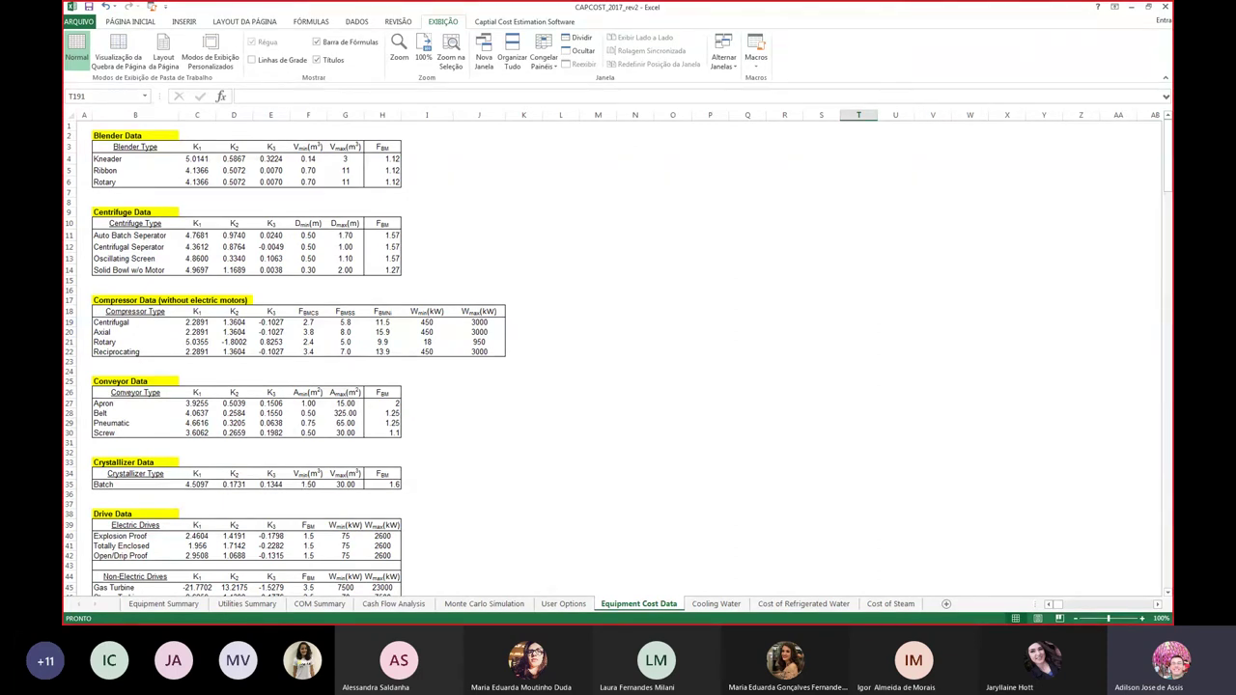
pyautogui.click(164, 604)
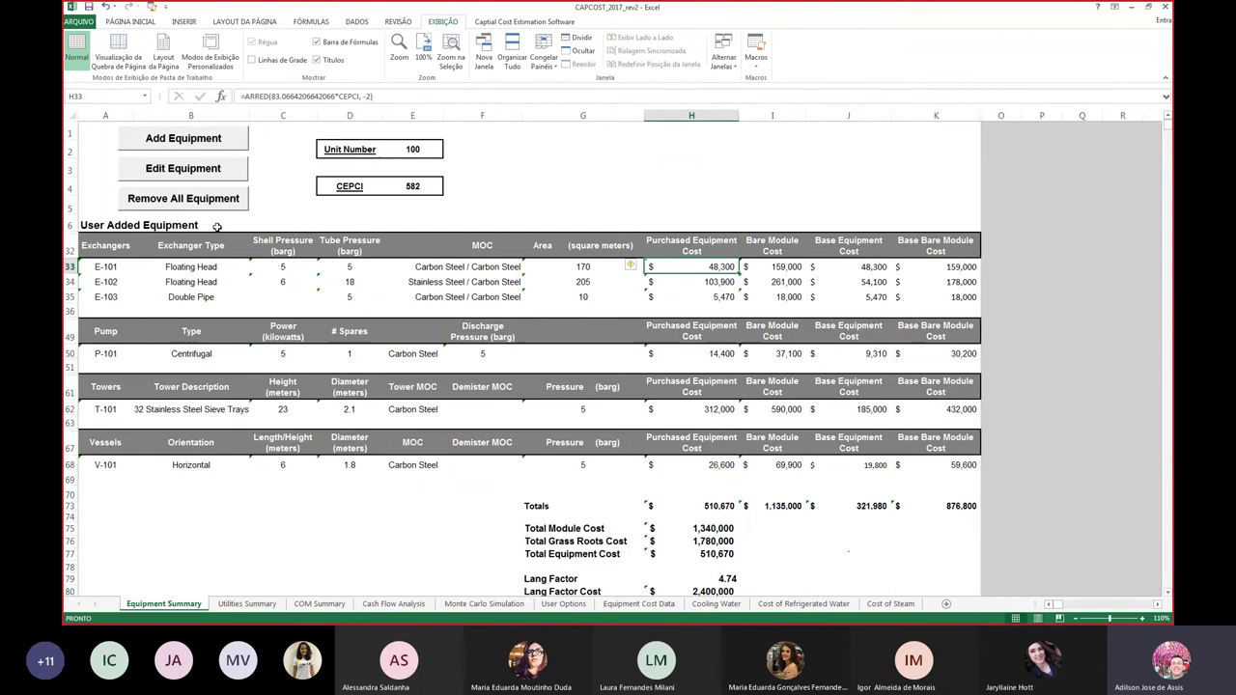
pyautogui.click(204, 146)
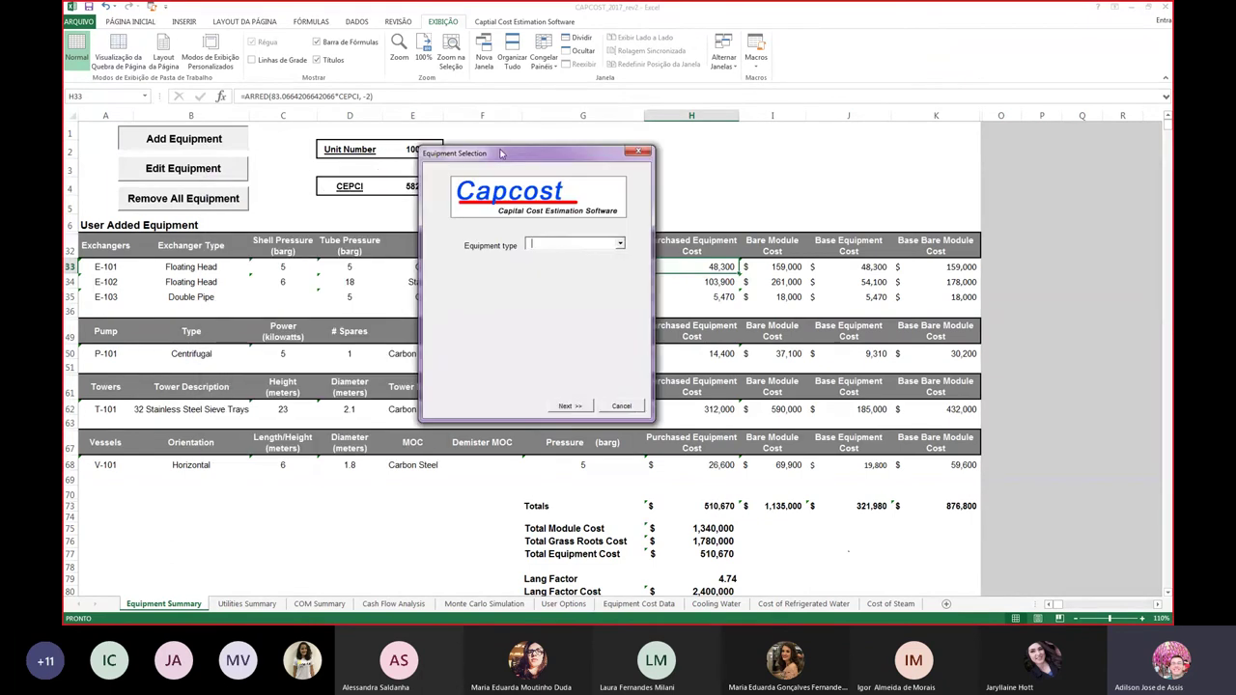
pyautogui.click(622, 243)
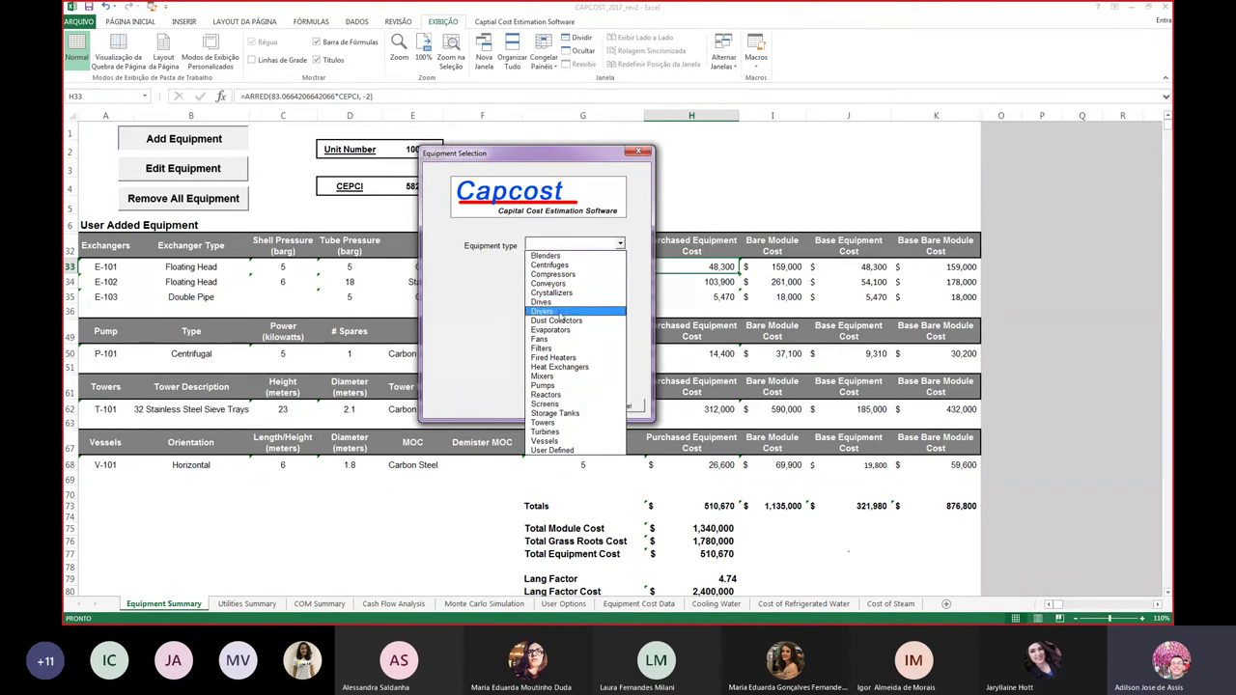
pyautogui.click(638, 152)
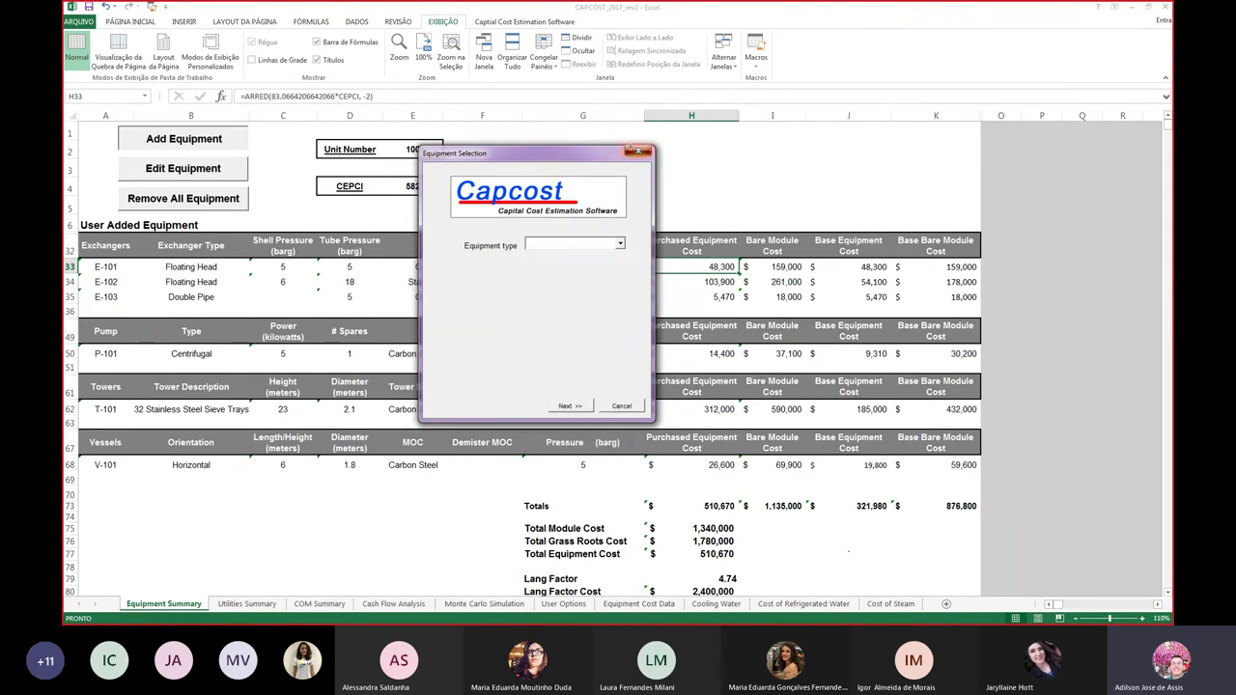
pyautogui.click(638, 151)
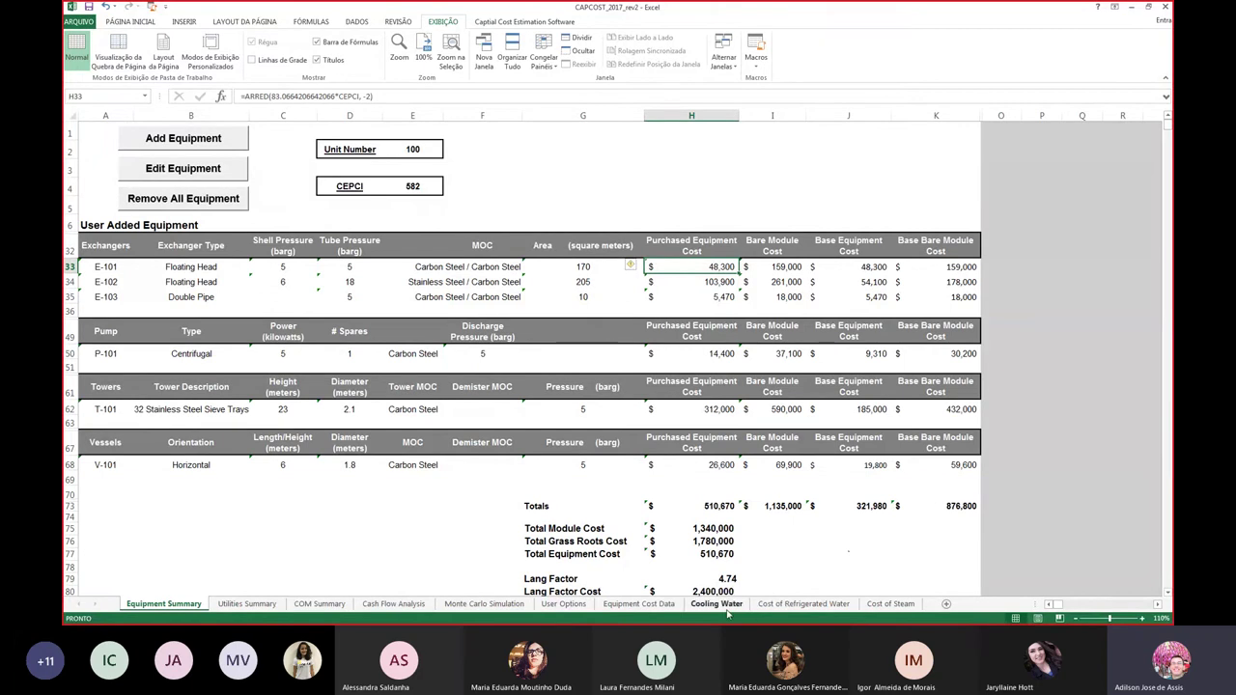
pyautogui.click(638, 604)
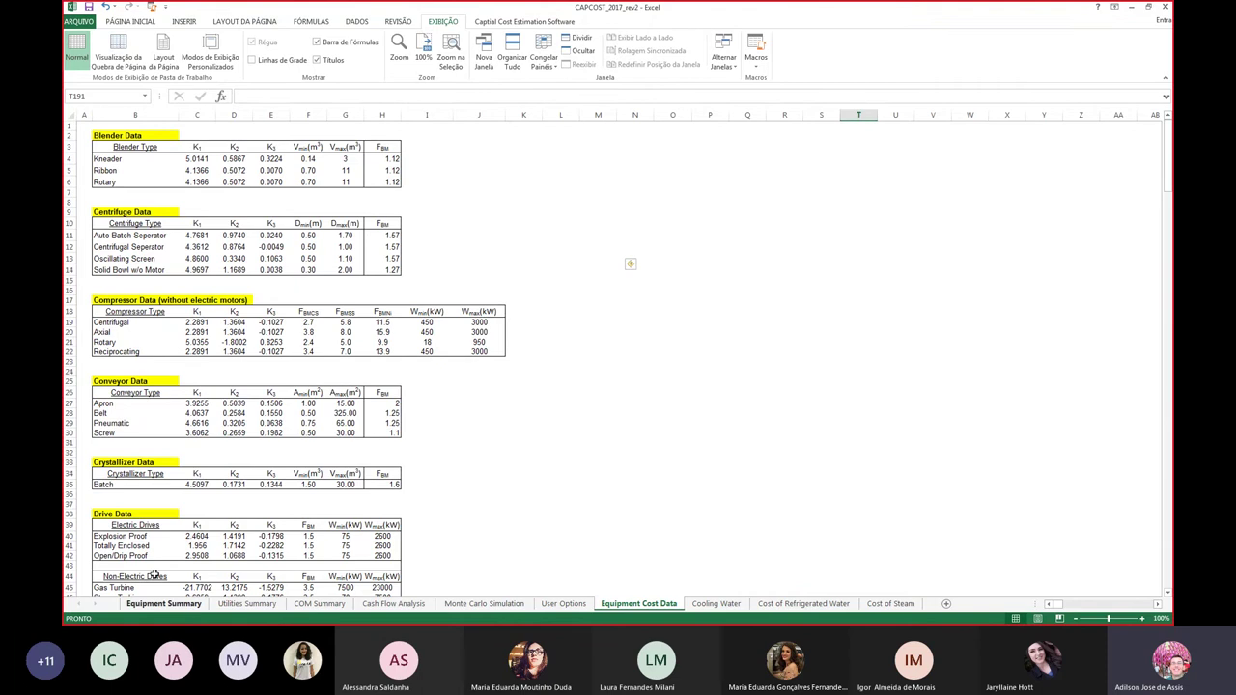
# - Preview the cost of an Auto Batch Separator centrifuge with a 0.6 m diameter, without adding it to Unit 100
pyautogui.click(163, 603)
pyautogui.click(211, 151)
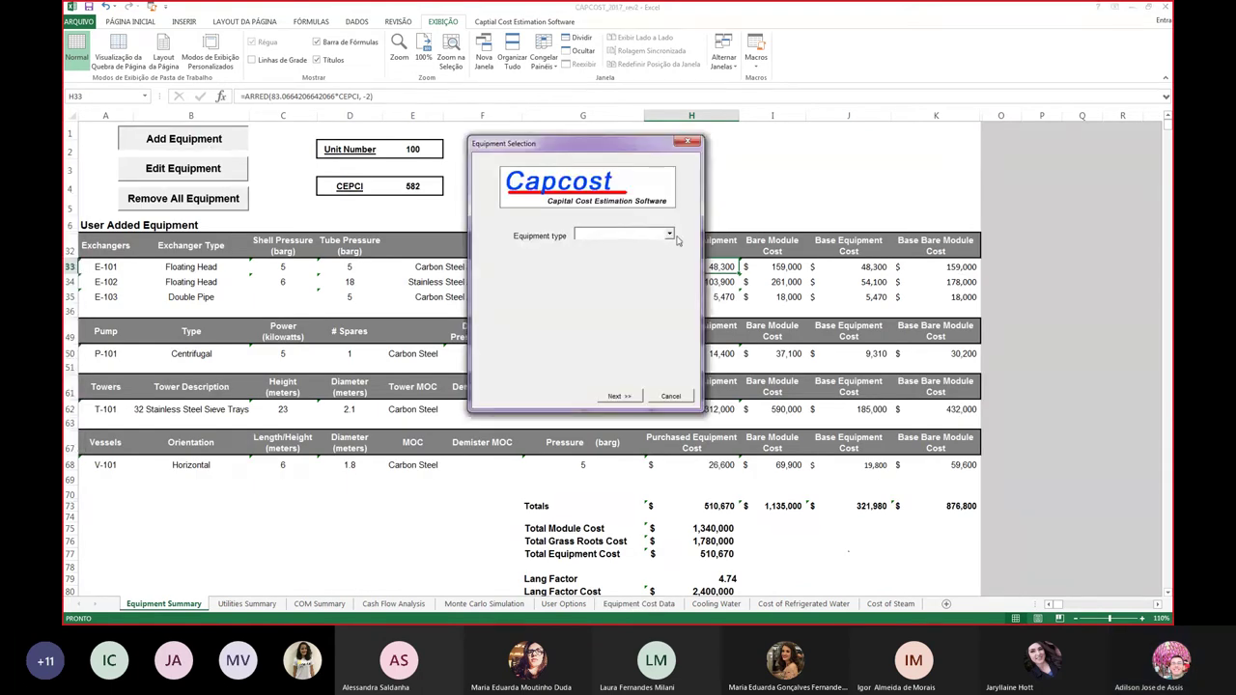
pyautogui.click(669, 234)
pyautogui.click(606, 255)
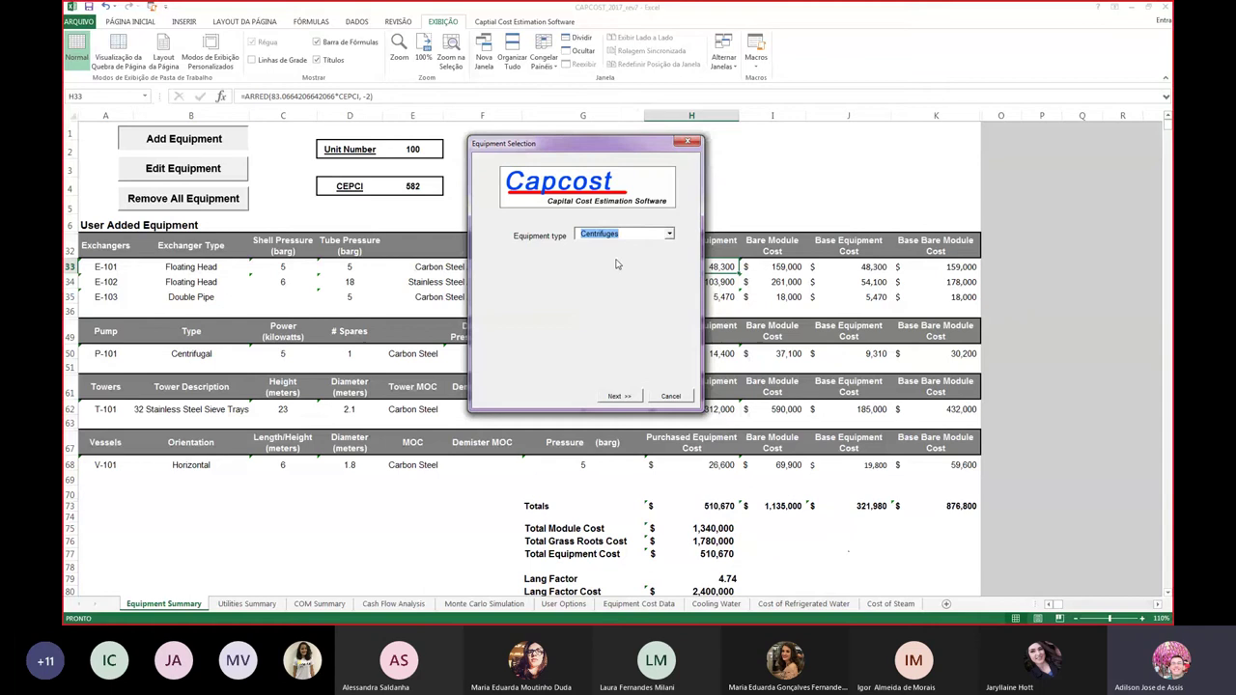
pyautogui.click(623, 397)
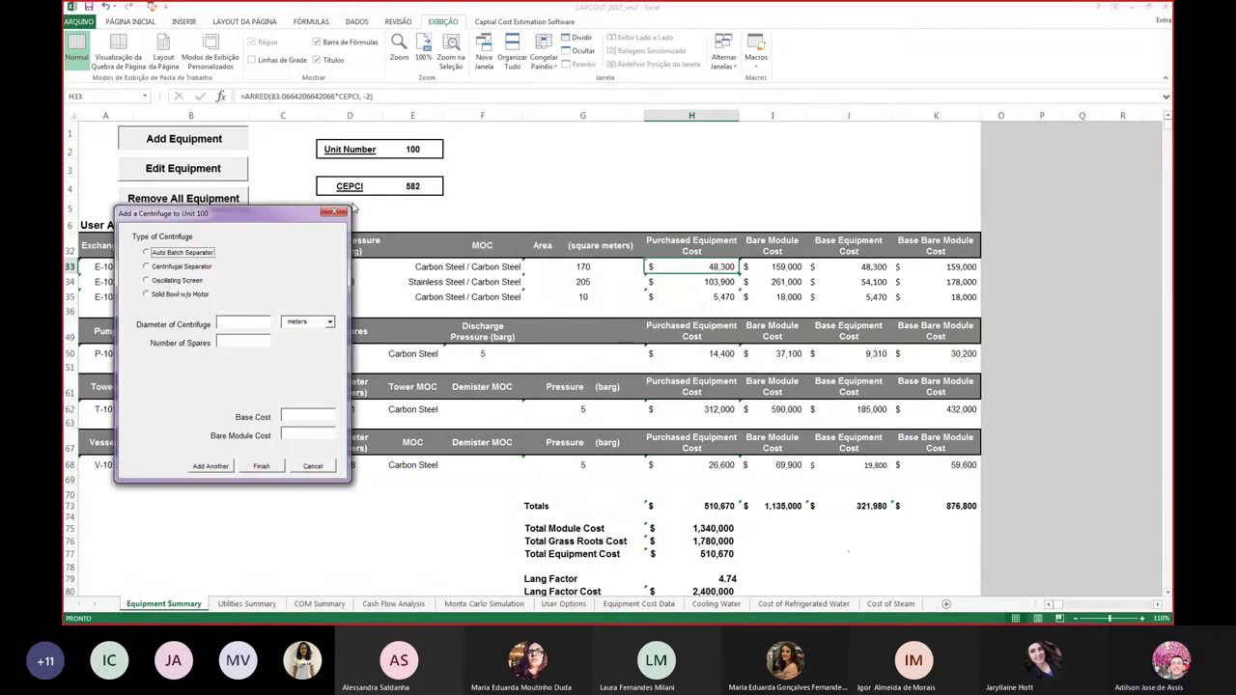
pyautogui.click(565, 192)
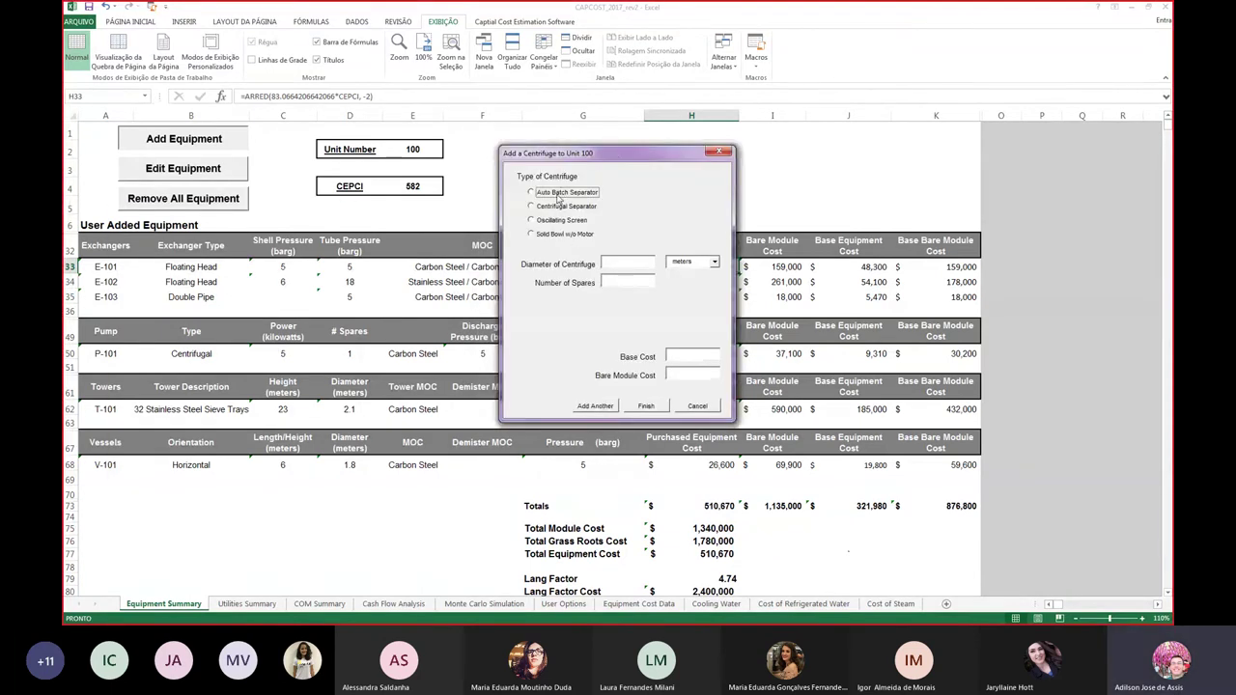
pyautogui.click(615, 262)
pyautogui.write('0.6')
pyautogui.click(691, 409)
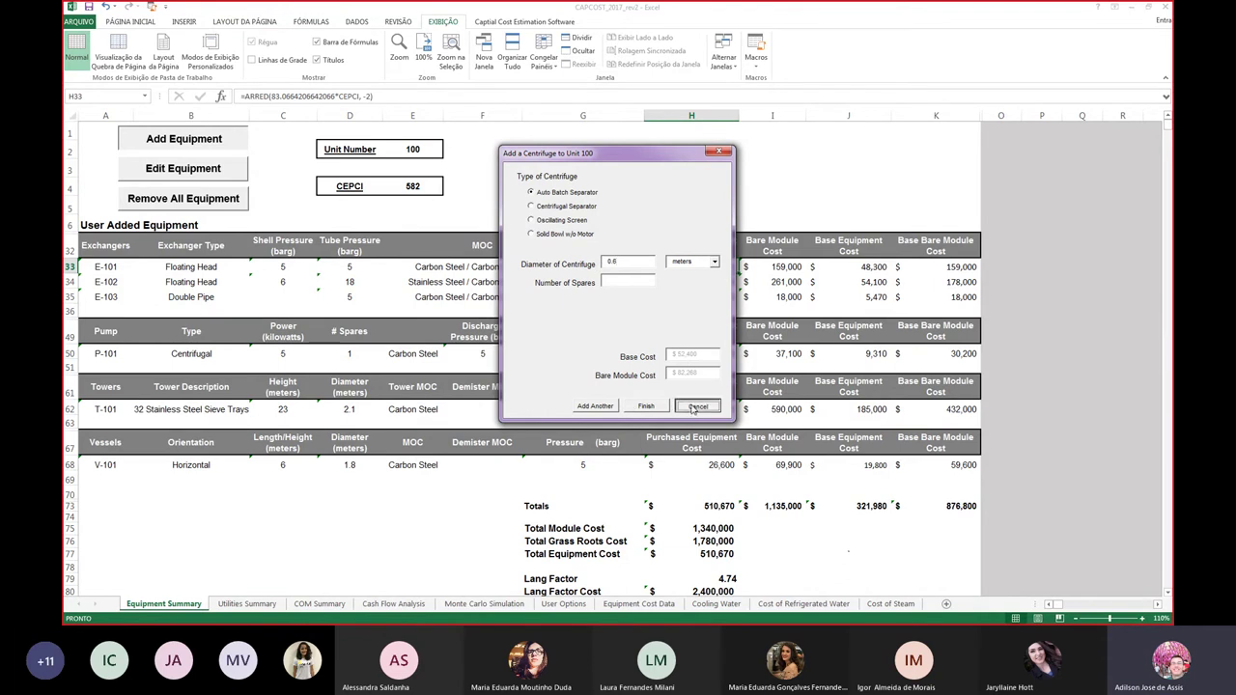
# - Switch to the CAPEX_2aParte PDF and read from the slide 61 cost totals to the location-corrected total module cost on slide 63
pyautogui.click(625, 605)
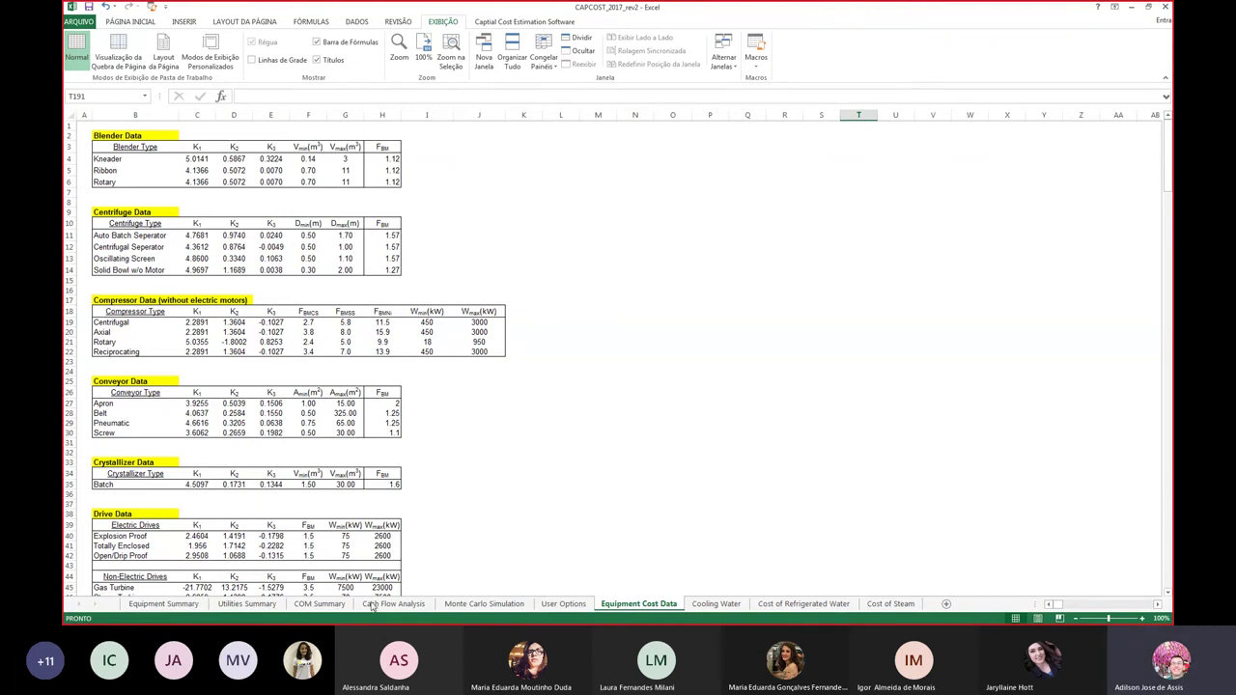
pyautogui.hotkey('alt', 'Tab')
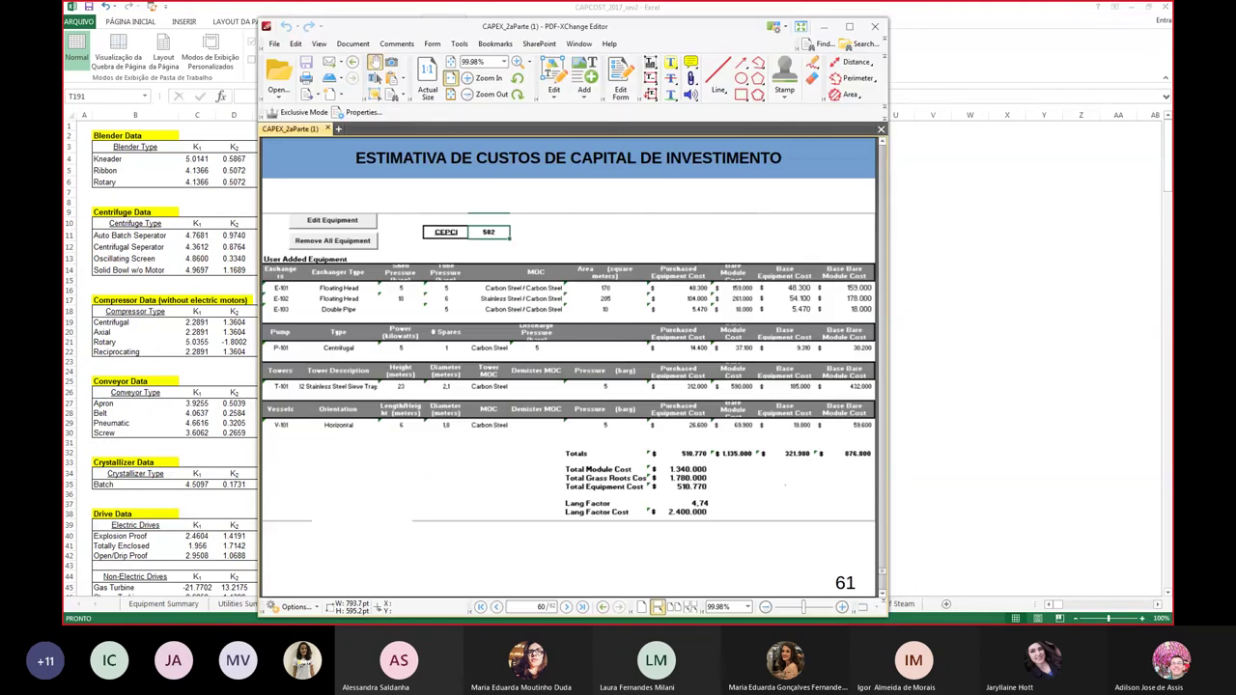
pyautogui.click(849, 26)
pyautogui.scroll(-1, 780, 305)
pyautogui.scroll(-15, 781, 305)
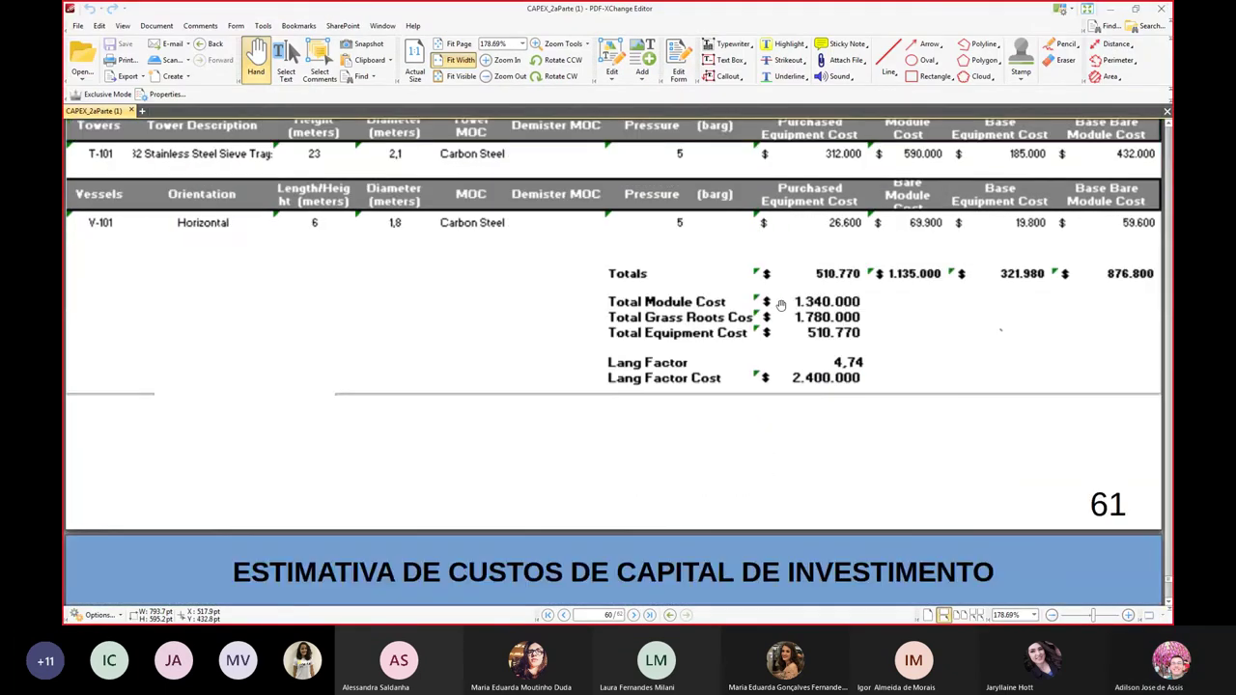
pyautogui.scroll(-10, 782, 307)
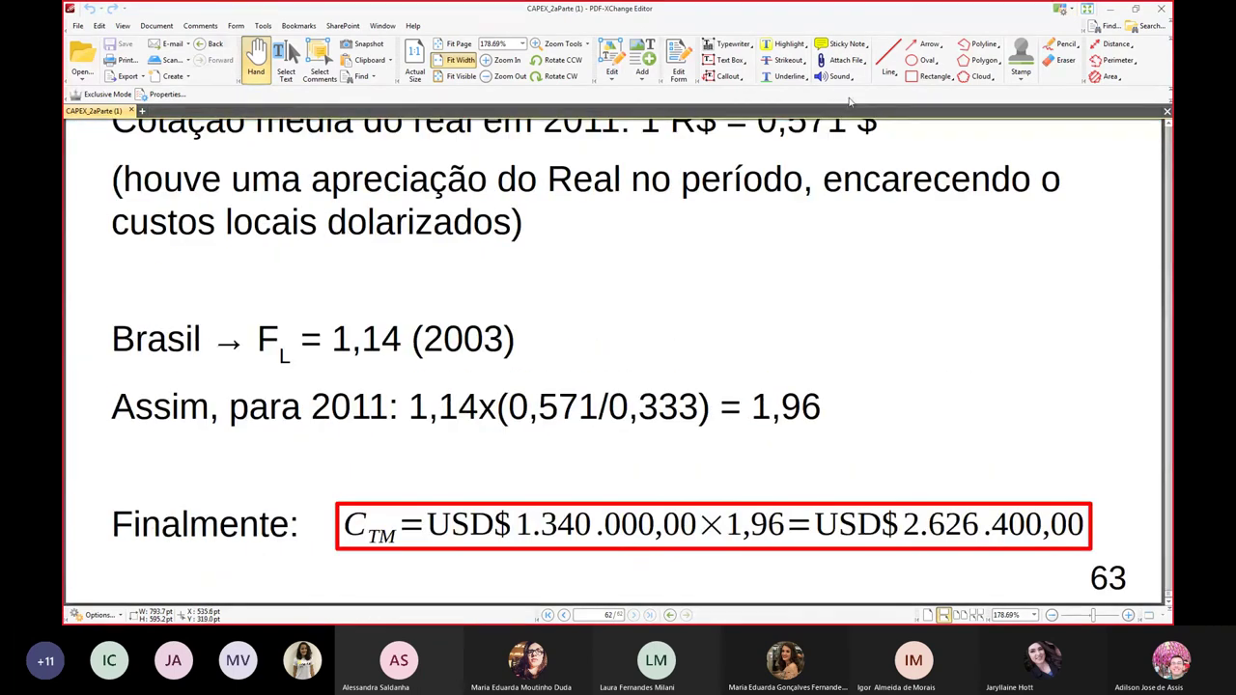
pyautogui.click(1111, 7)
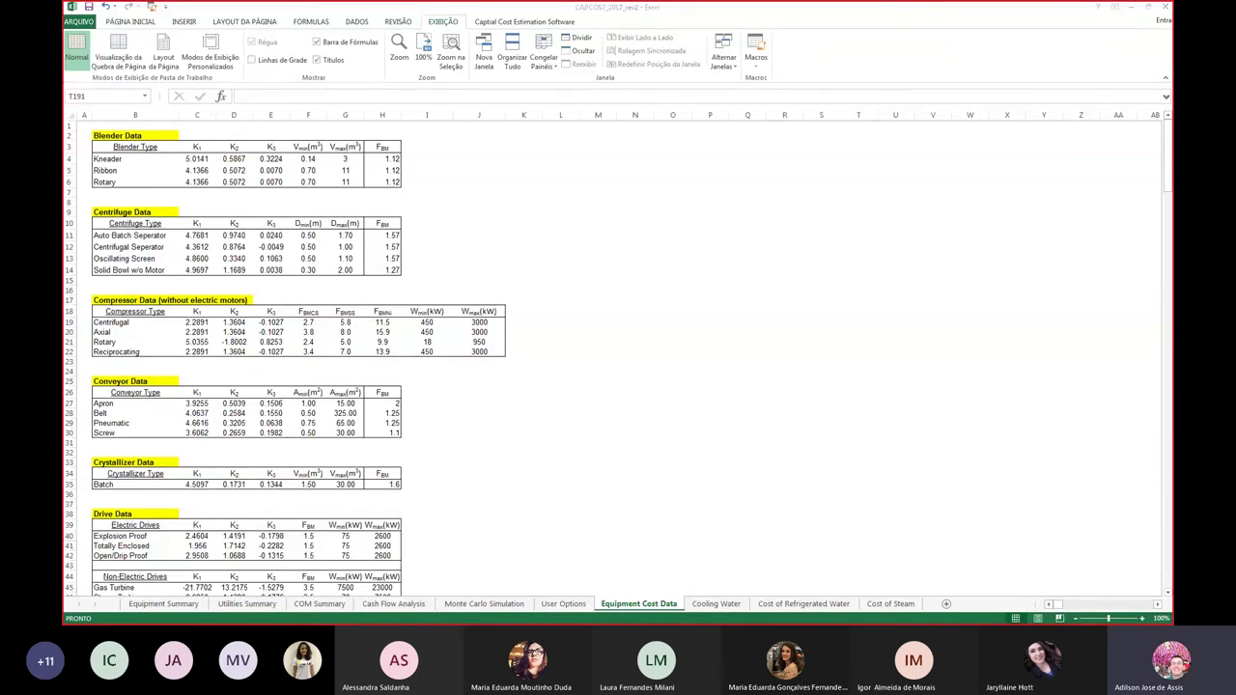
# - Review exchanger E-101's purchased cost formula on the Equipment Summary sheet against the heat exchanger coefficients on the Equipment Cost Data sheet
pyautogui.hotkey('alt', 'Tab')
pyautogui.hotkey('alt', 'Tab')
pyautogui.click(162, 605)
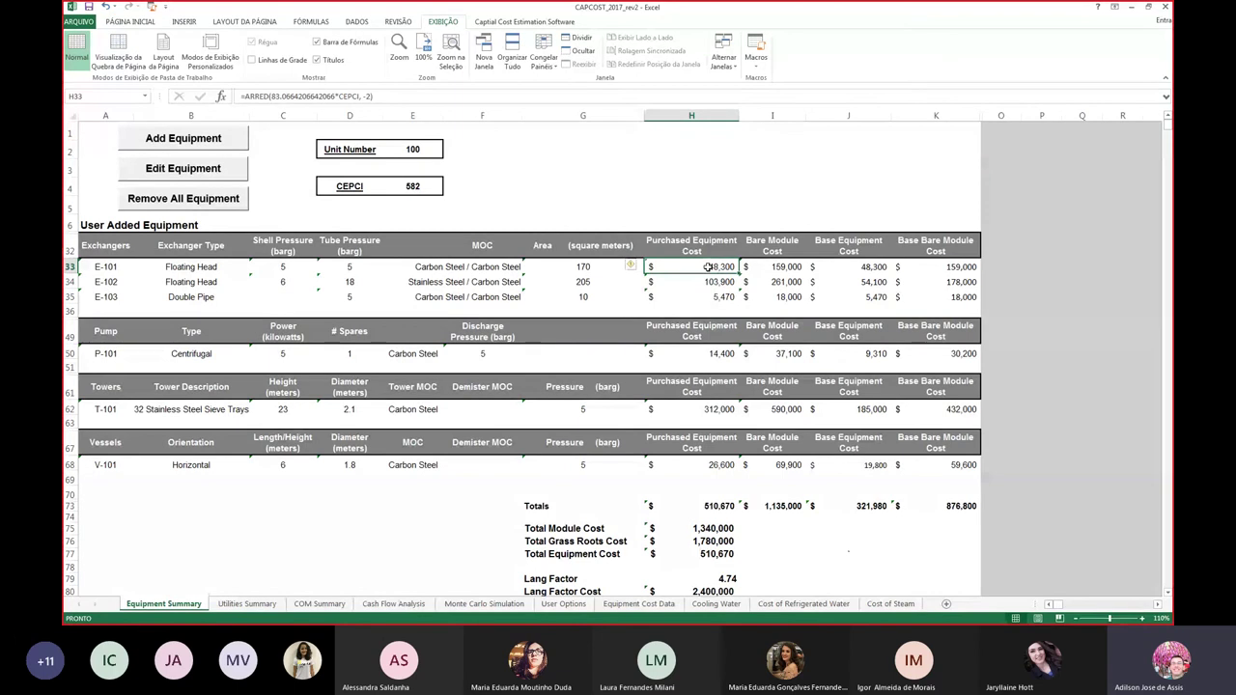
pyautogui.click(637, 605)
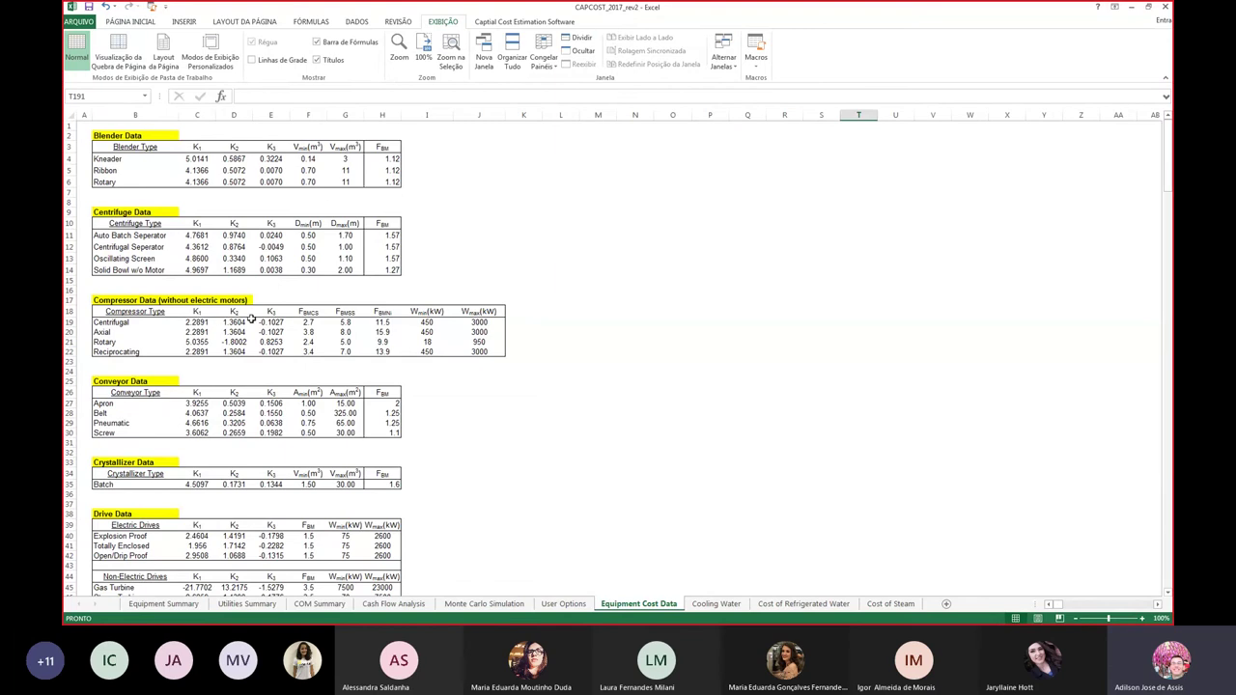
pyautogui.scroll(-3, 450, 411)
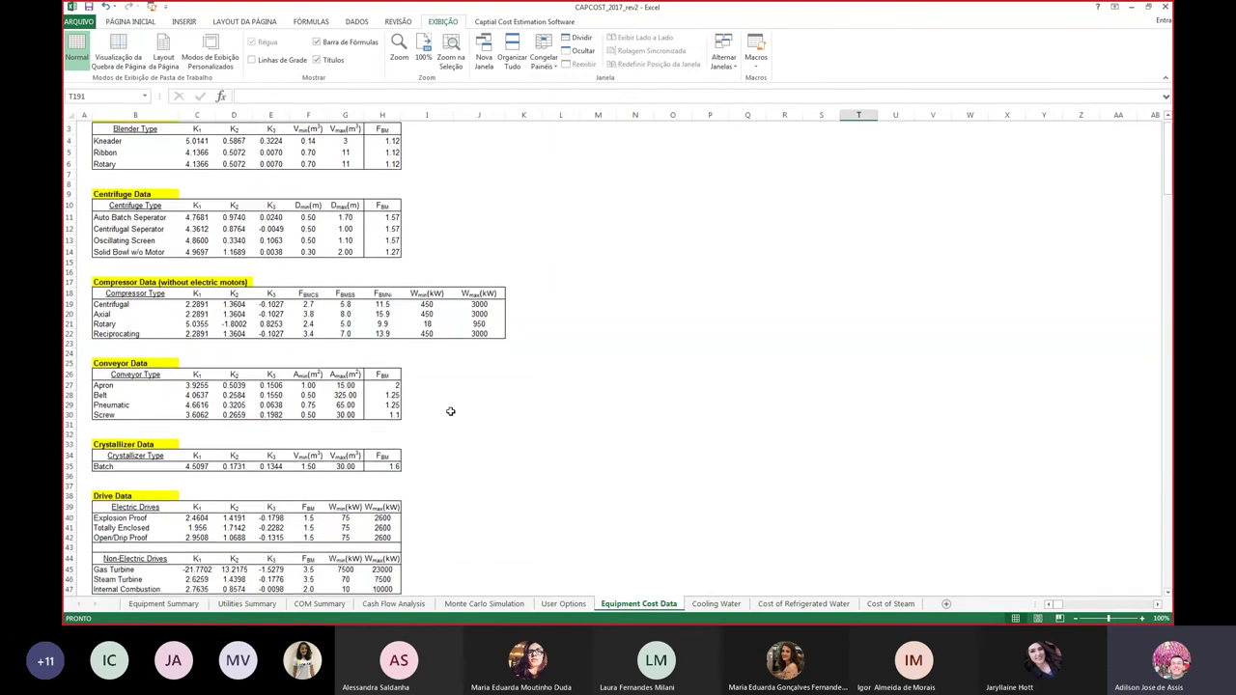
pyautogui.scroll(-10, 450, 411)
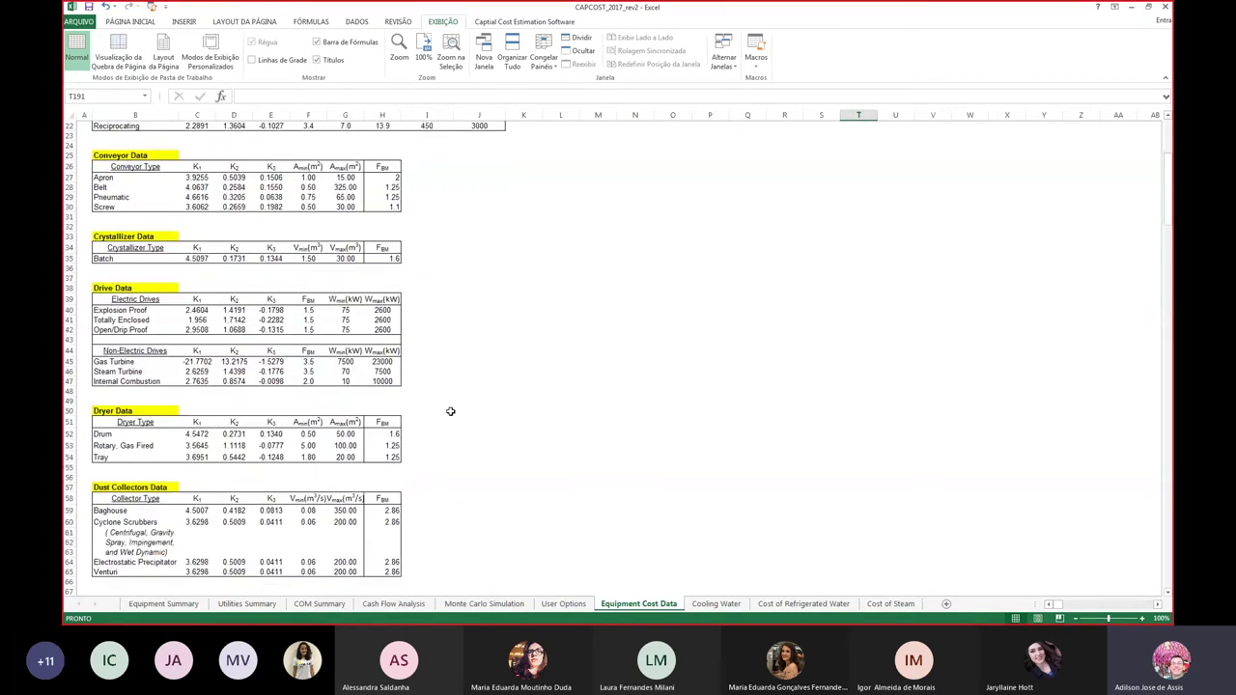
pyautogui.scroll(-11, 450, 411)
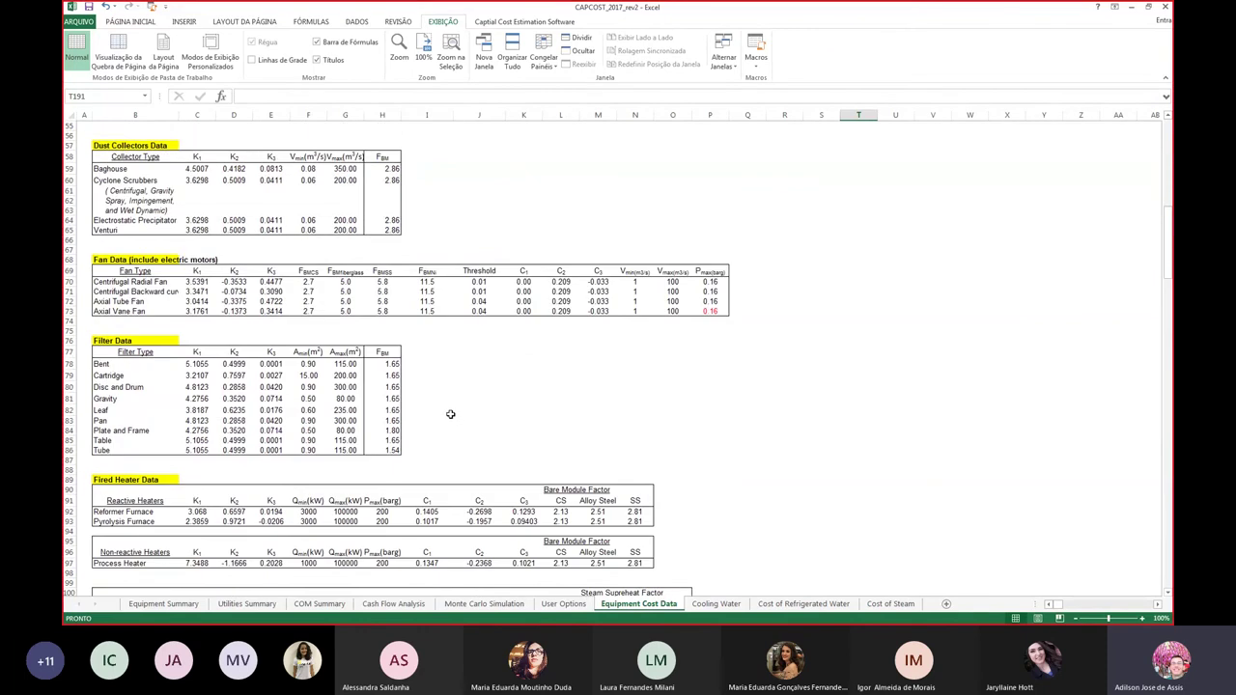
pyautogui.scroll(-11, 450, 414)
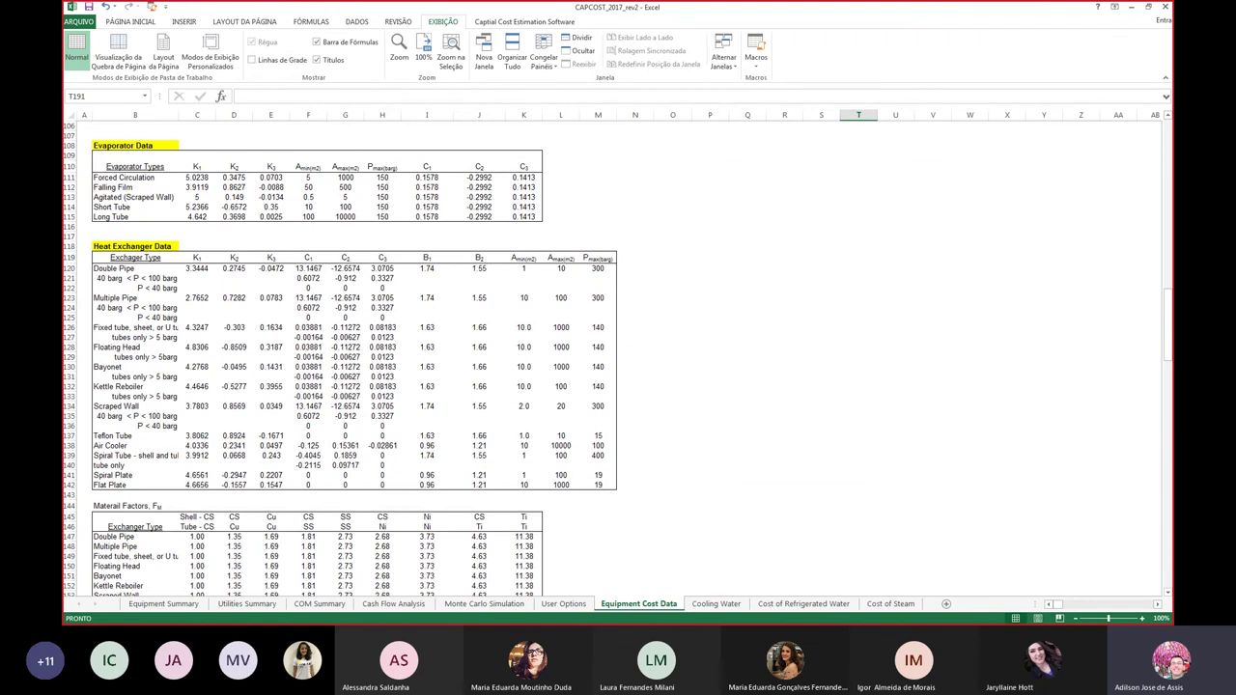
# - Switch to the CAPEX_2aParte PDF and go back to the bare module cost factor definitions and equations on slide 54
pyautogui.hotkey('alt', 'Tab')
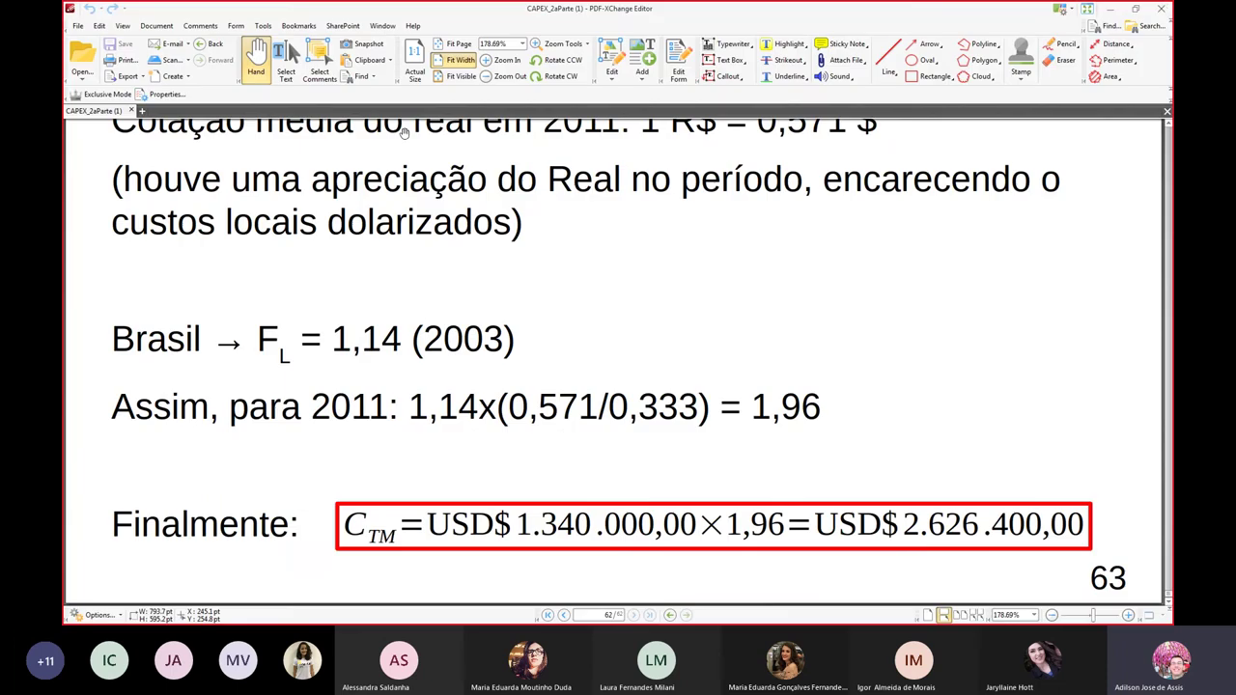
pyautogui.scroll(5, 592, 389)
pyautogui.scroll(10, 607, 365)
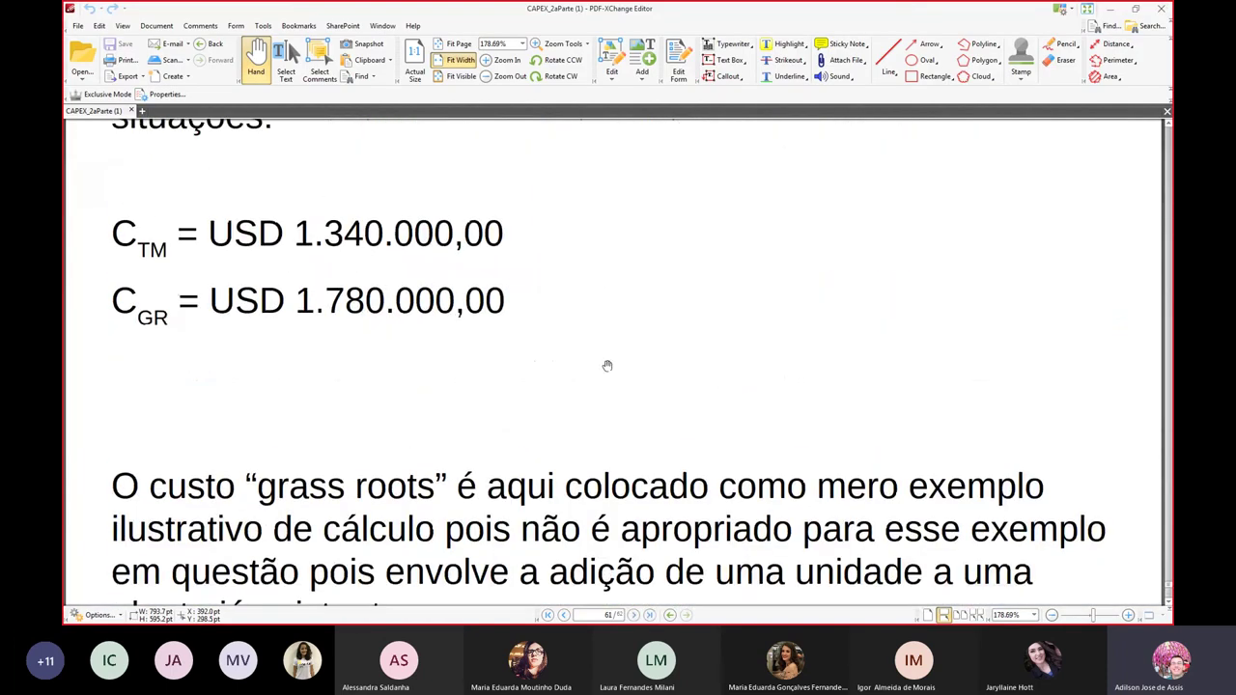
pyautogui.scroll(15, 607, 364)
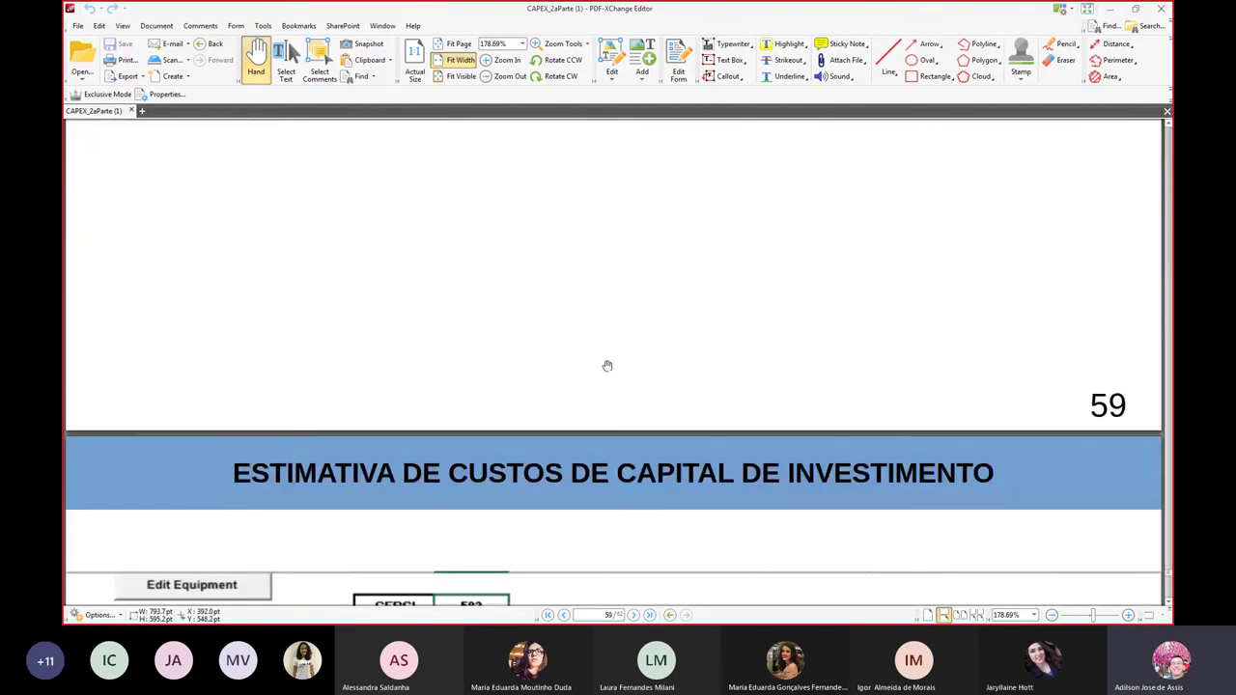
pyautogui.scroll(10, 607, 365)
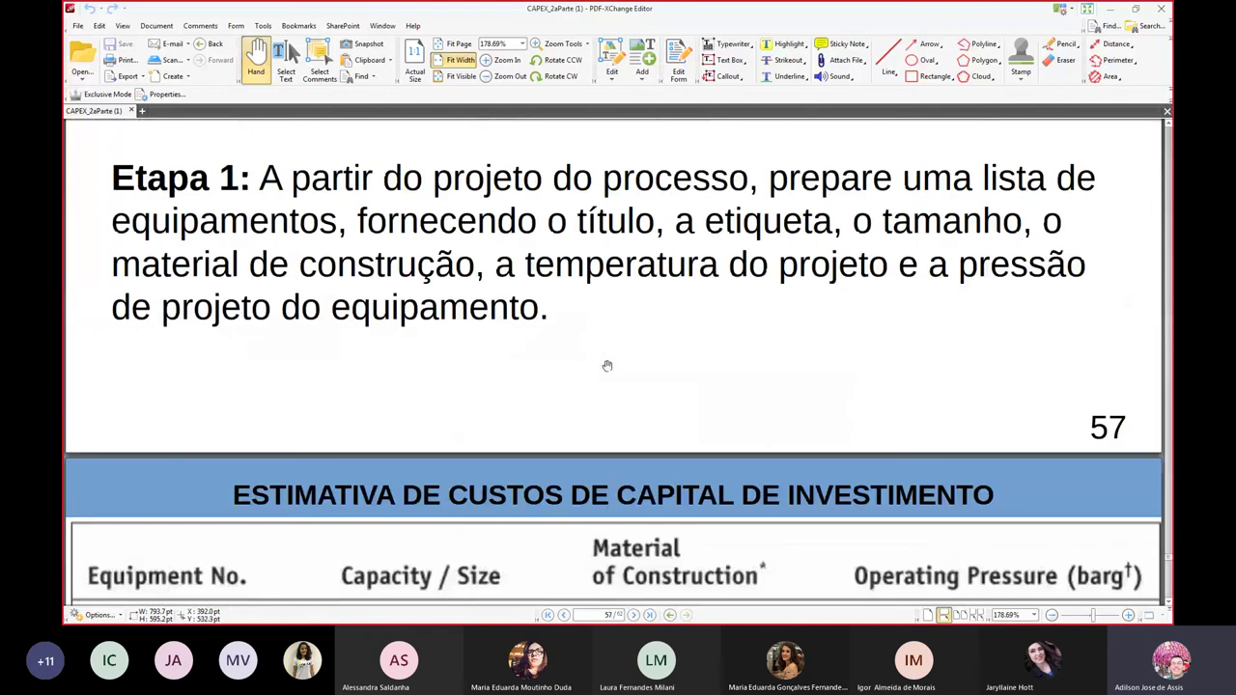
pyautogui.scroll(15, 608, 365)
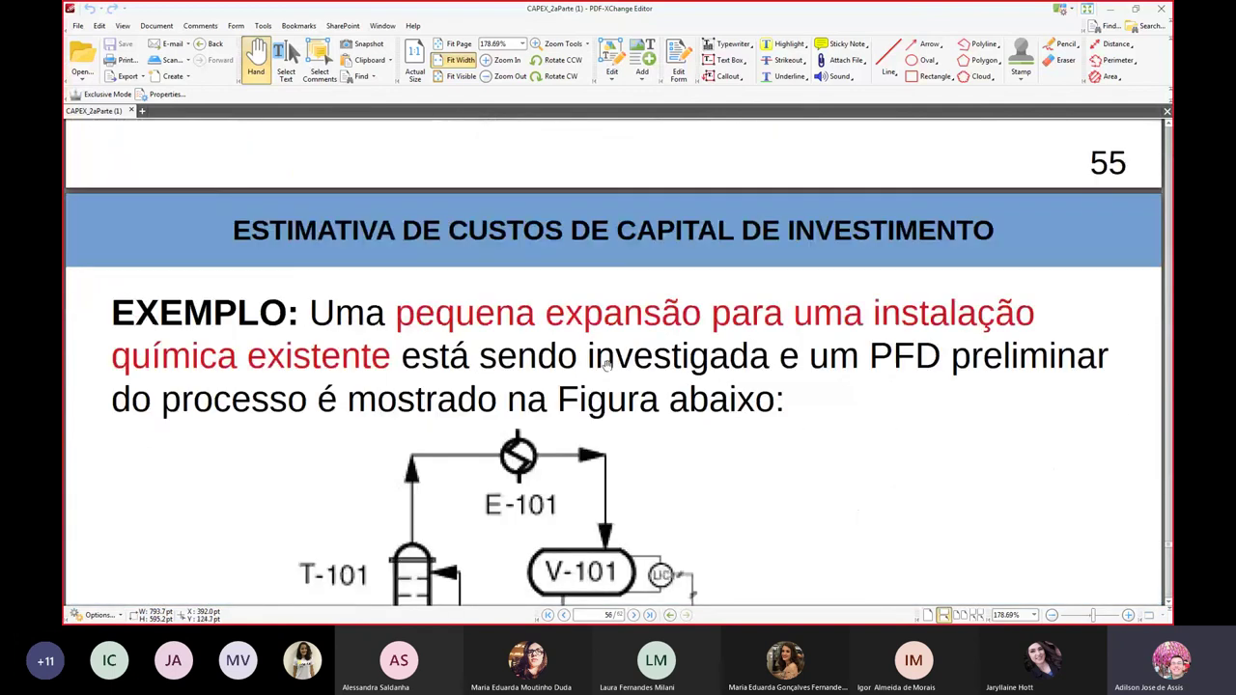
pyautogui.scroll(12, 607, 365)
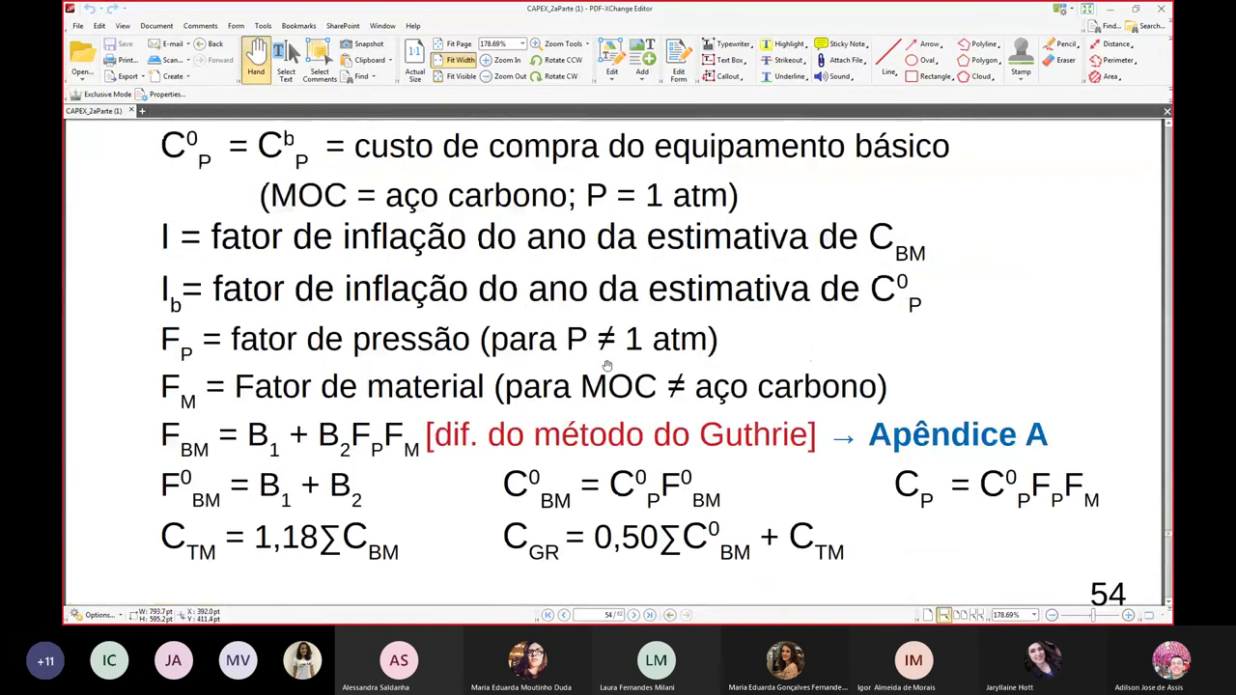